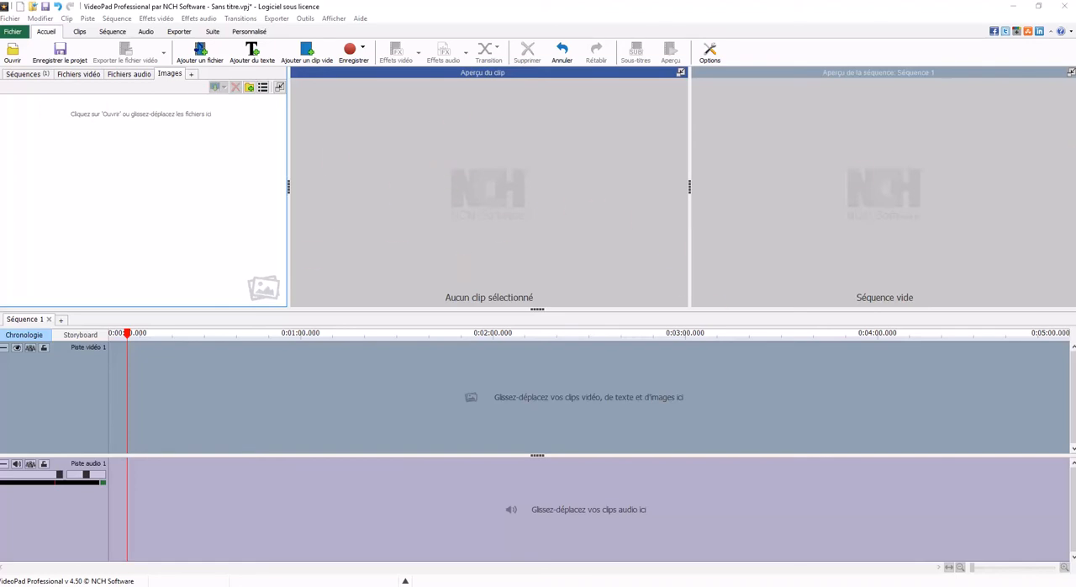
# Step: Switch to the browser and play the LE PARDON video on the Au Nom du Corps YouTube channel page
pyautogui.moveTo(1074, 23); pyautogui.dragTo(34, 2)
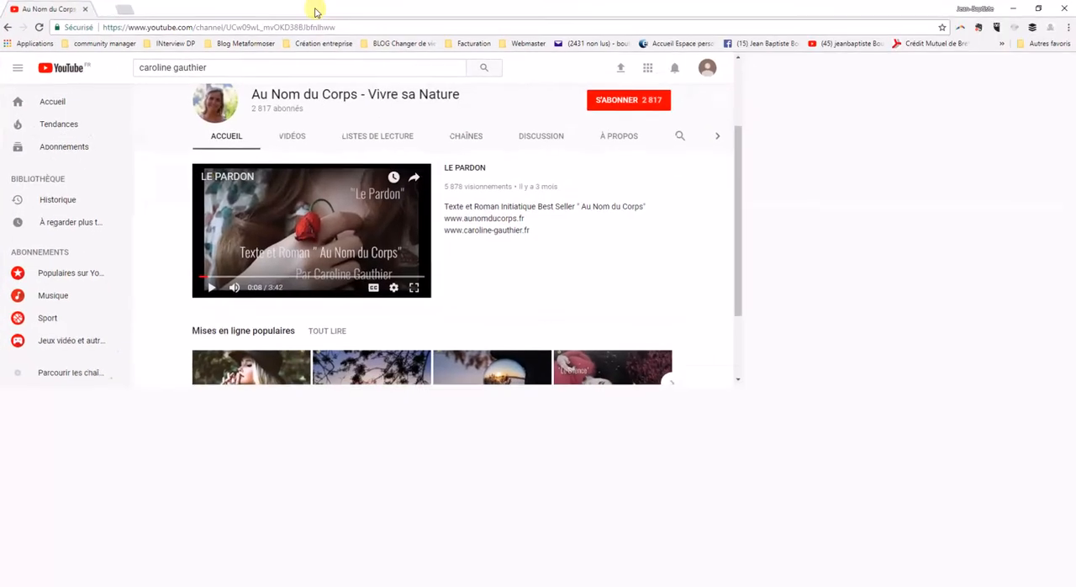
pyautogui.click(258, 343)
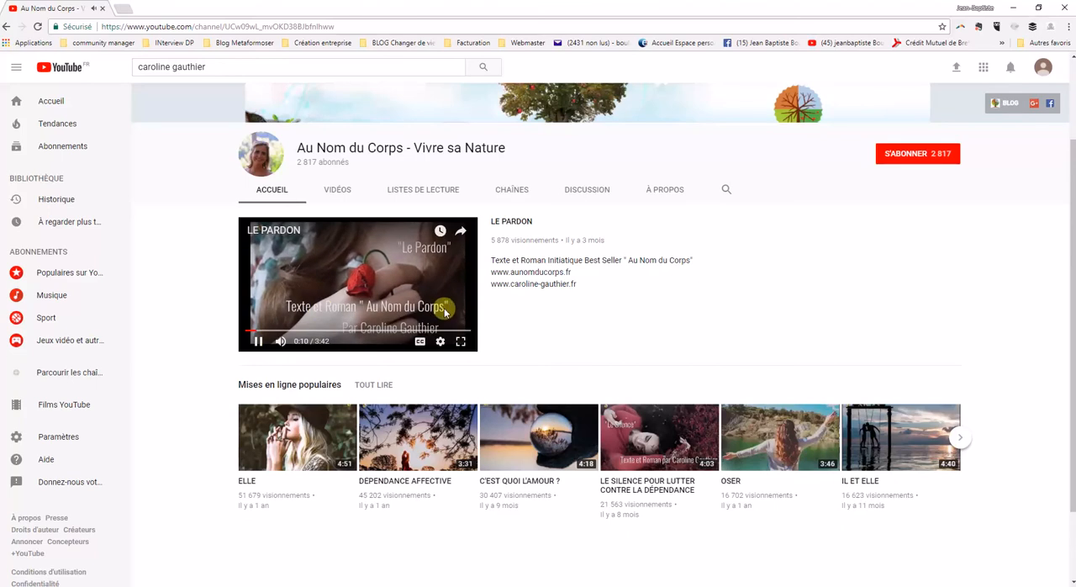
pyautogui.scroll(1, 382, 302)
pyautogui.scroll(-1, 382, 303)
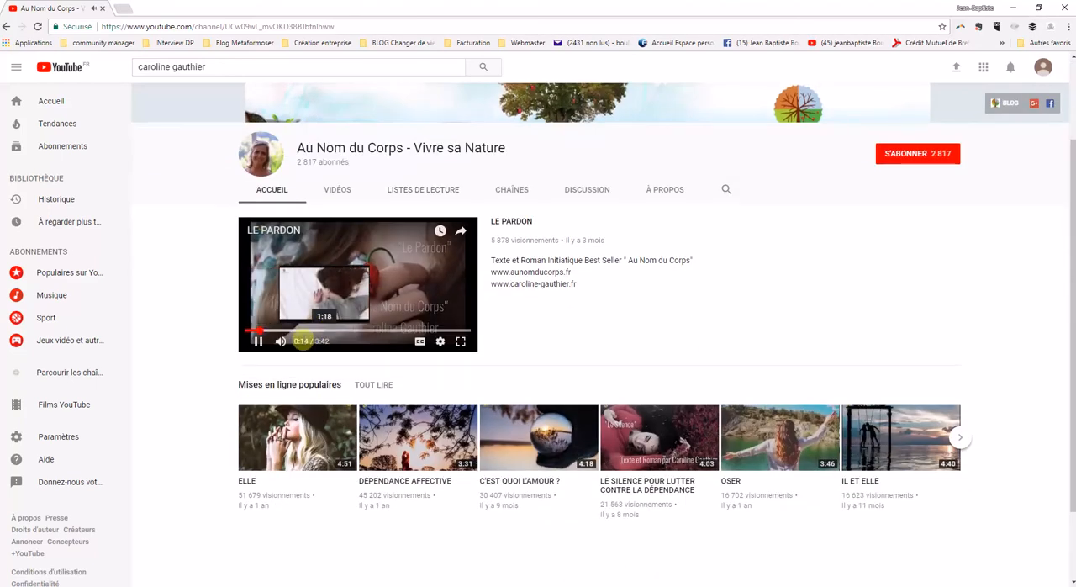
# Step: Mute the LE PARDON video, skip through it to examine how its images illustrate the audio, and return to VideoPad
pyautogui.click(258, 340)
pyautogui.click(282, 342)
pyautogui.click(258, 341)
pyautogui.click(279, 331)
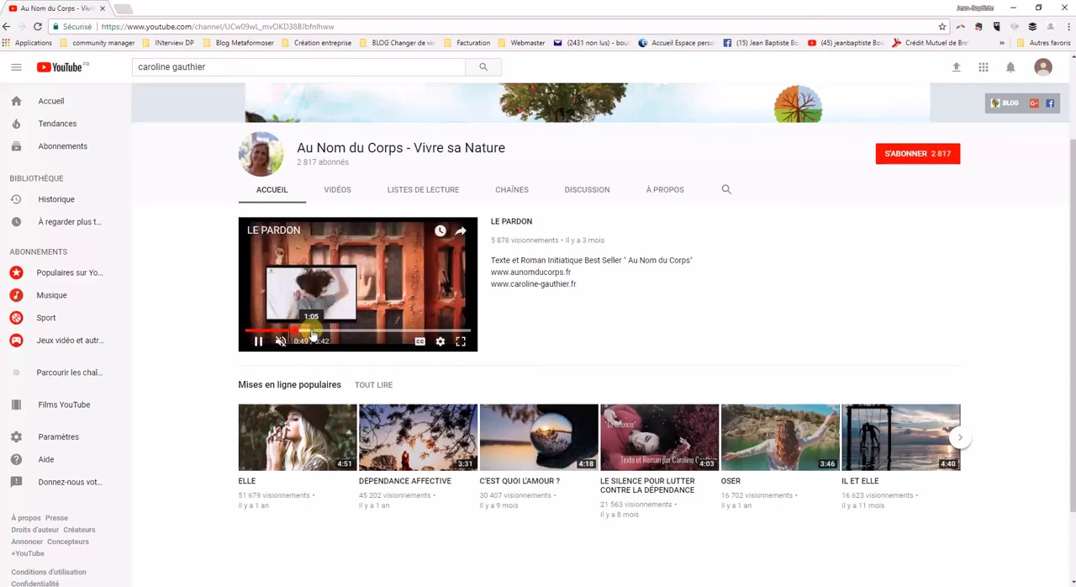
pyautogui.click(357, 332)
pyautogui.click(395, 331)
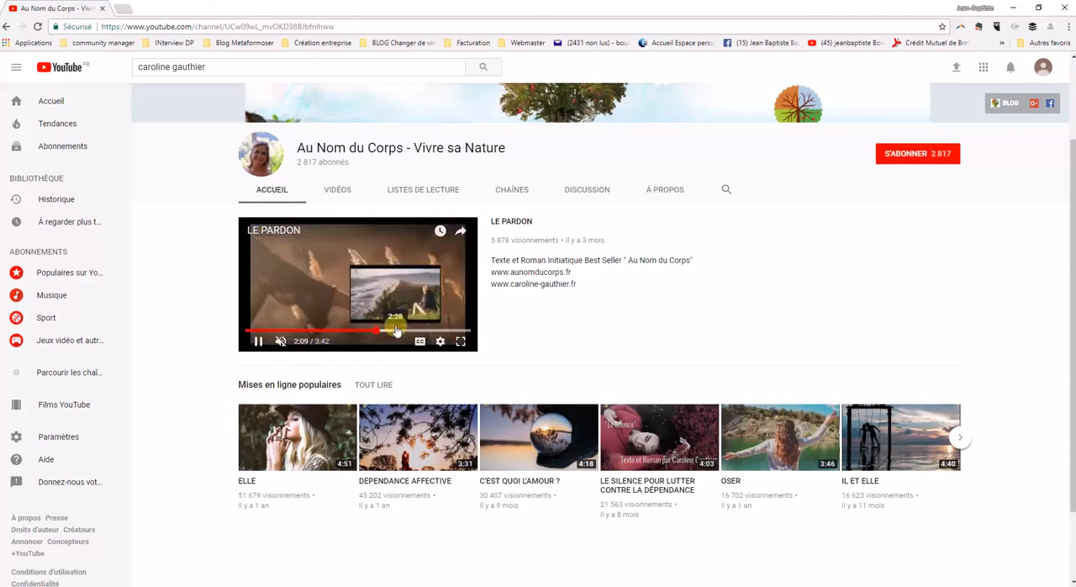
pyautogui.click(428, 332)
pyautogui.scroll(2, 279, 245)
pyautogui.scroll(-2, 262, 286)
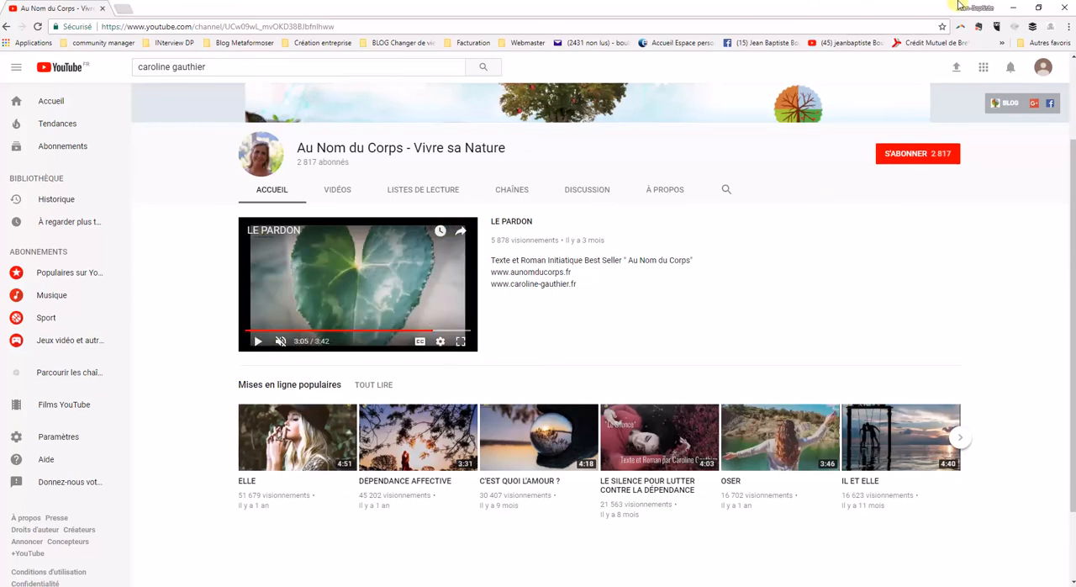
pyautogui.click(1015, 8)
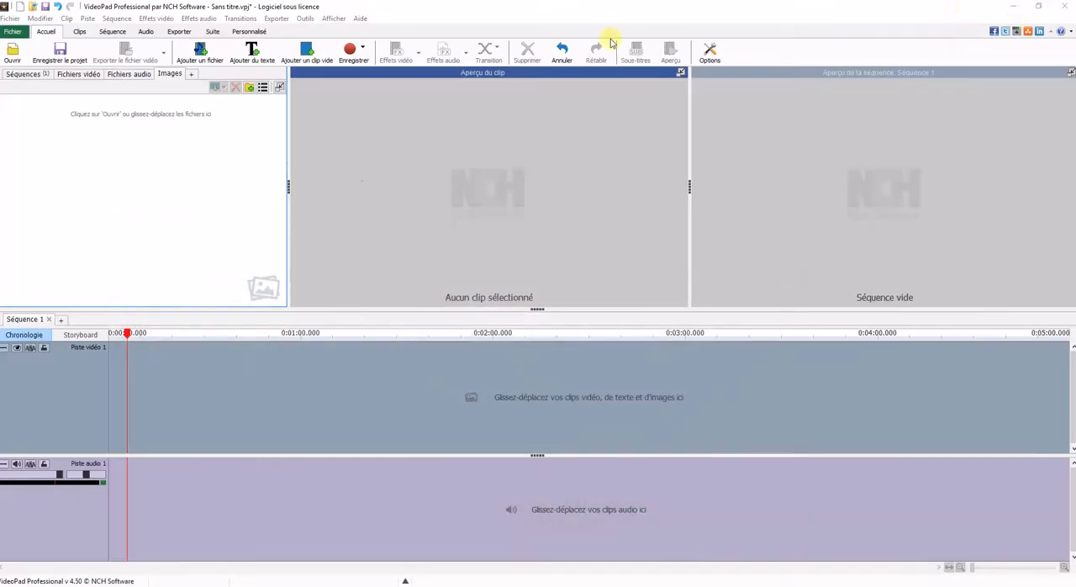
# Step: Start saving the current project and create a new folder named "test audio" inside Bibliothèque vidéo
pyautogui.doubleClick(4, 9)
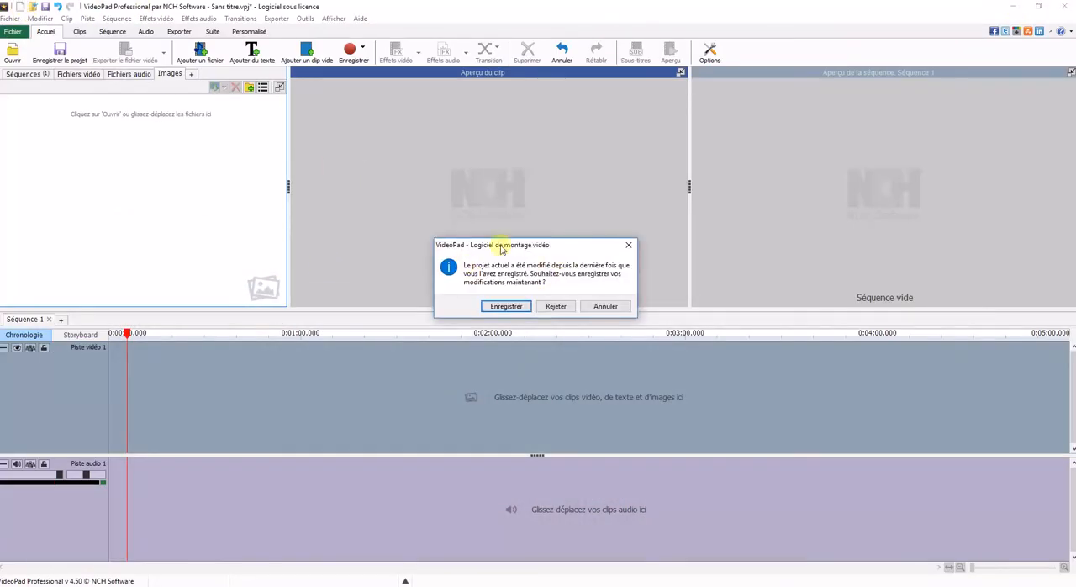
pyautogui.click(506, 306)
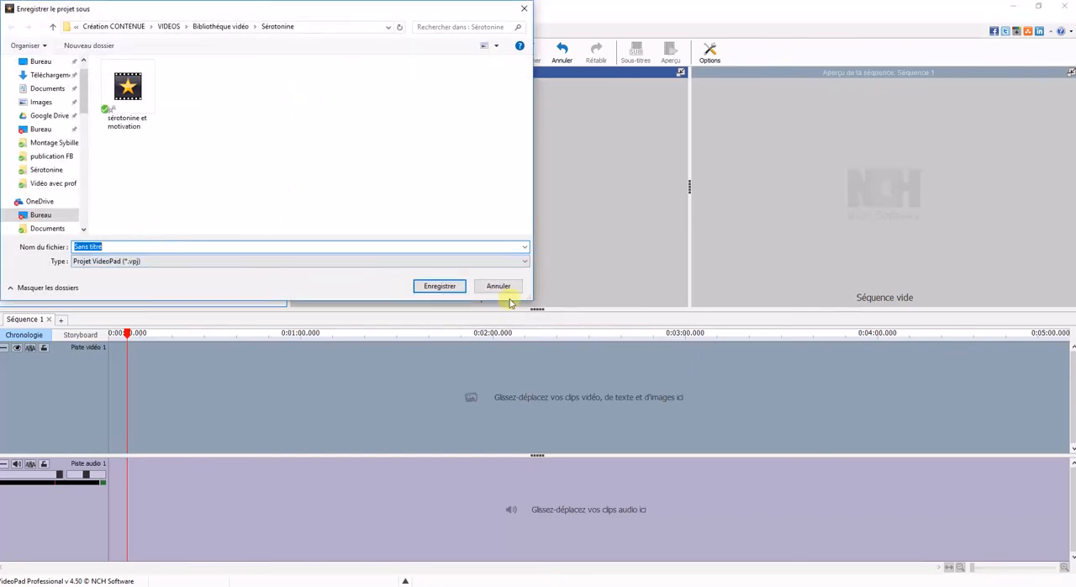
pyautogui.click(214, 28)
pyautogui.scroll(-3, 377, 220)
pyautogui.rightClick(431, 215)
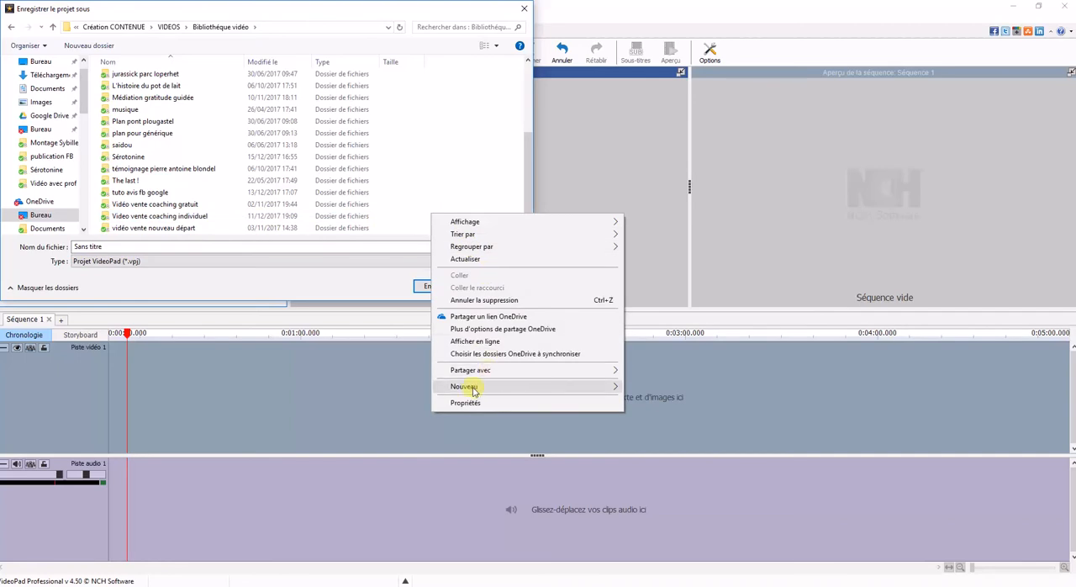
pyautogui.moveTo(474, 390)
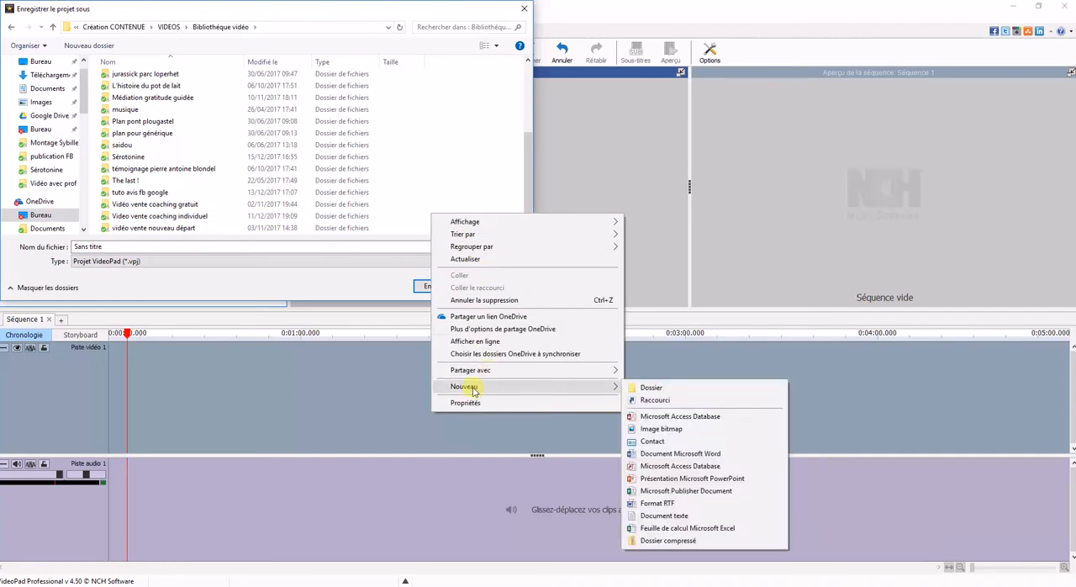
pyautogui.click(697, 388)
pyautogui.write('test audio')
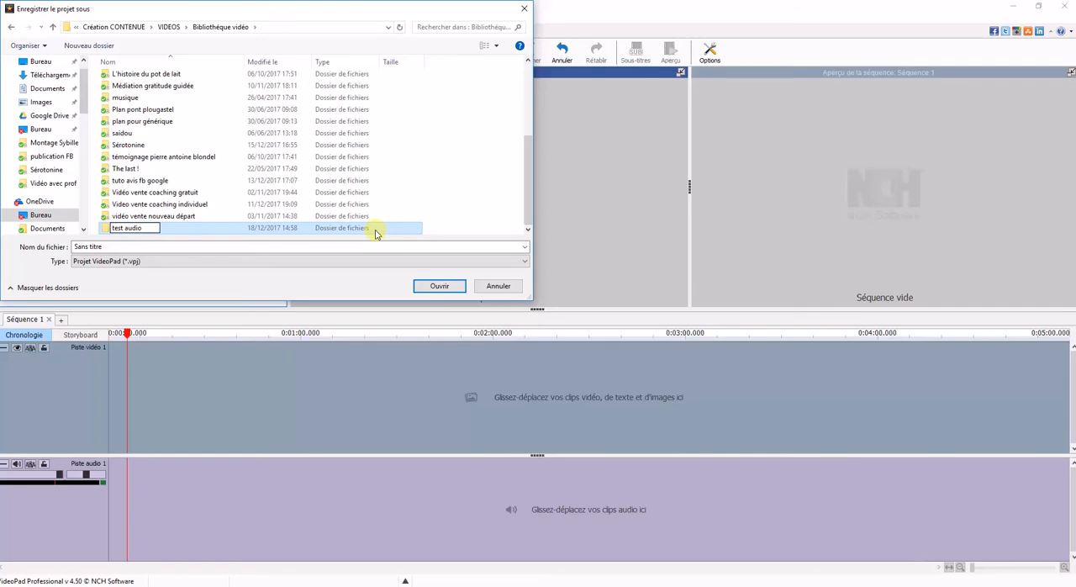
pyautogui.press('Return')
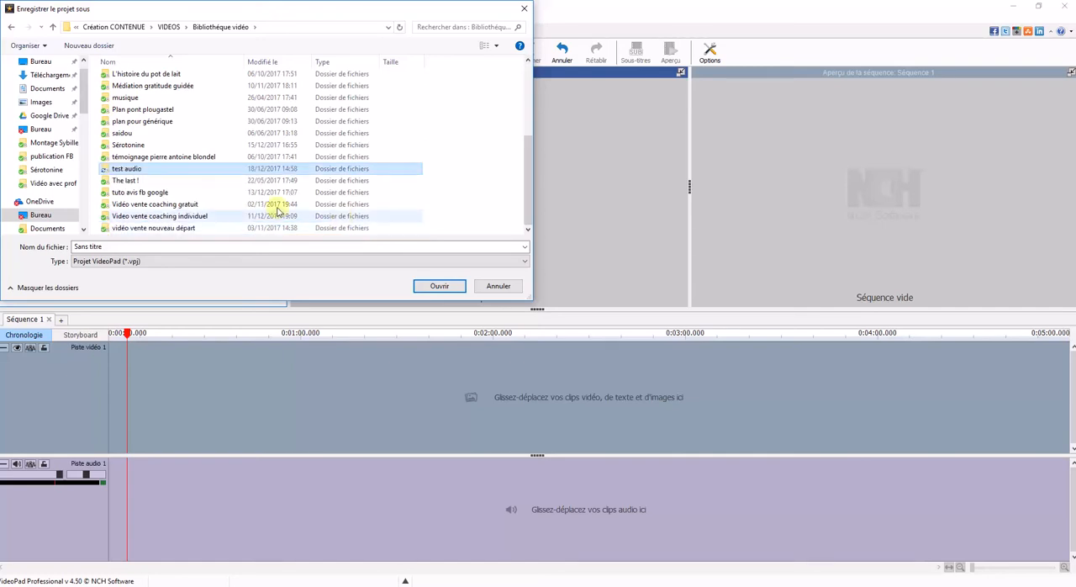
# Step: Save the project as "audio test tuto" in the test audio folder
pyautogui.doubleClick(217, 174)
pyautogui.moveTo(158, 245); pyautogui.dragTo(48, 255)
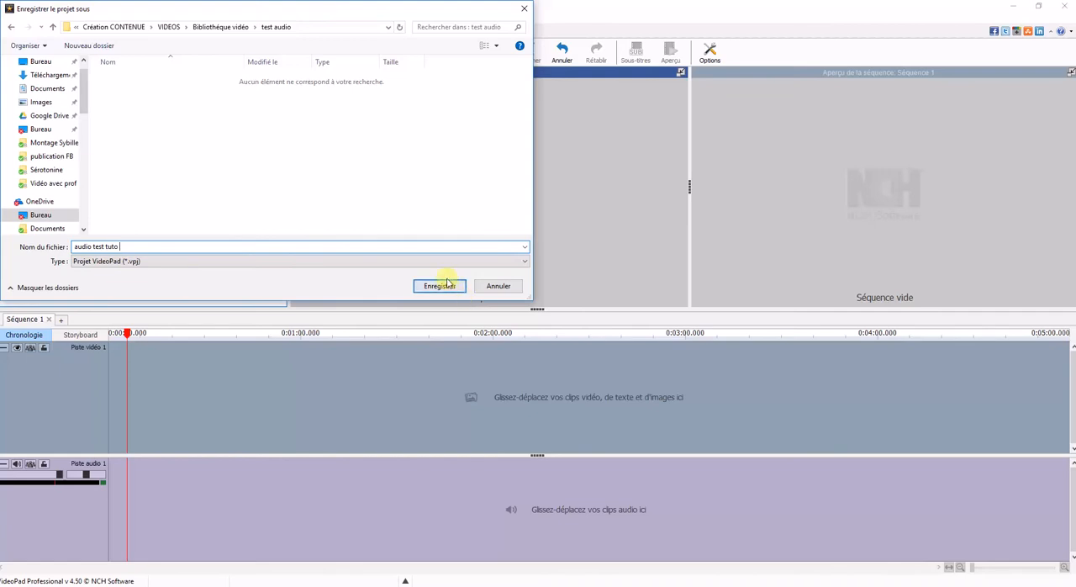
pyautogui.click(440, 286)
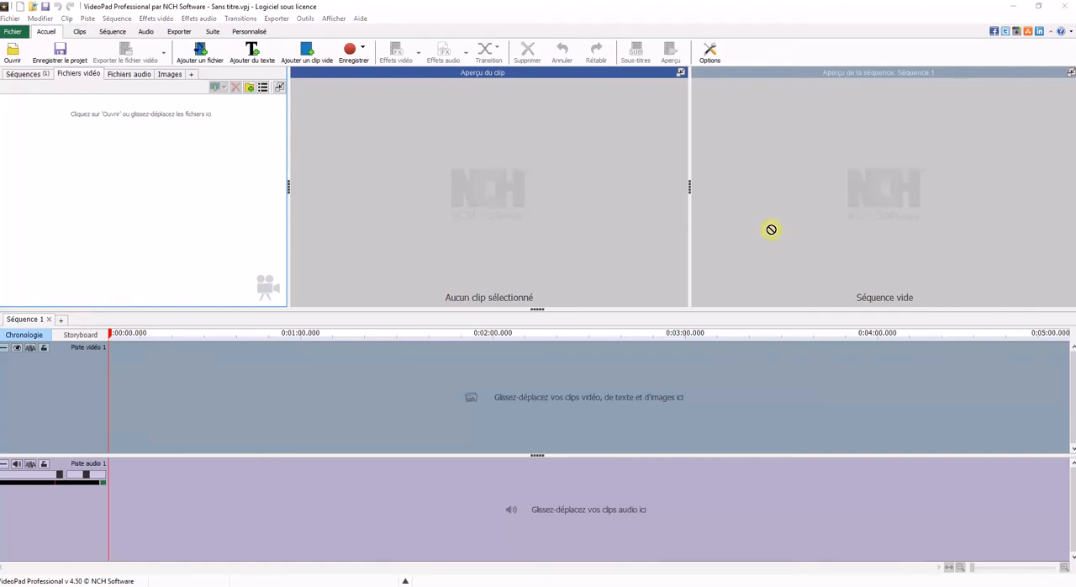
# Step: Import the audio file Sens et Vie 17481.MP3 and the image logo.jpg into the project's media bin
pyautogui.moveTo(323, 174); pyautogui.dragTo(163, 173)
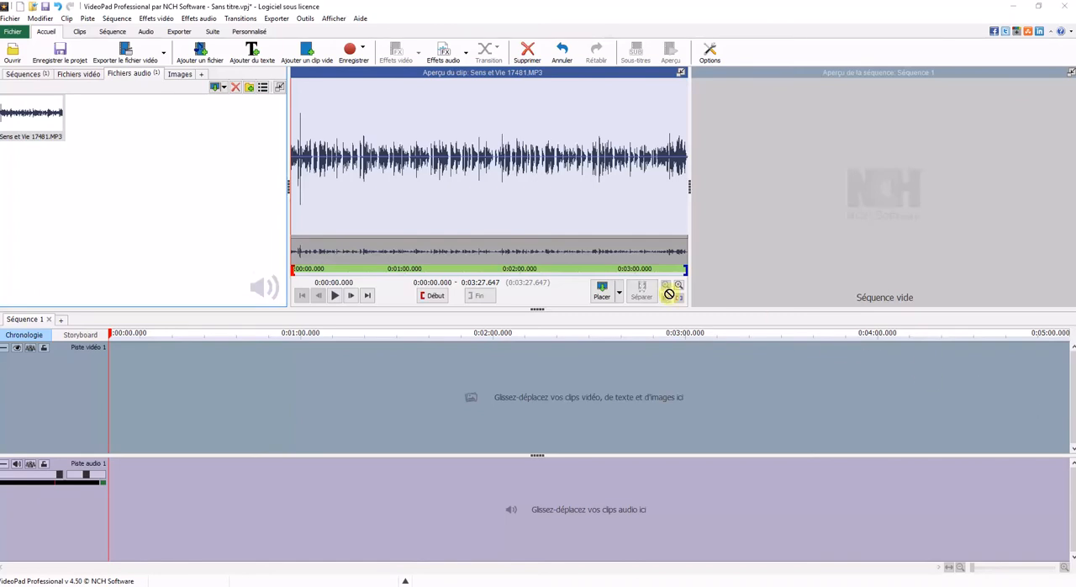
pyautogui.moveTo(439, 260); pyautogui.dragTo(129, 171)
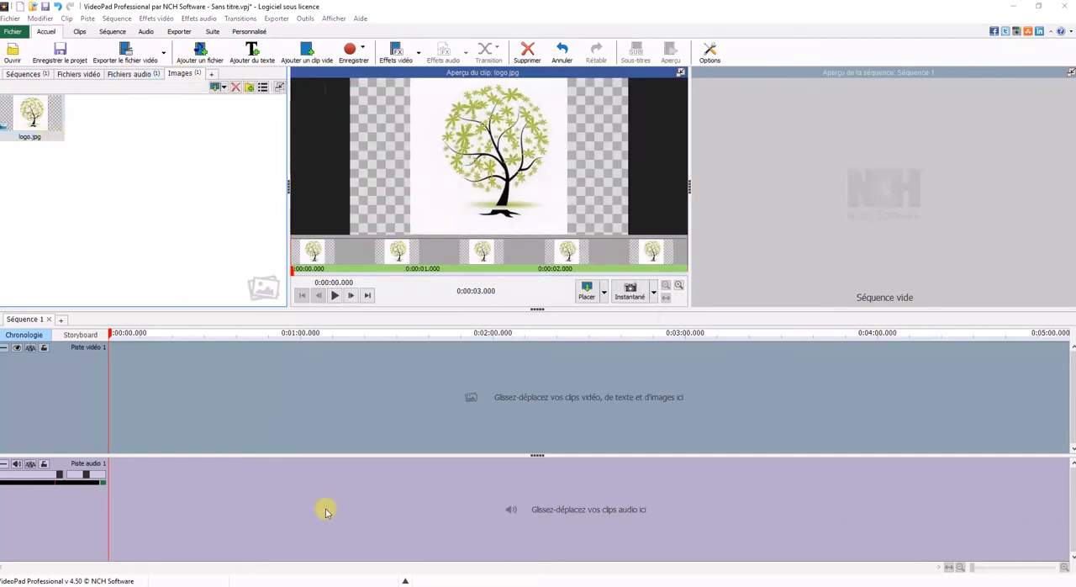
# Step: Import pexels-photo-414276, 414102, 417142, 443446 and 462162 from the "utilisée" folder into the project's images
pyautogui.click(362, 585)
pyautogui.moveTo(354, 33); pyautogui.dragTo(754, 144)
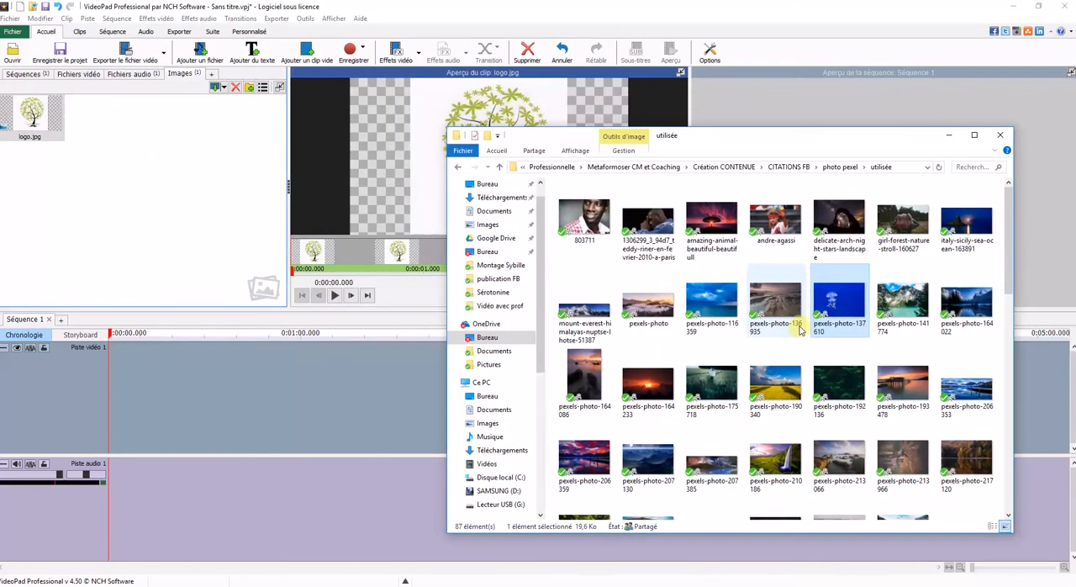
pyautogui.scroll(-5, 797, 334)
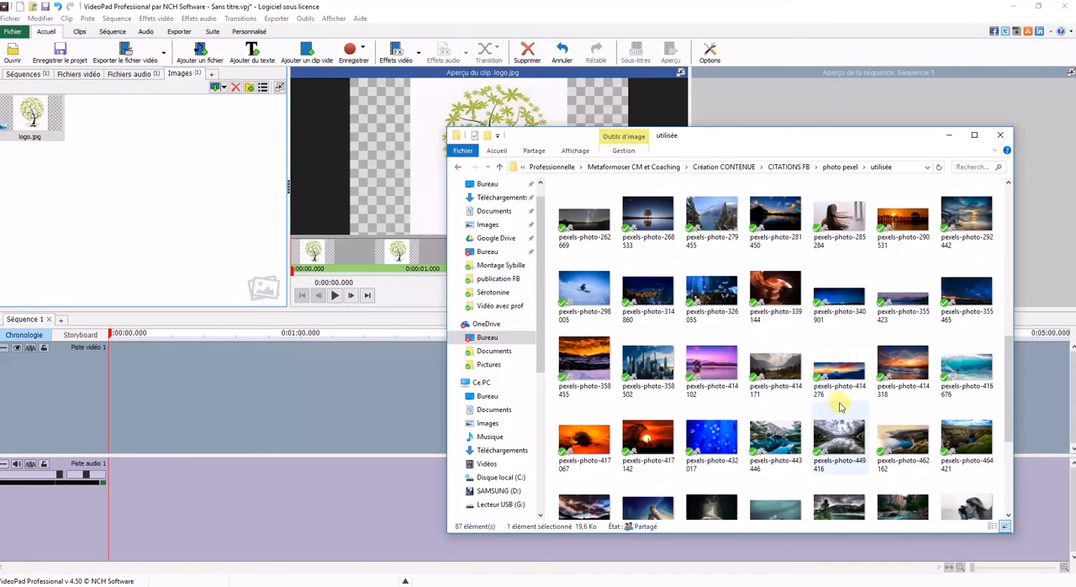
pyautogui.moveTo(841, 378); pyautogui.dragTo(124, 227)
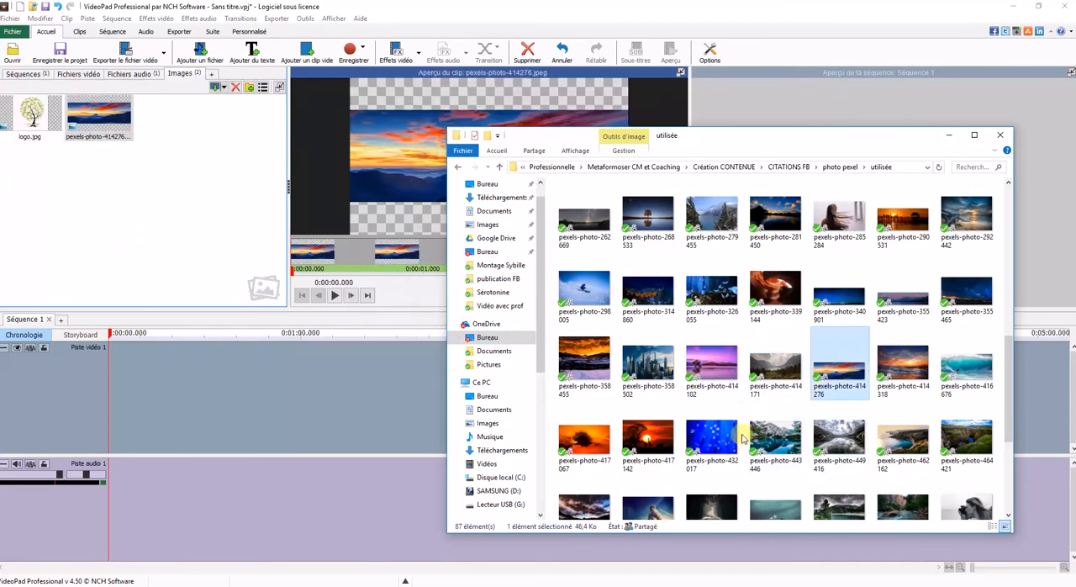
pyautogui.moveTo(711, 370); pyautogui.dragTo(252, 228)
pyautogui.moveTo(647, 437); pyautogui.dragTo(147, 245)
pyautogui.moveTo(775, 441); pyautogui.dragTo(211, 263)
pyautogui.moveTo(903, 442); pyautogui.dragTo(198, 216)
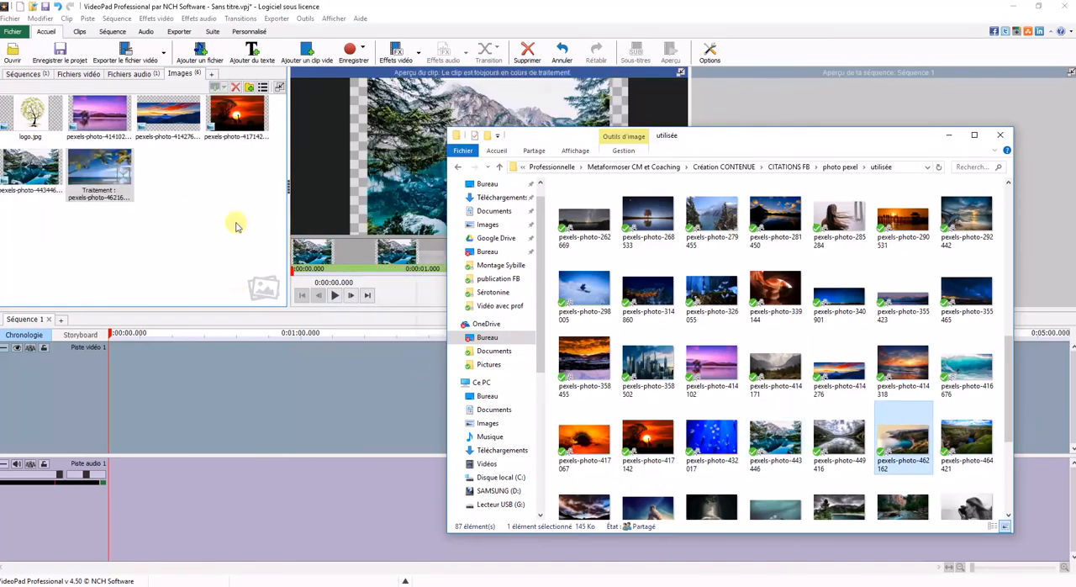
pyautogui.click(949, 136)
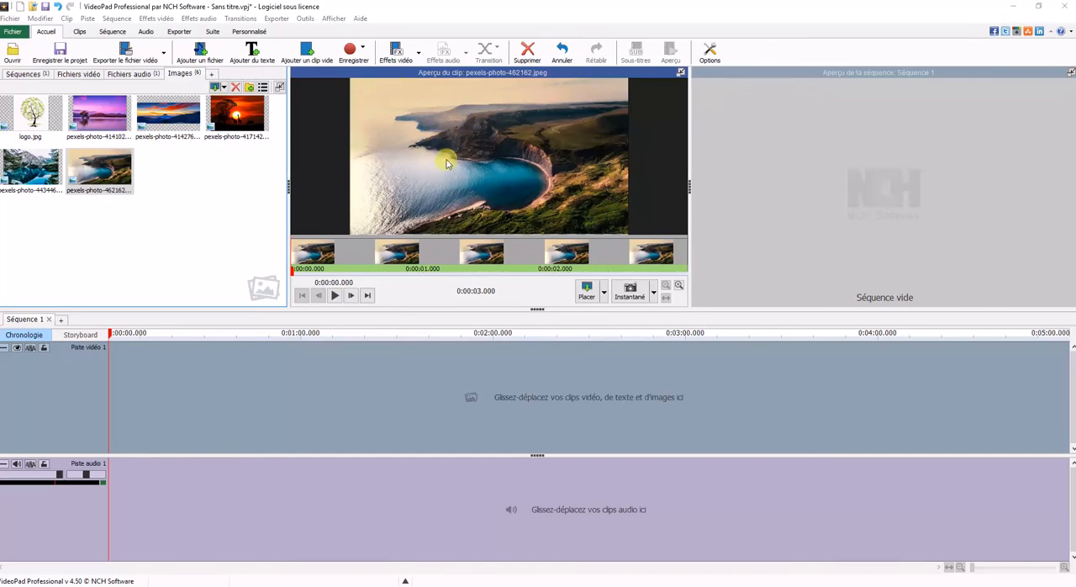
# Step: Preview the imported image pexels-photo-462162.jpeg as a clip
pyautogui.click(103, 179)
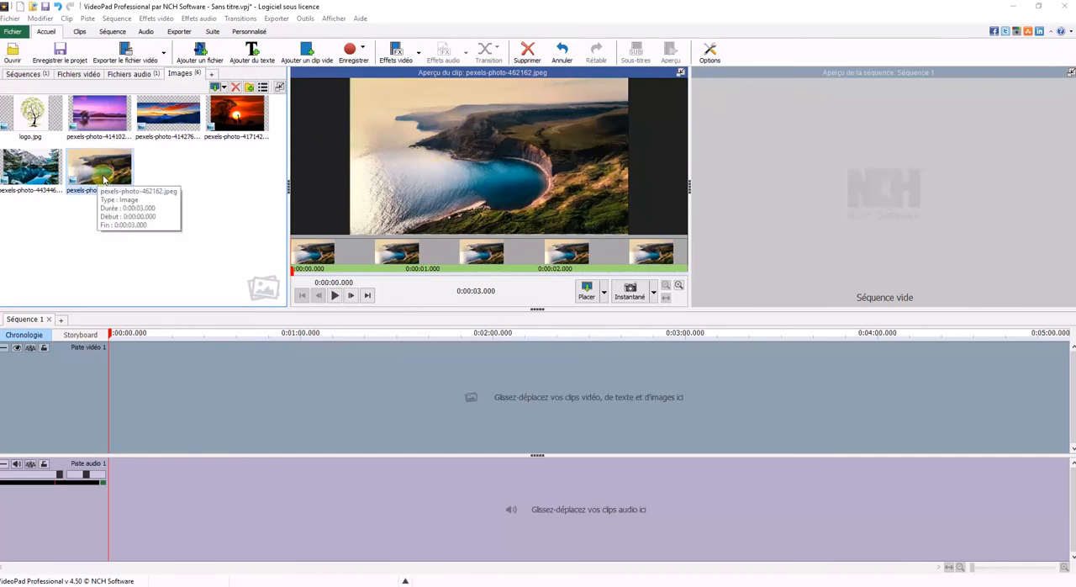
pyautogui.click(334, 295)
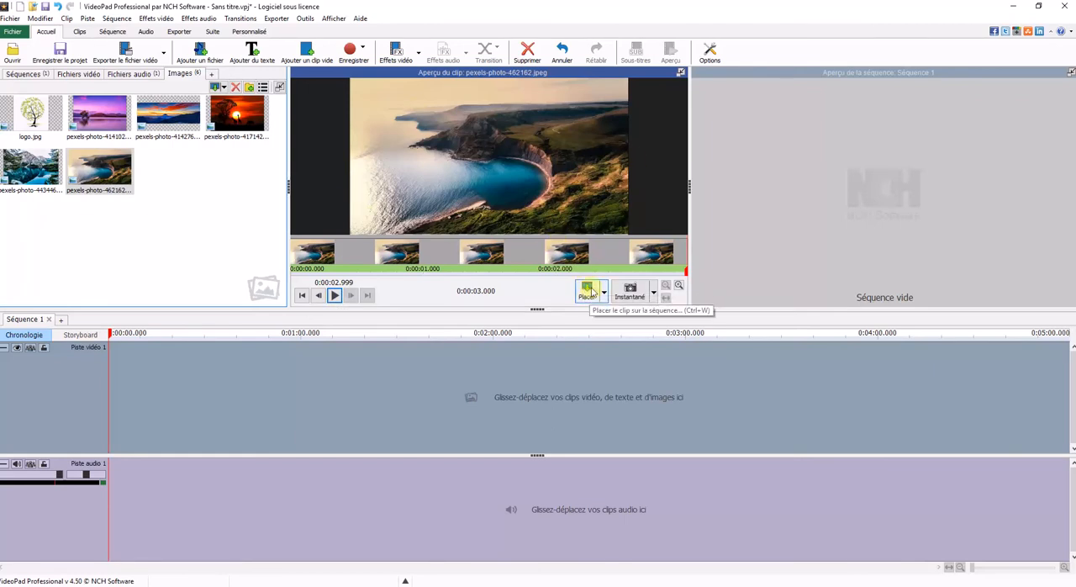
pyautogui.moveTo(89, 164); pyautogui.dragTo(105, 185)
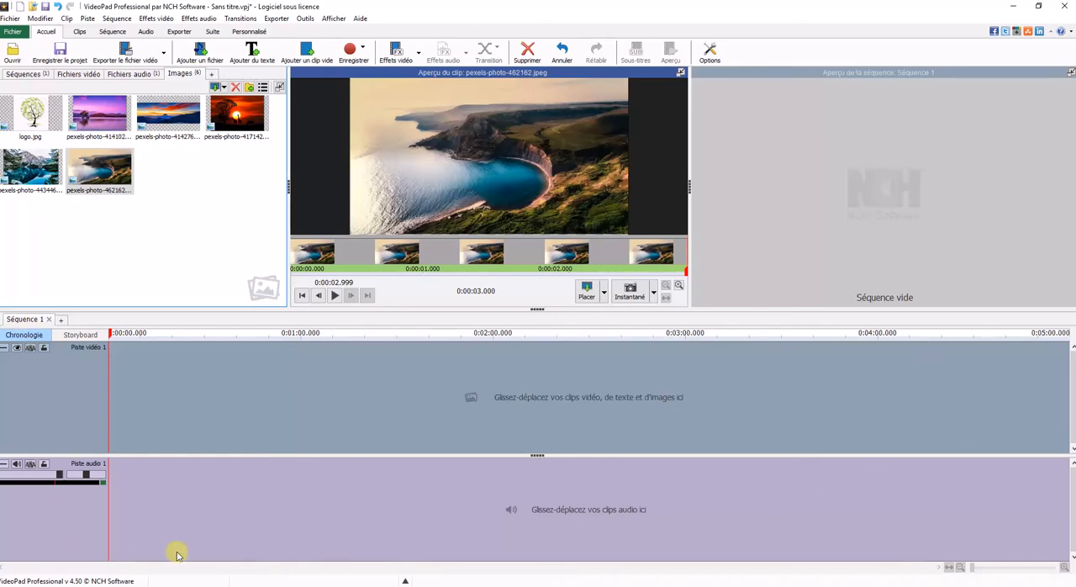
# Step: Place pexels-photo-462162.jpeg at the start of video track 1 and play it back in the sequence preview
pyautogui.moveTo(97, 168); pyautogui.dragTo(134, 359)
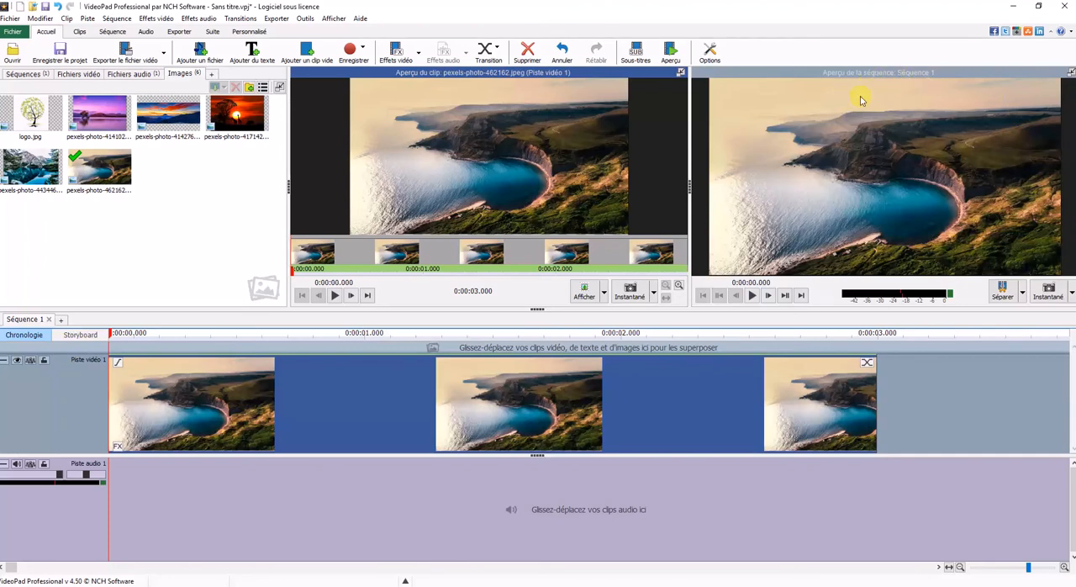
pyautogui.click(753, 295)
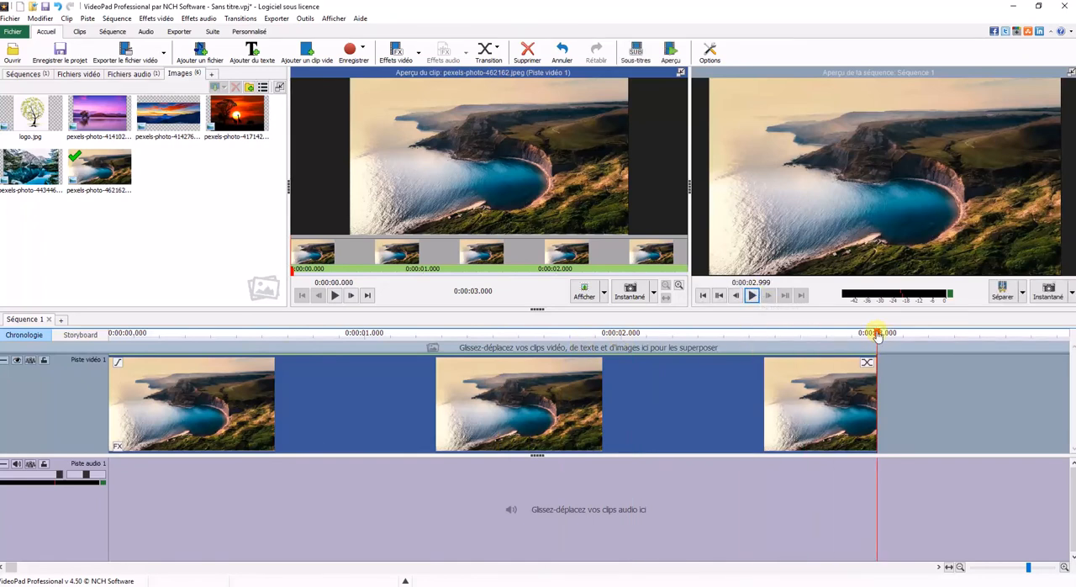
pyautogui.moveTo(878, 334); pyautogui.dragTo(759, 336)
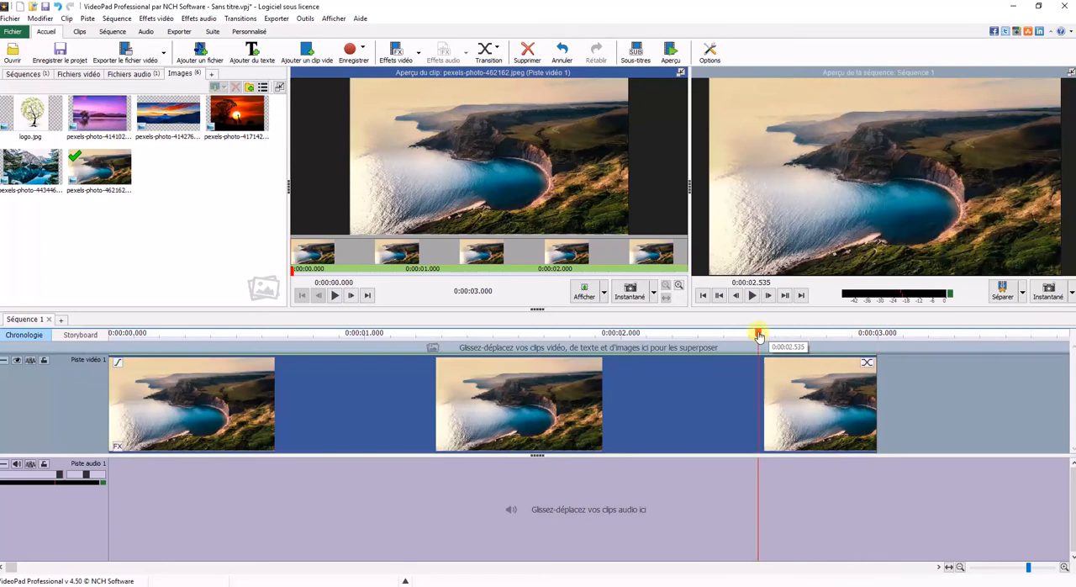
pyautogui.click(766, 298)
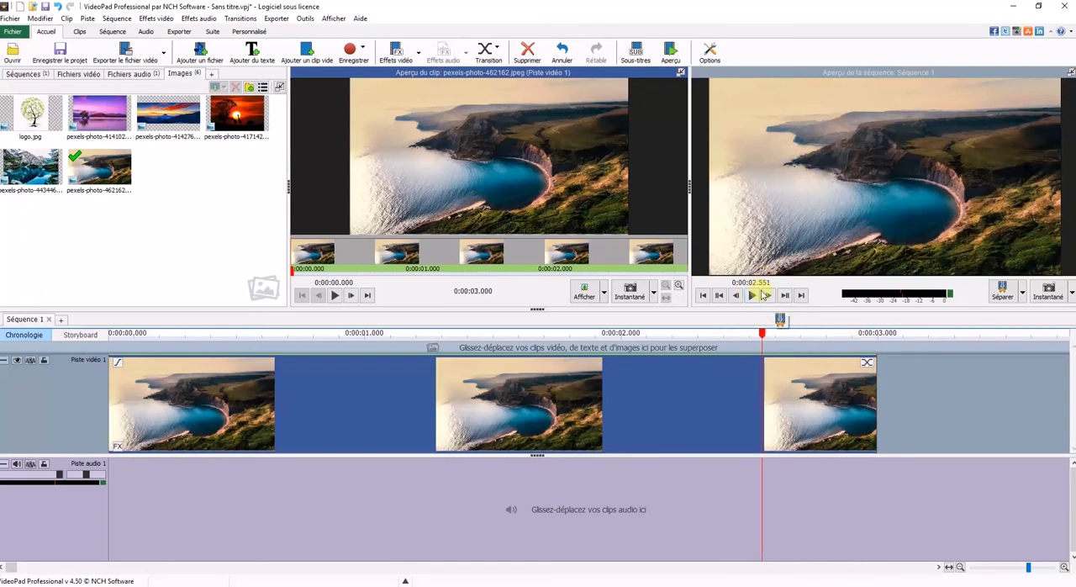
pyautogui.moveTo(763, 336); pyautogui.dragTo(866, 383)
pyautogui.scroll(-2, 823, 372)
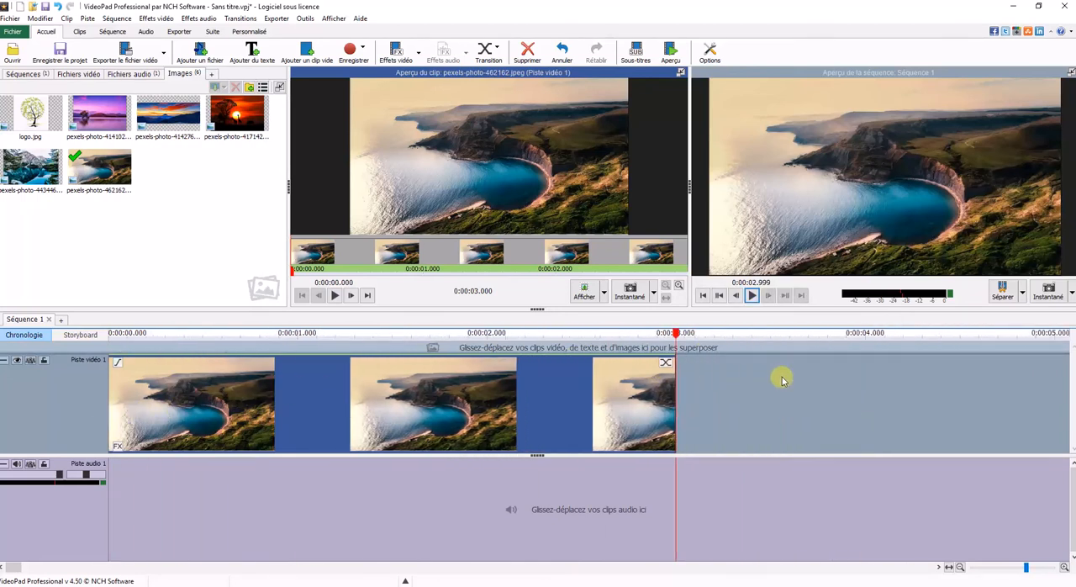
pyautogui.scroll(-1, 740, 374)
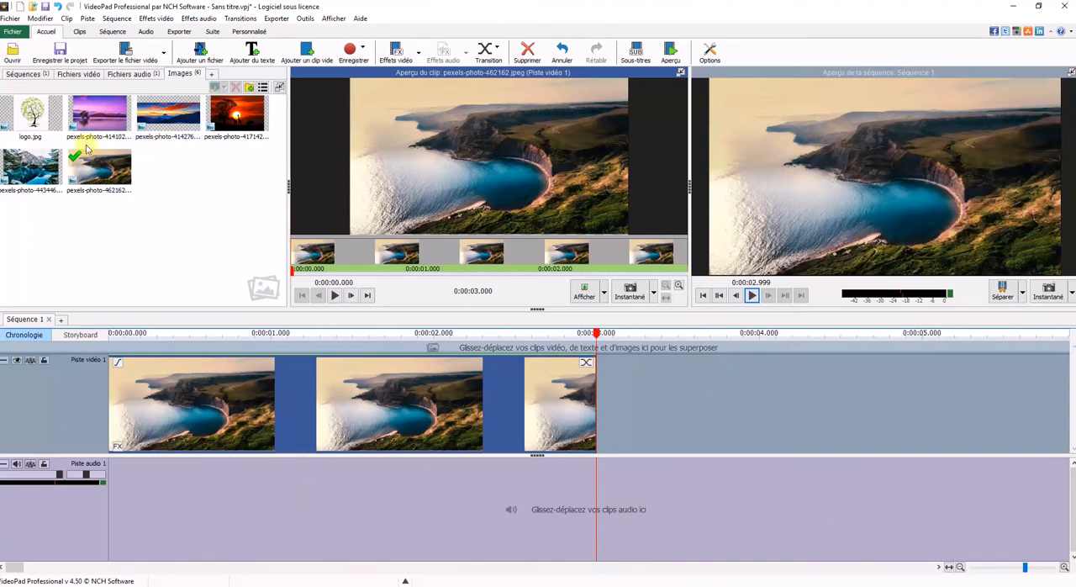
# Step: Place Sens et Vie 17481.MP3 from the audio files at the start of audio track 1
pyautogui.click(138, 74)
pyautogui.moveTo(38, 121); pyautogui.dragTo(110, 477)
pyautogui.scroll(3, 109, 402)
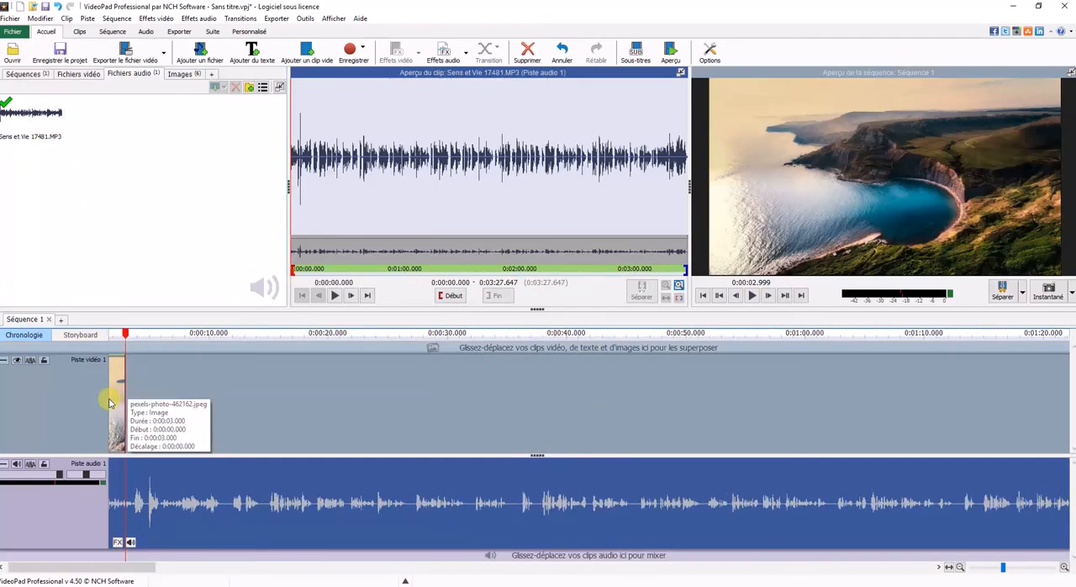
# Step: Delete the image clip from video track 1 and place pexels-photo-462162.jpeg there again at the playhead, about 3 seconds in
pyautogui.click(118, 400)
pyautogui.press('Delete')
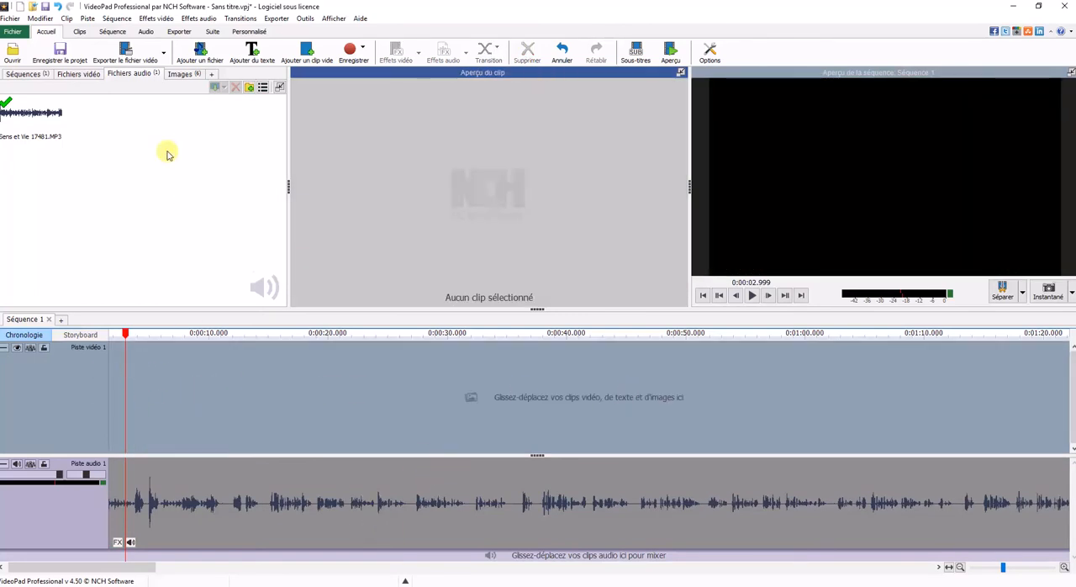
pyautogui.click(185, 75)
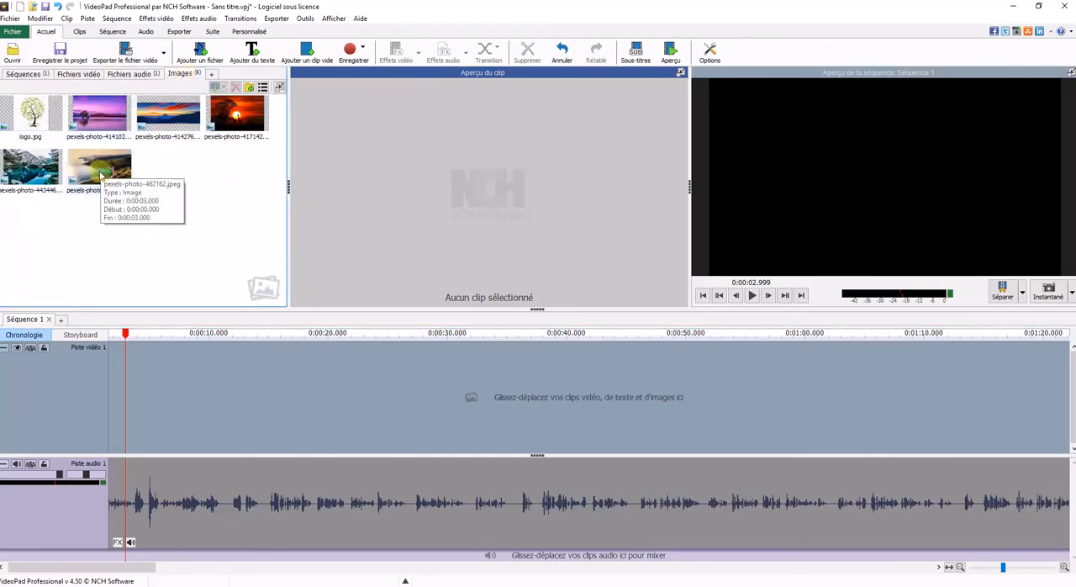
pyautogui.moveTo(99, 172); pyautogui.dragTo(147, 374)
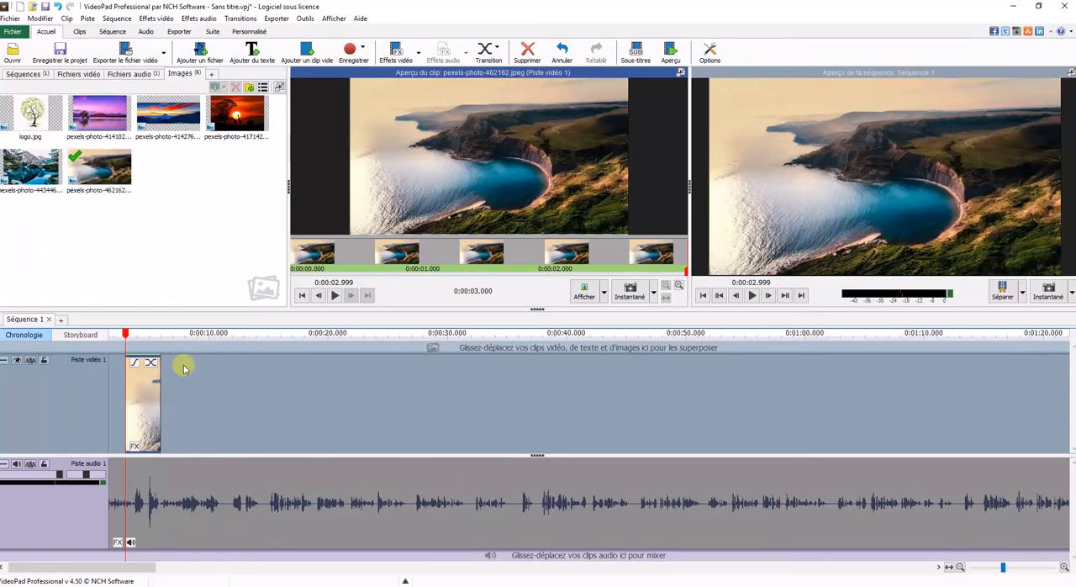
# Step: Delete the pexels-photo-462162.jpeg clip from video track 1
pyautogui.press('Delete')
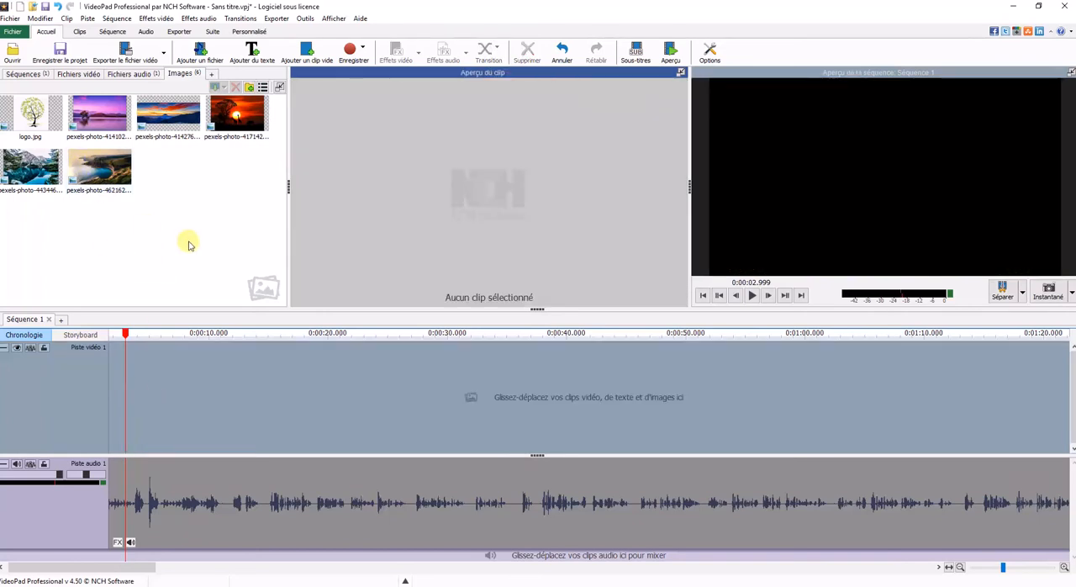
pyautogui.moveTo(137, 567); pyautogui.dragTo(126, 567)
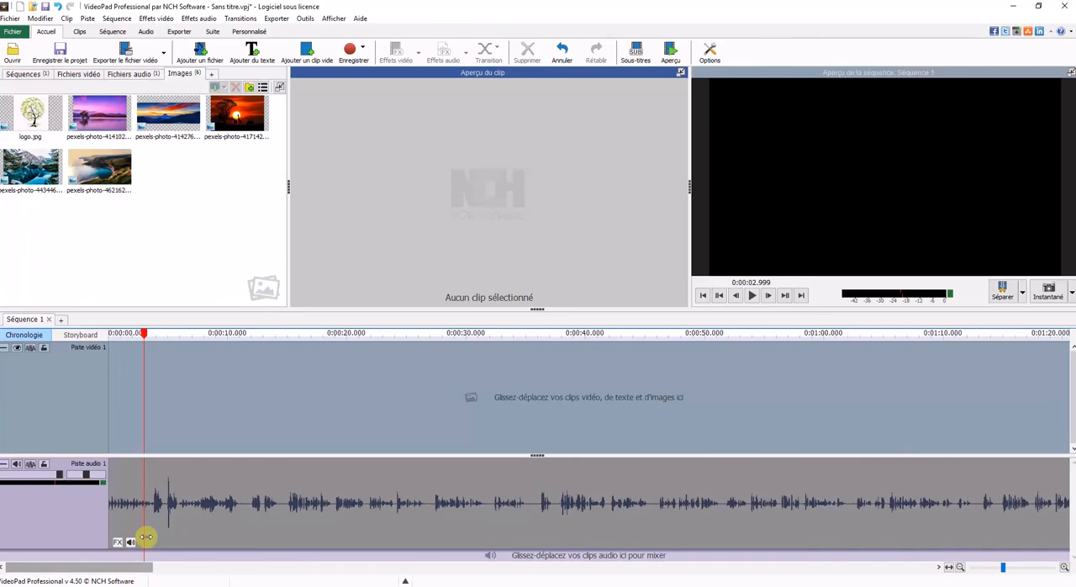
pyautogui.scroll(2, 169, 486)
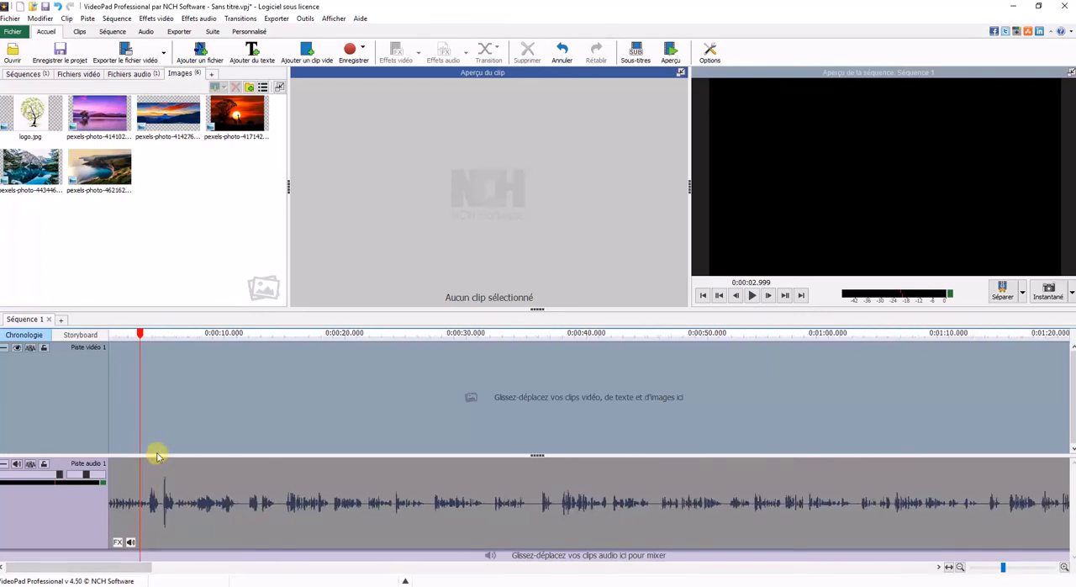
# Step: Play back the audio from about 3 seconds in the sequence preview to find the cut point near 15 seconds
pyautogui.click(752, 294)
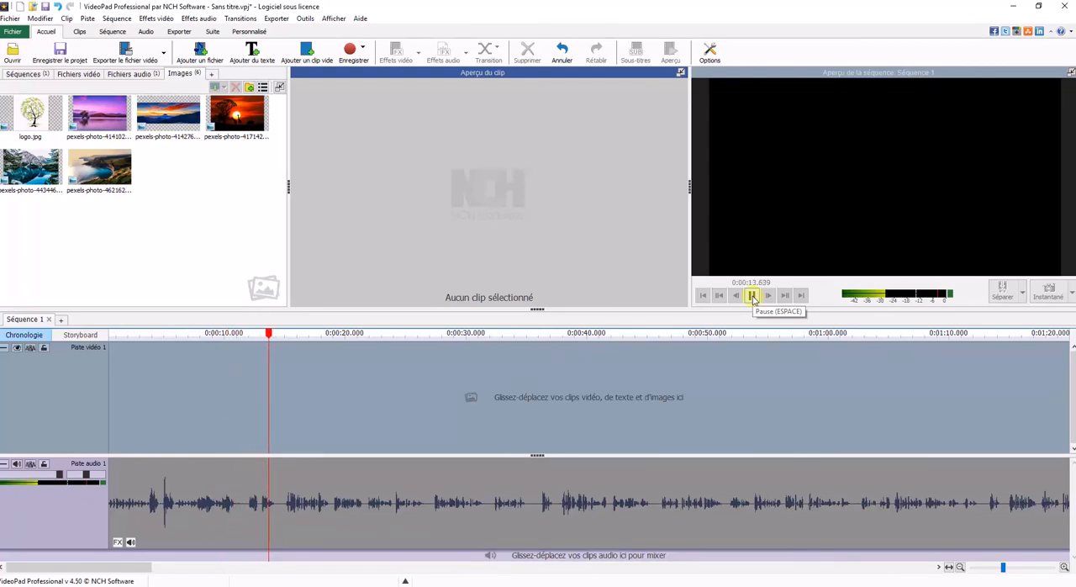
pyautogui.click(752, 295)
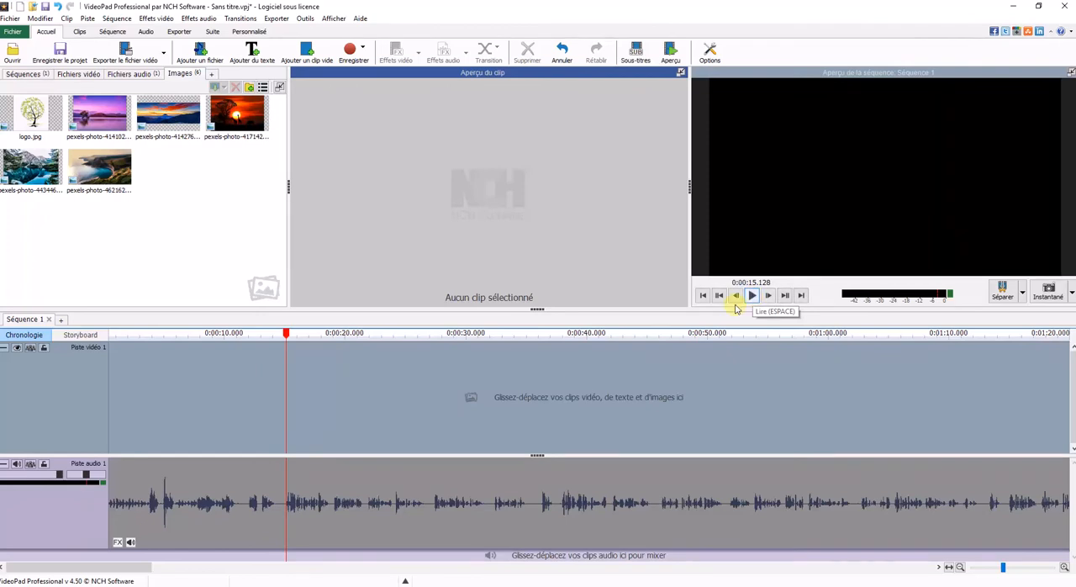
pyautogui.moveTo(289, 336)
pyautogui.mouseDown()
pyautogui.moveTo(278, 340)
pyautogui.moveTo(330, 338)
pyautogui.moveTo(279, 344)
pyautogui.mouseUp()
pyautogui.click(753, 297)
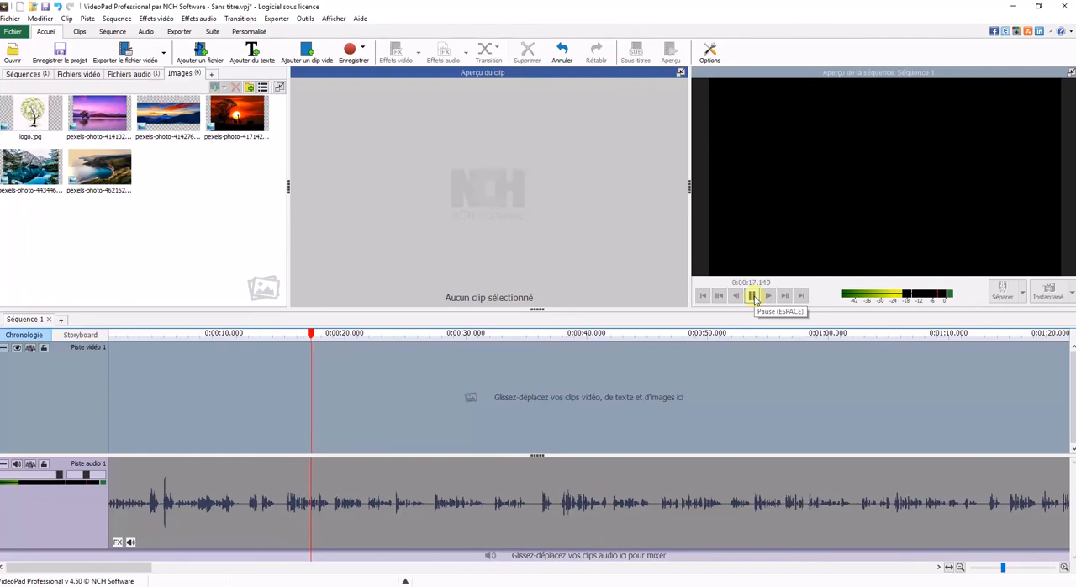
pyautogui.click(753, 296)
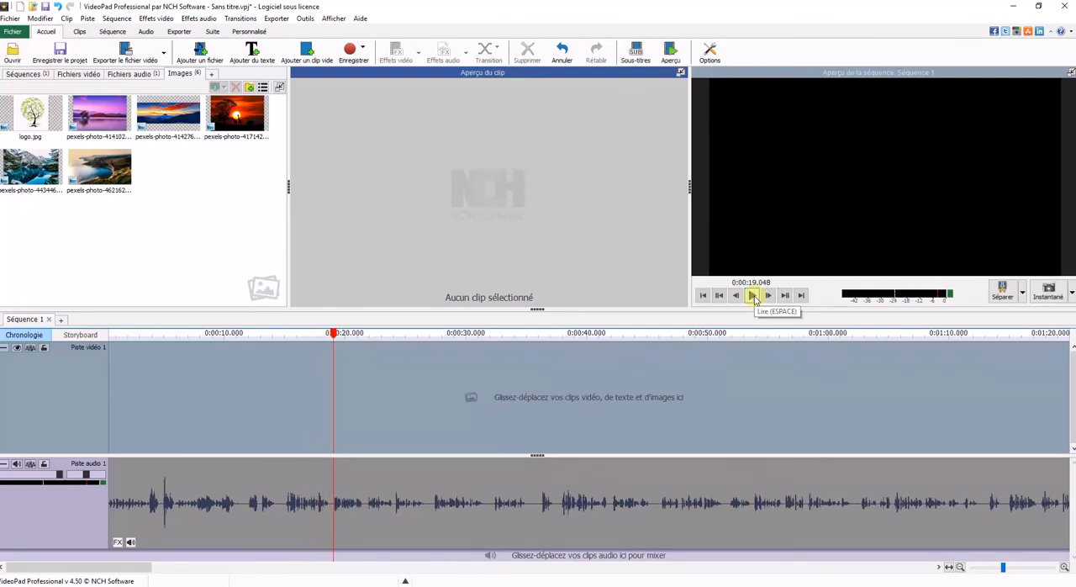
pyautogui.click(753, 296)
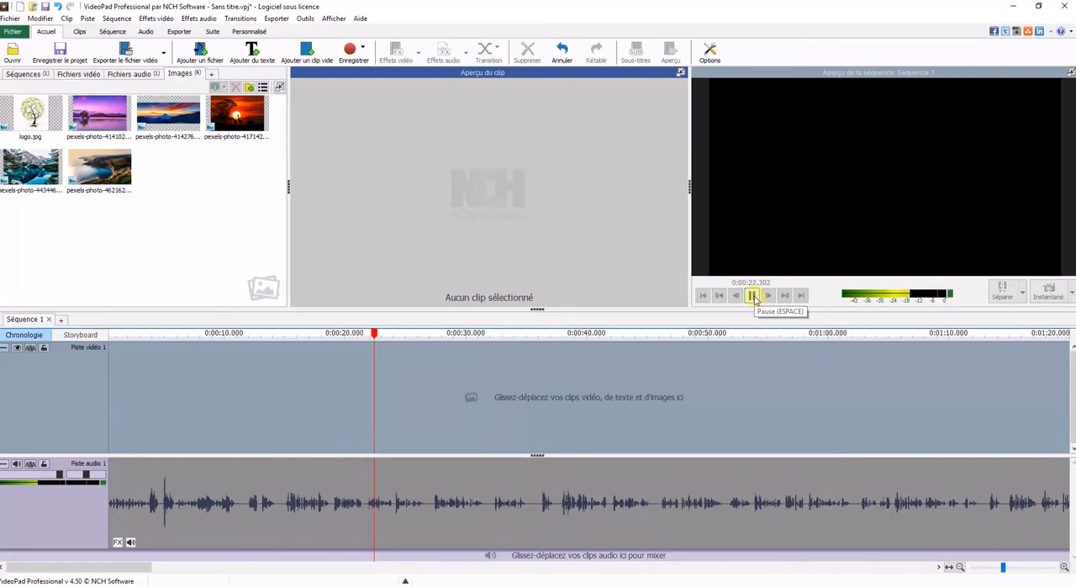
pyautogui.click(753, 296)
# Step: Split the clip on audio track 1 at 0:00:15.016 and delete the portion before the cut
pyautogui.moveTo(378, 335); pyautogui.dragTo(286, 334)
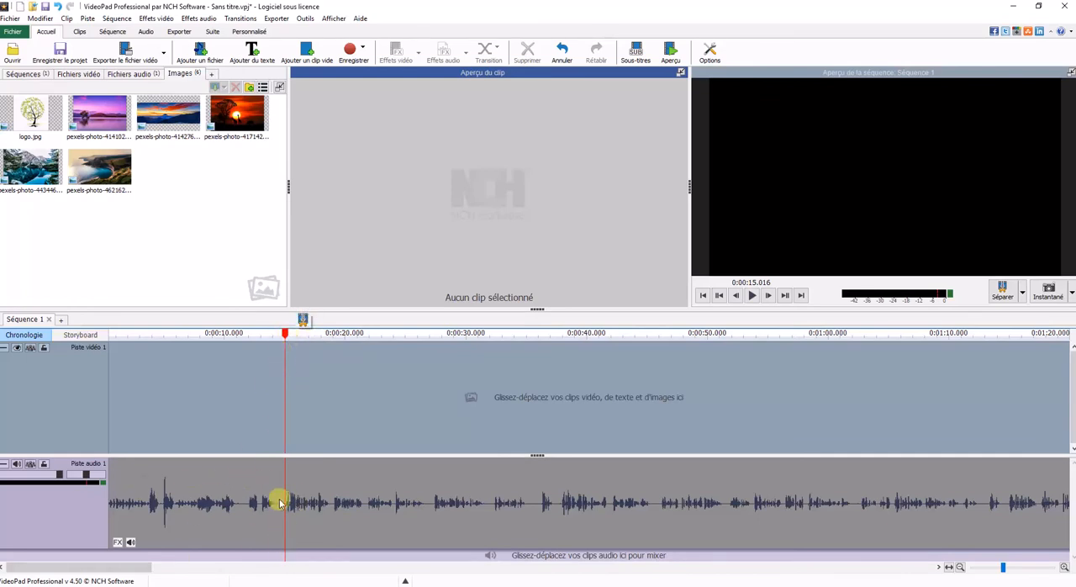
pyautogui.click(305, 324)
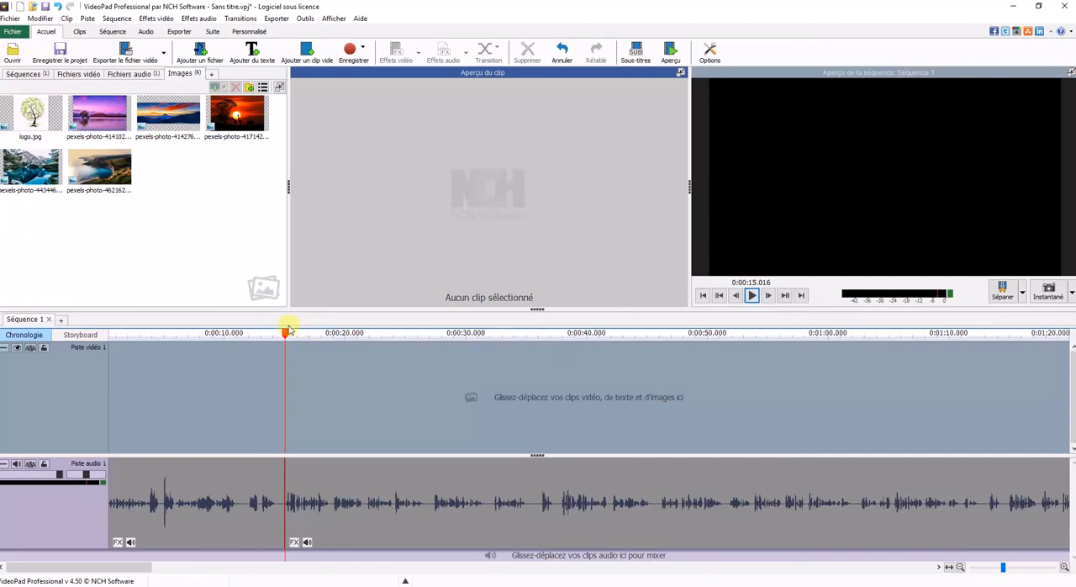
pyautogui.moveTo(286, 333); pyautogui.dragTo(327, 334)
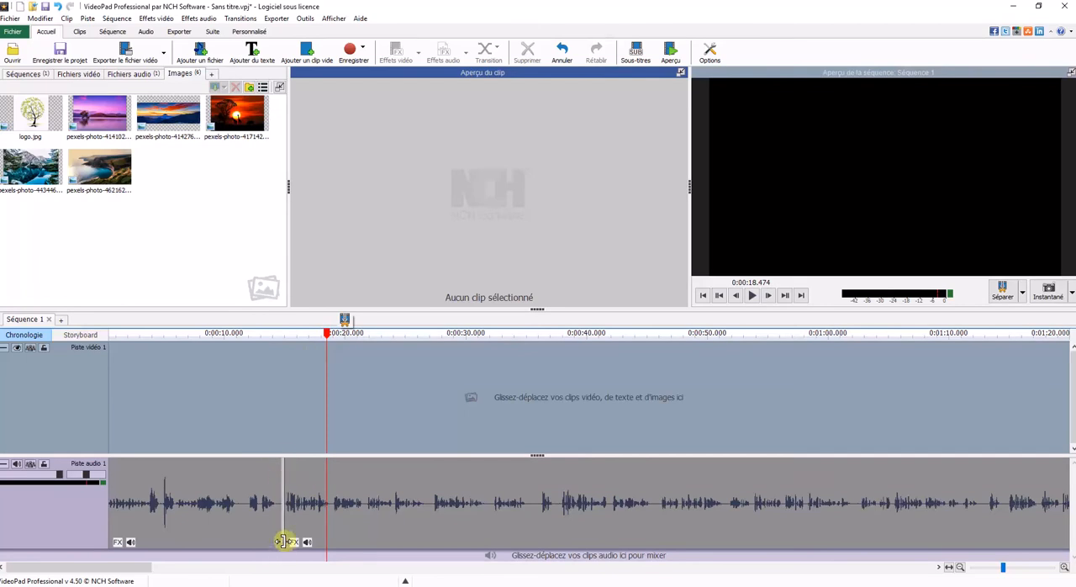
pyautogui.click(235, 500)
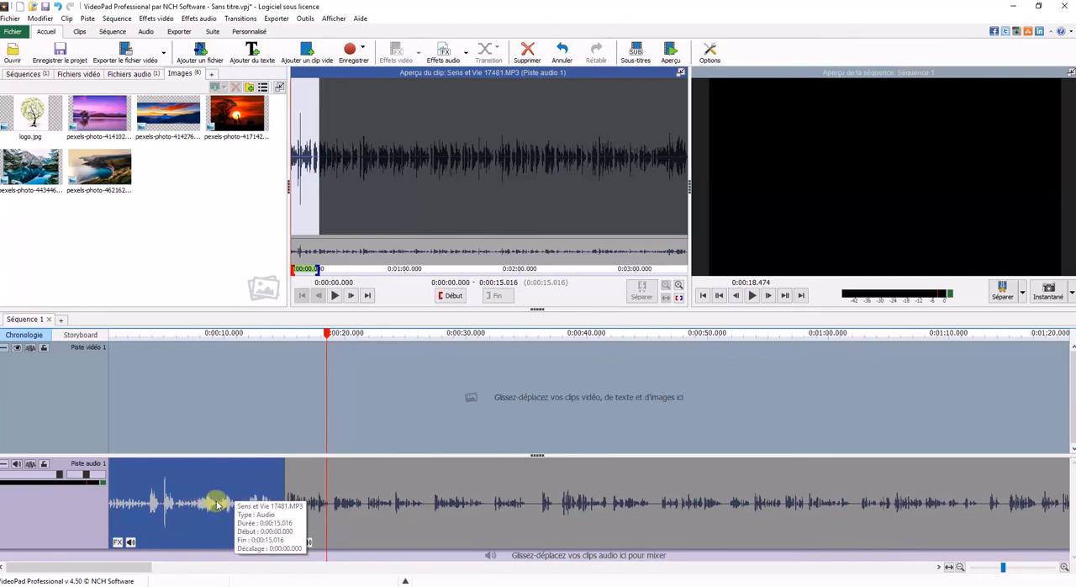
pyautogui.click(530, 53)
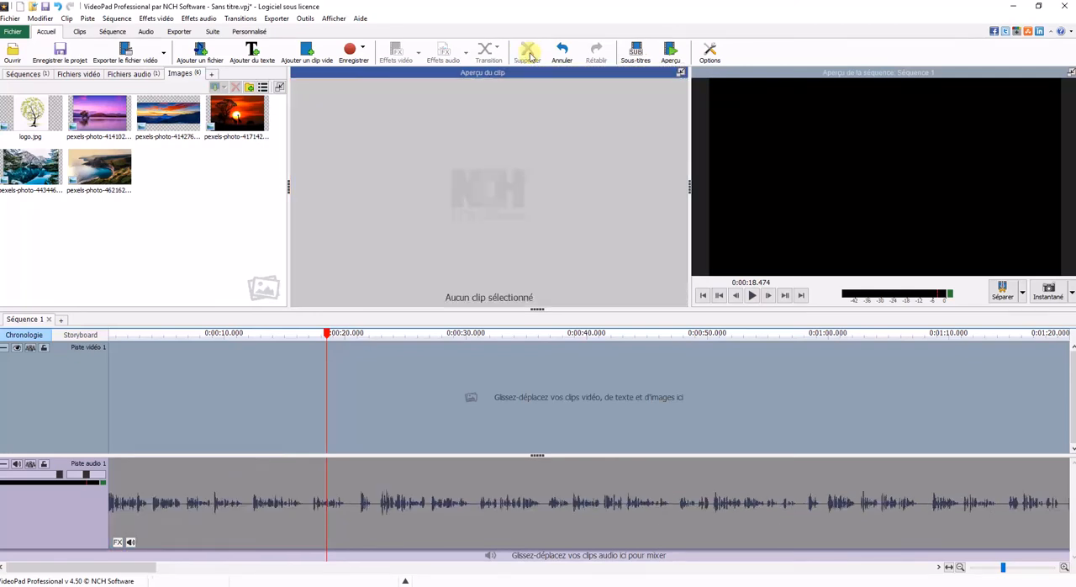
# Step: Play the trimmed audio from the start of the sequence for about 3 seconds
pyautogui.moveTo(326, 335); pyautogui.dragTo(87, 361)
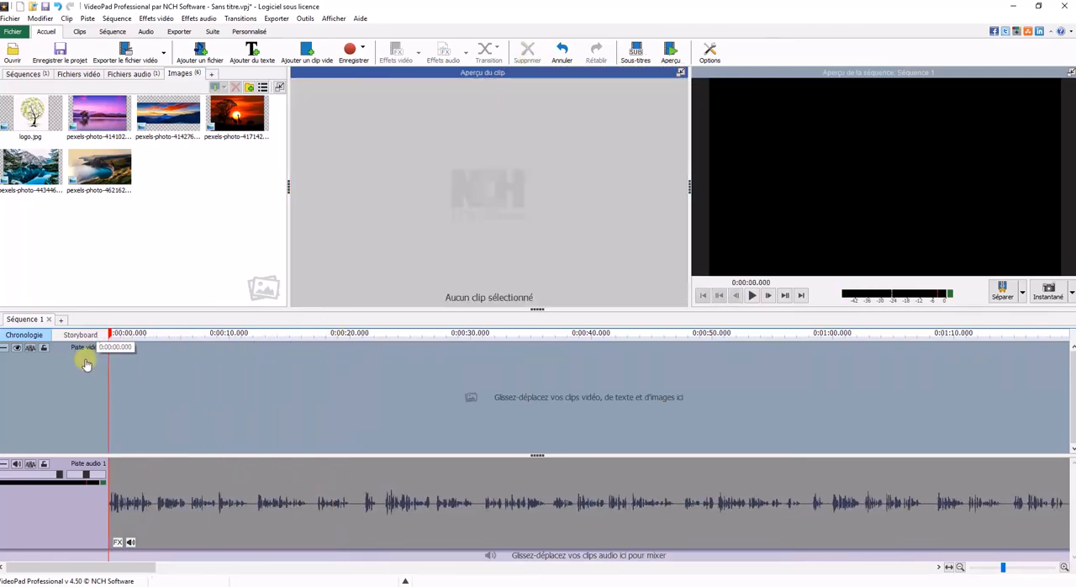
pyautogui.click(753, 296)
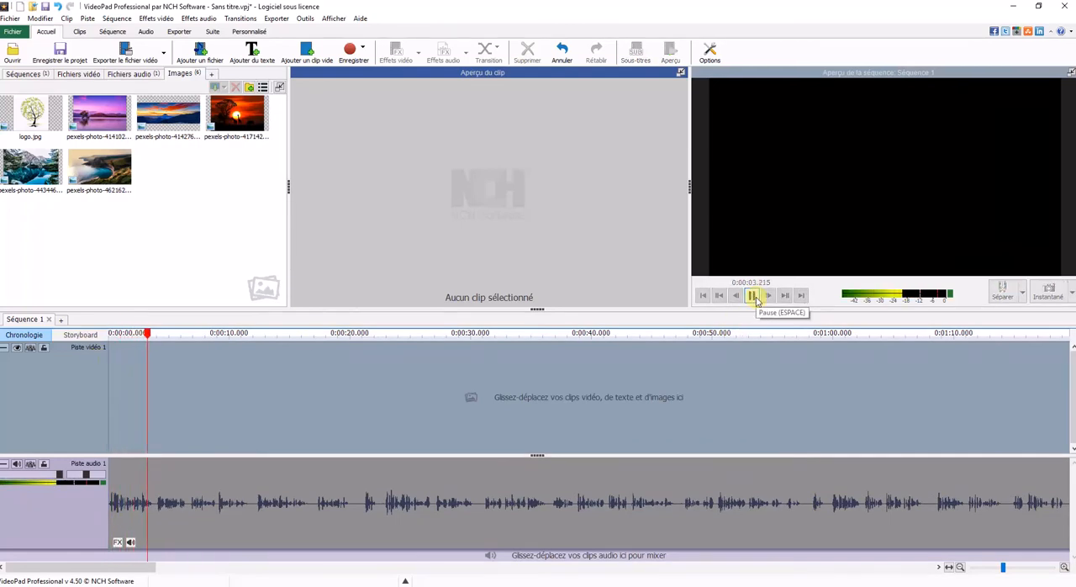
pyautogui.click(752, 295)
# Step: Split the clip on audio track 1 at about 12 seconds and again at about 16.7 seconds
pyautogui.moveTo(152, 340); pyautogui.dragTo(325, 333)
pyautogui.click(269, 327)
pyautogui.click(327, 324)
# Step: Examine the short audio segment between the two cuts on audio track 1 and the waveform around it
pyautogui.scroll(3, 283, 470)
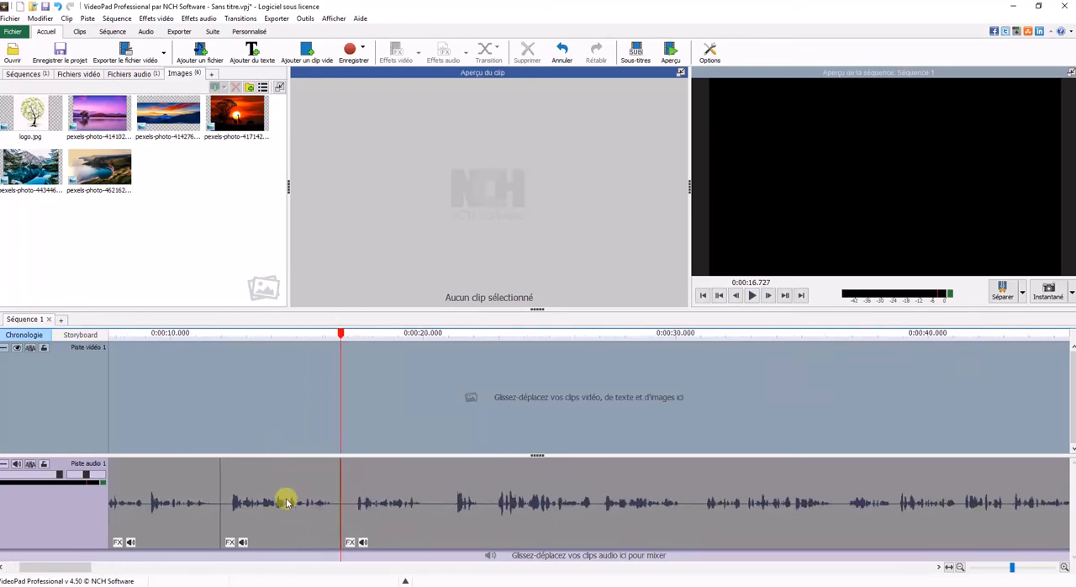
pyautogui.scroll(1, 280, 516)
pyautogui.scroll(10, 280, 515)
pyautogui.scroll(-7, 280, 515)
pyautogui.scroll(18, 294, 515)
pyautogui.moveTo(652, 336); pyautogui.dragTo(437, 397)
pyautogui.scroll(-8, 446, 459)
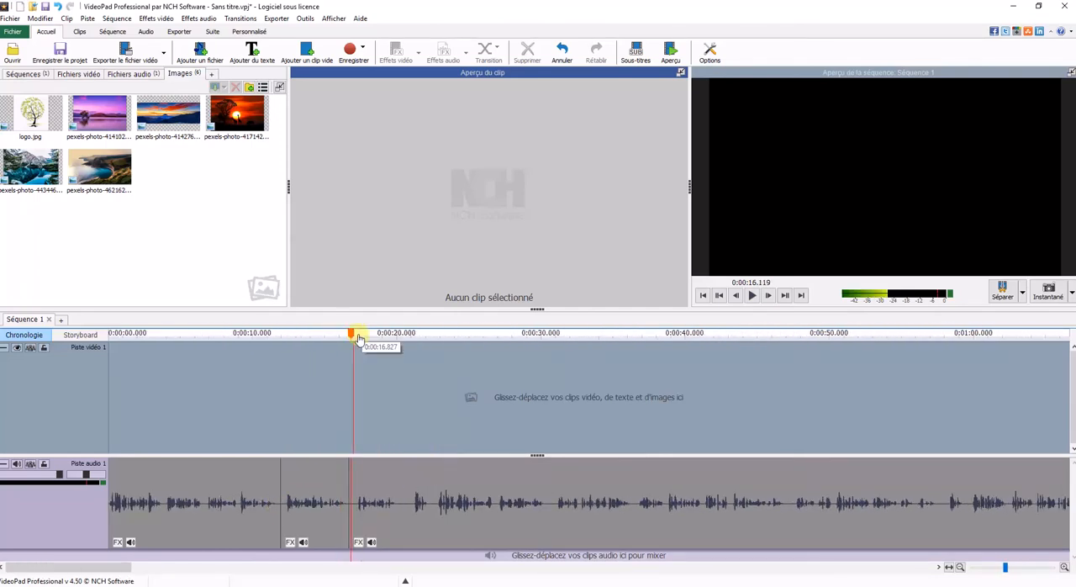
pyautogui.click(305, 500)
pyautogui.moveTo(311, 502)
pyautogui.mouseDown()
pyautogui.moveTo(312, 471)
pyautogui.moveTo(149, 413)
pyautogui.moveTo(151, 451)
pyautogui.moveTo(450, 486)
pyautogui.moveTo(320, 502)
pyautogui.mouseUp()
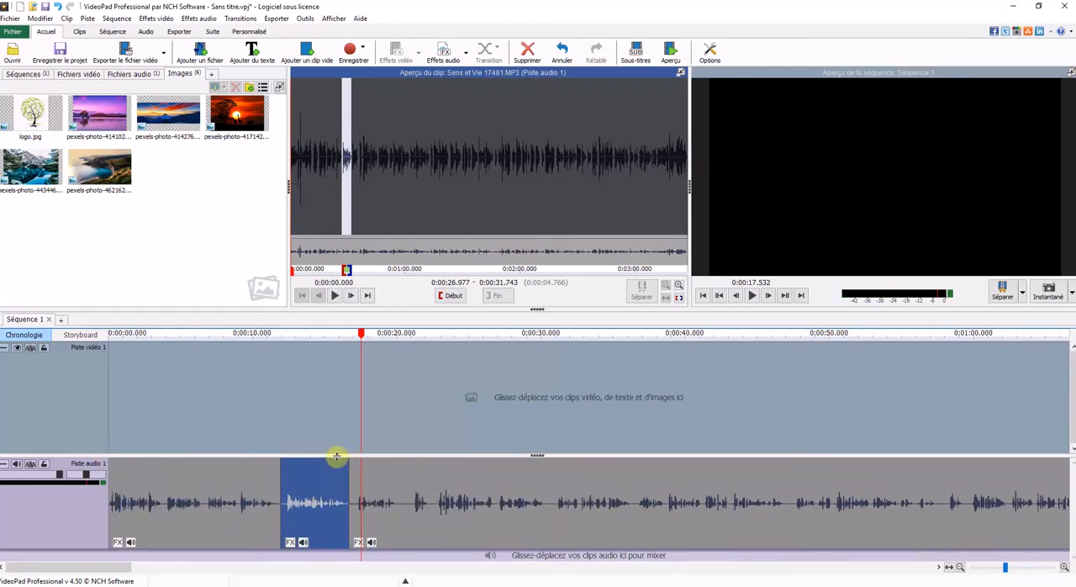
pyautogui.scroll(-3, 351, 470)
pyautogui.scroll(5, 273, 540)
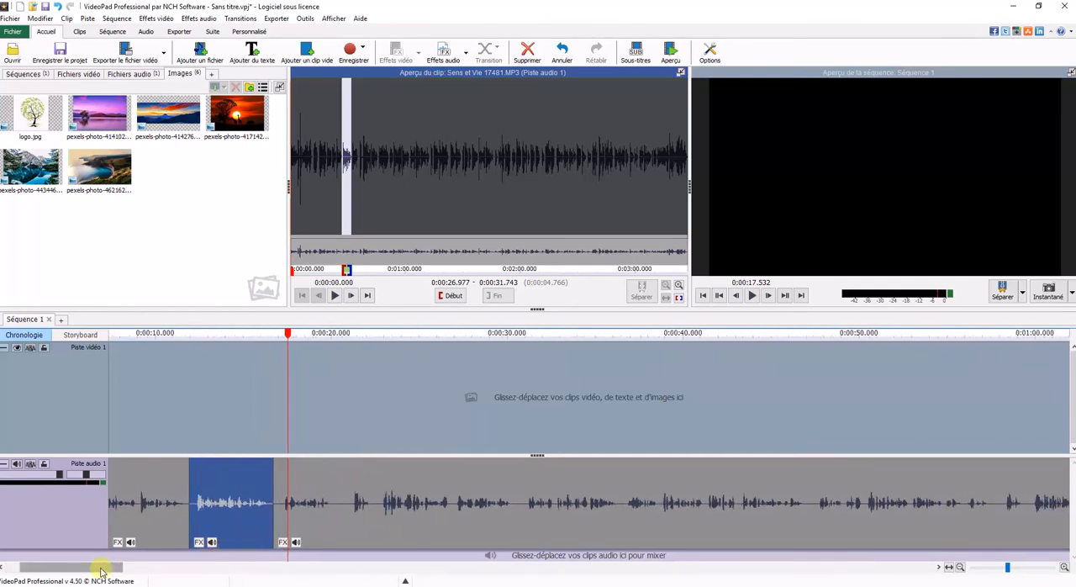
pyautogui.moveTo(95, 569); pyautogui.dragTo(72, 577)
pyautogui.scroll(-1, 374, 473)
pyautogui.scroll(2, 375, 473)
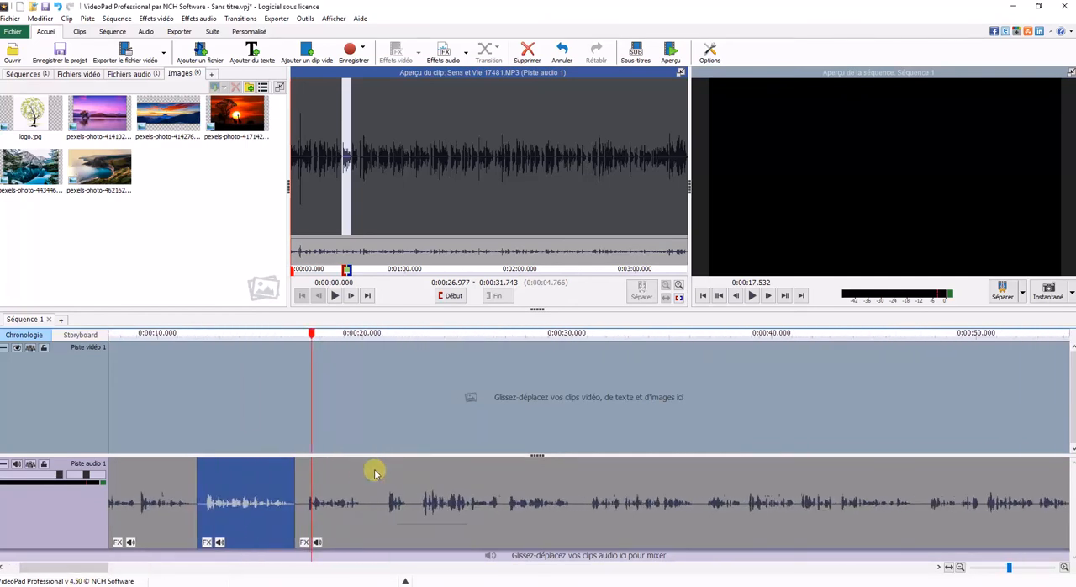
pyautogui.scroll(-1, 373, 475)
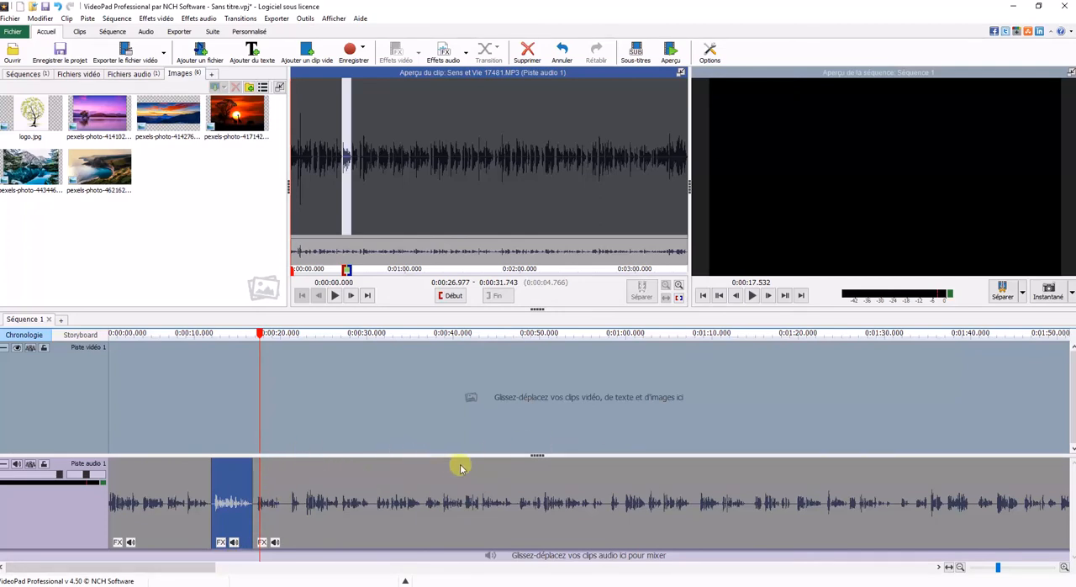
# Step: Play back the end of the audio around 0:03:04 to find where the recording should be cut
pyautogui.click(355, 426)
pyautogui.moveTo(357, 334); pyautogui.dragTo(462, 456)
pyautogui.click(752, 295)
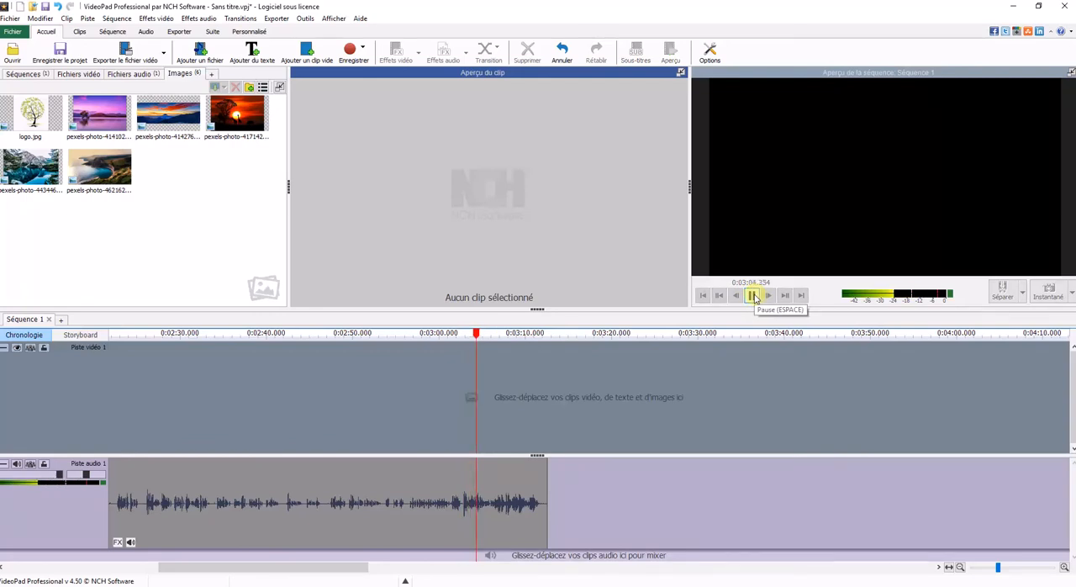
pyautogui.click(752, 295)
# Step: Split the last clip on audio track 1 at 0:03:02.688 and delete the portion after the cut
pyautogui.moveTo(480, 337); pyautogui.dragTo(462, 332)
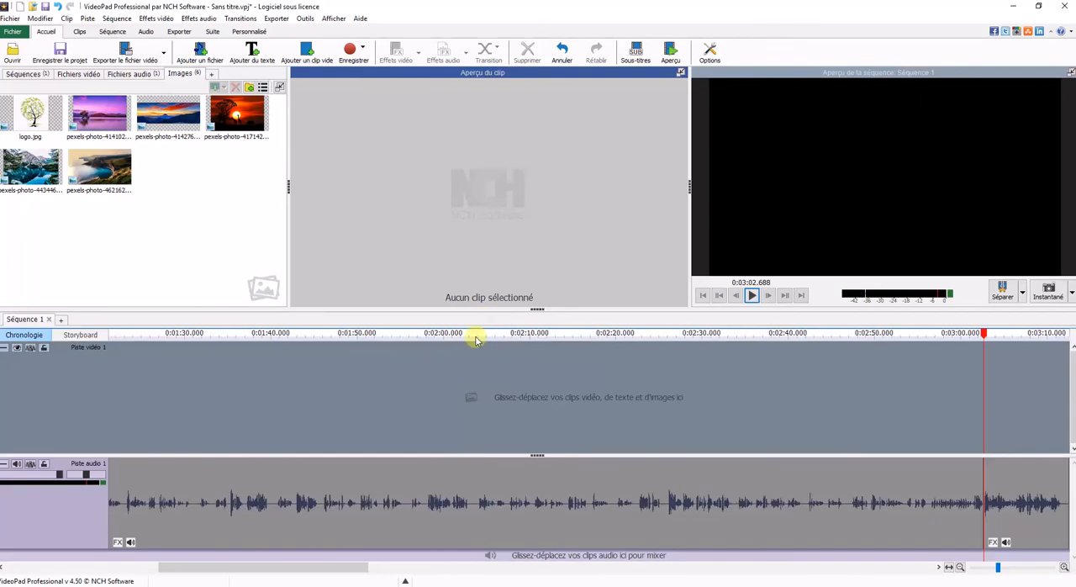
pyautogui.scroll(2, 1049, 513)
pyautogui.click(1052, 492)
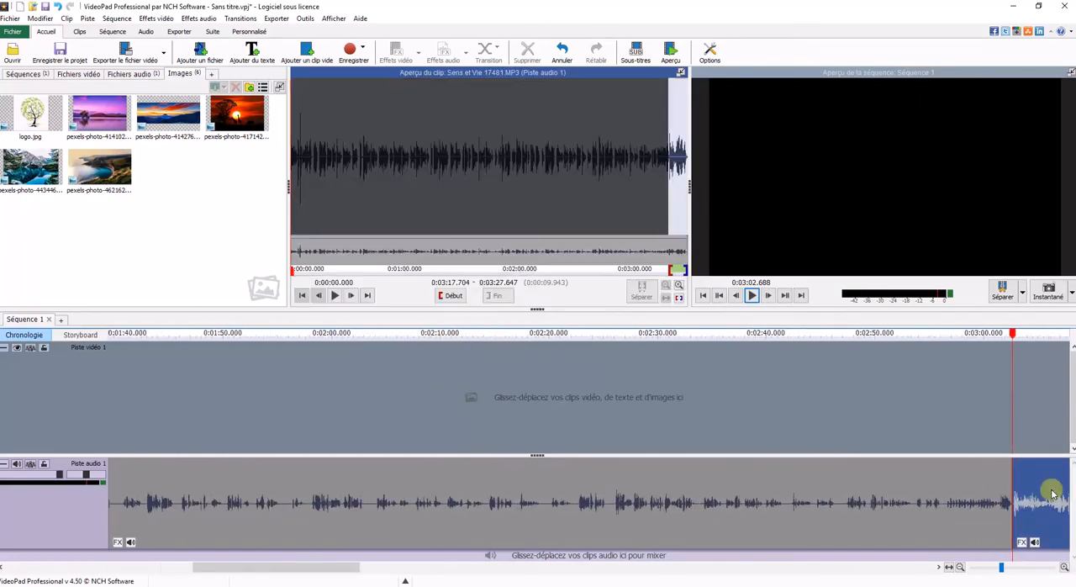
pyautogui.press('Delete')
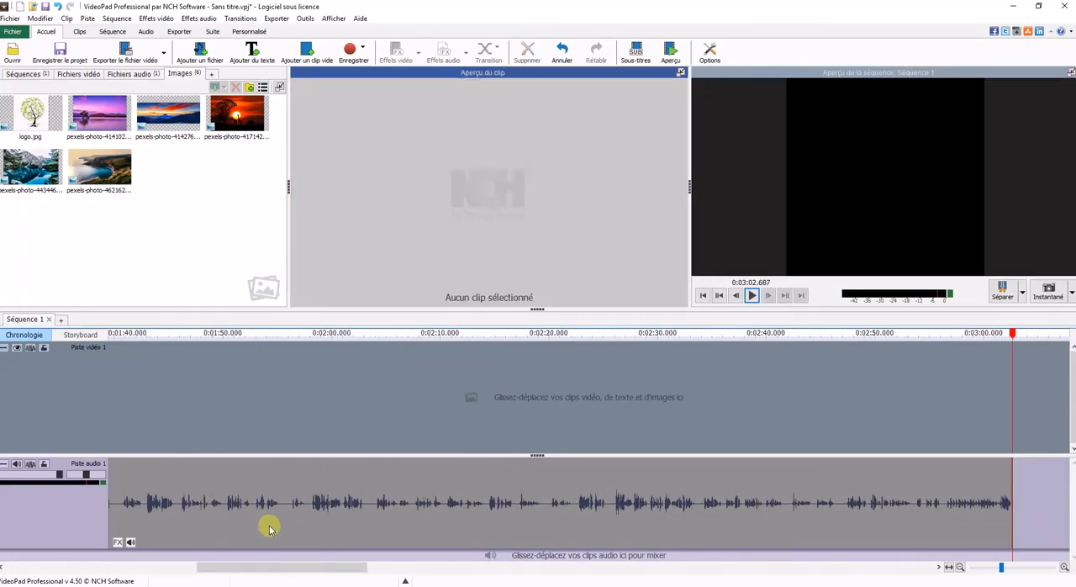
# Step: Examine the full length of the trimmed audio track and move the playhead to about 23.5 seconds
pyautogui.moveTo(276, 568); pyautogui.dragTo(108, 575)
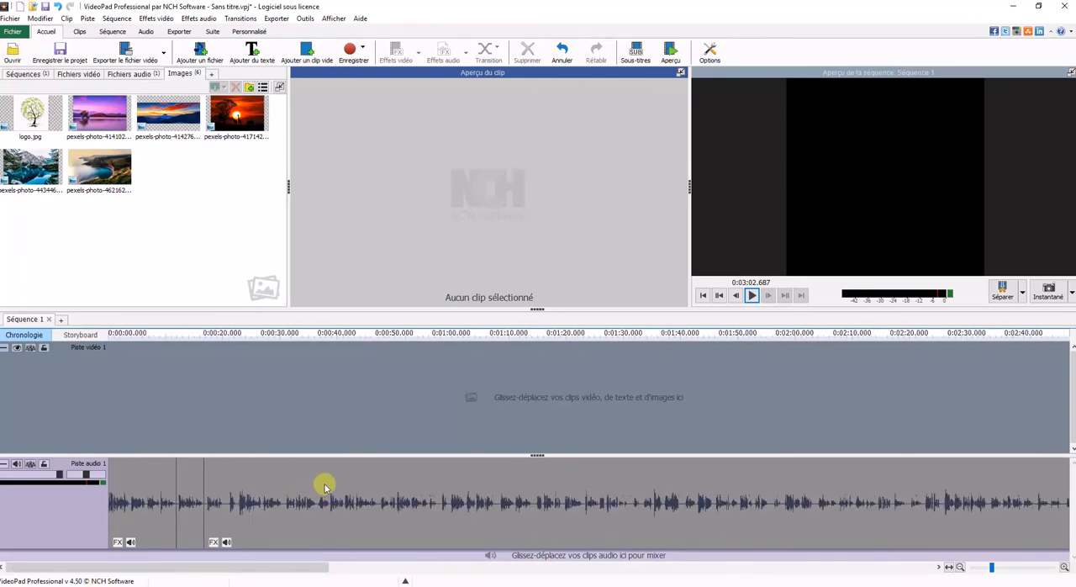
pyautogui.scroll(-3, 319, 493)
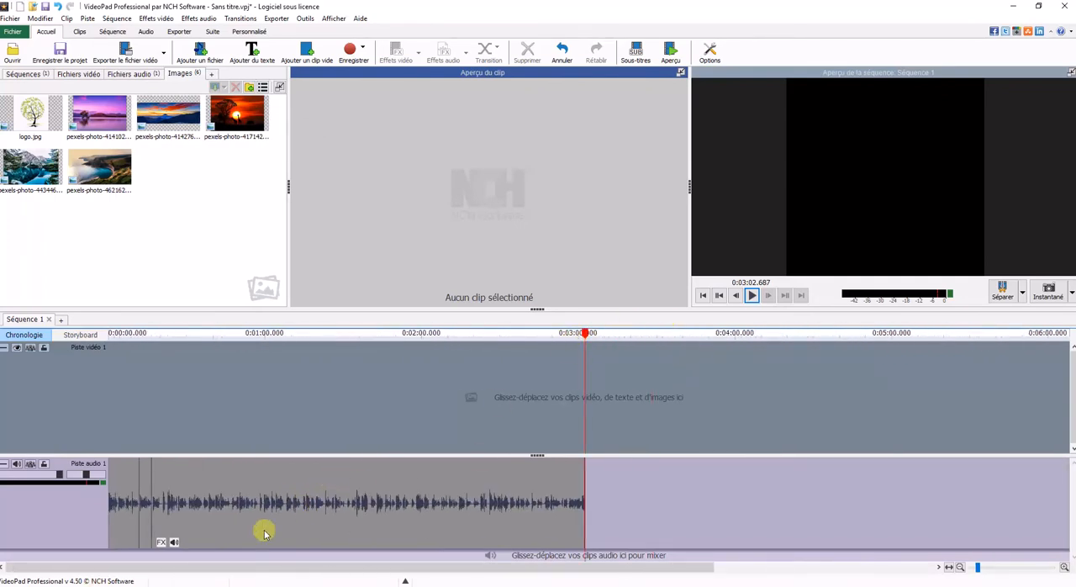
pyautogui.moveTo(200, 560); pyautogui.dragTo(160, 572)
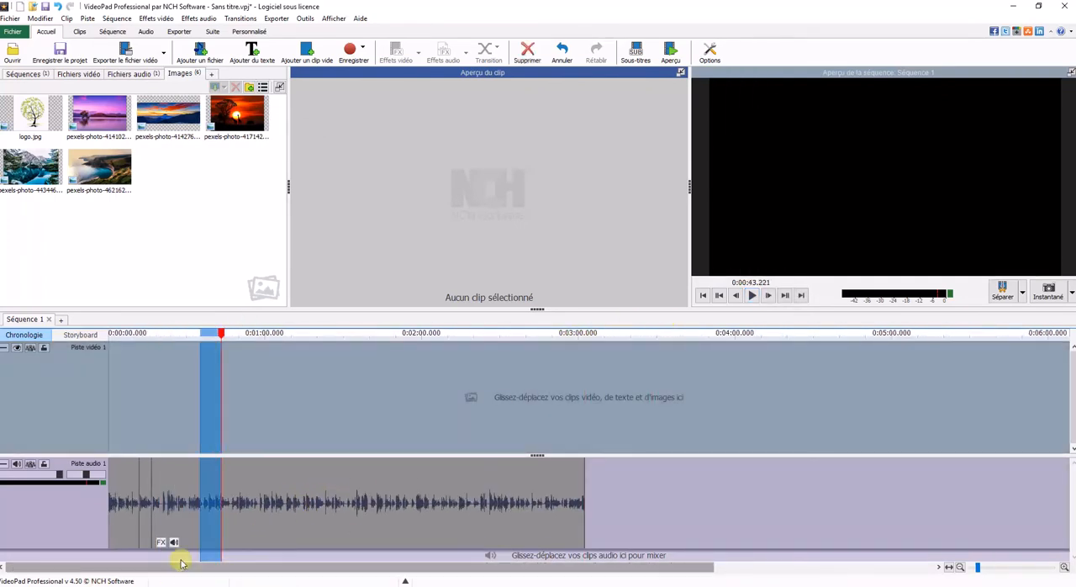
pyautogui.click(546, 431)
pyautogui.click(137, 347)
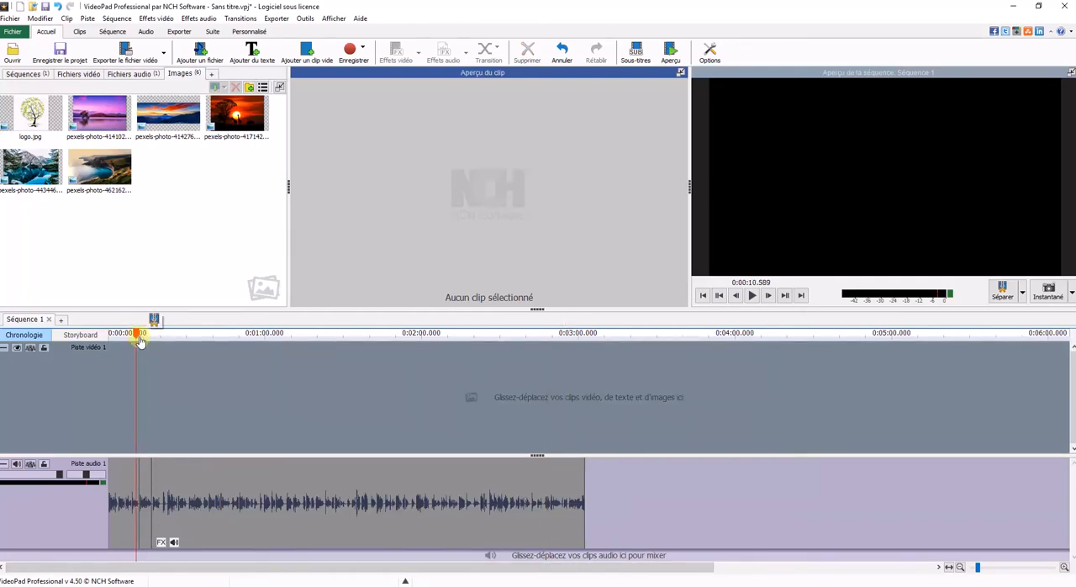
pyautogui.moveTo(137, 336); pyautogui.dragTo(168, 336)
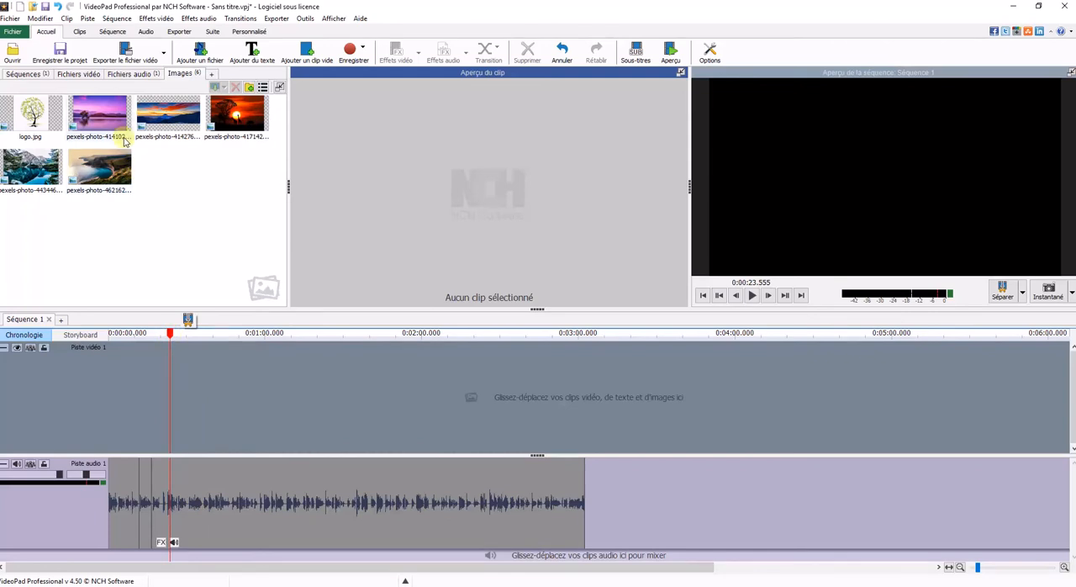
# Step: Place pexels-photo-414102.jpeg at the start of video track 1 and extend its duration to about 30.5 seconds
pyautogui.moveTo(117, 111); pyautogui.dragTo(117, 407)
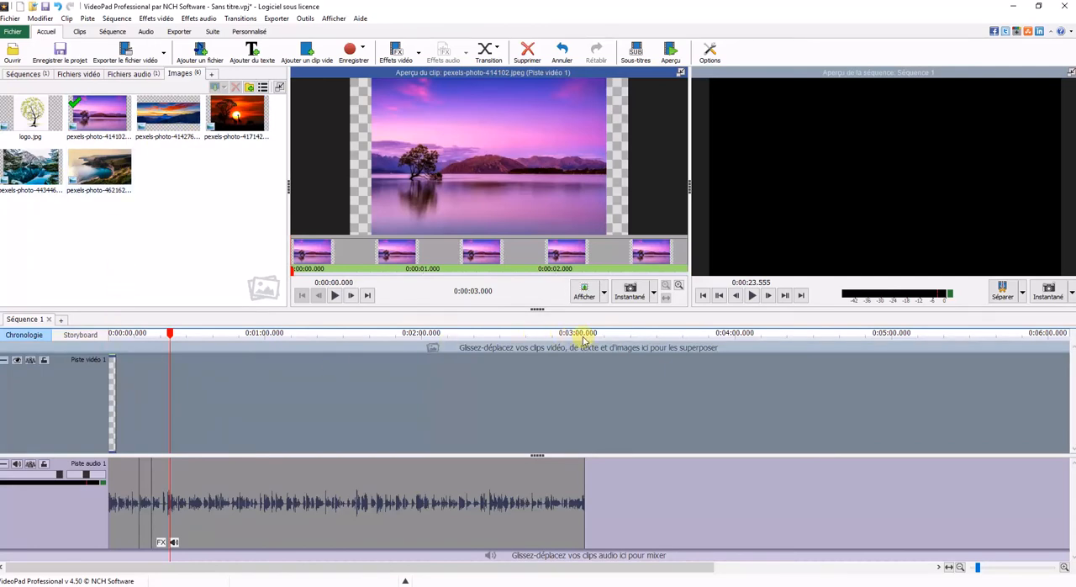
pyautogui.moveTo(115, 399); pyautogui.dragTo(190, 403)
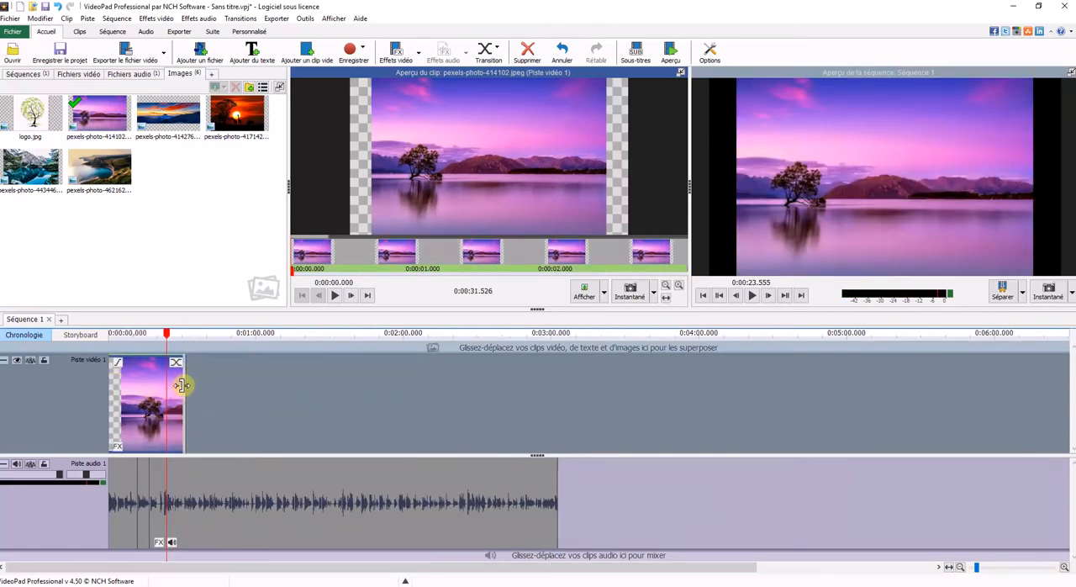
pyautogui.moveTo(186, 397); pyautogui.dragTo(182, 396)
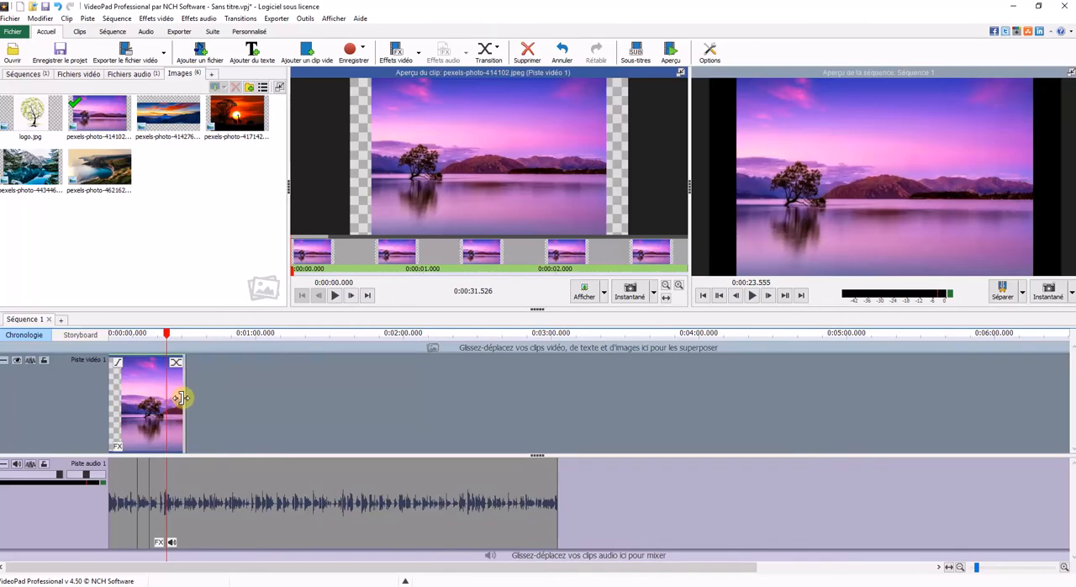
pyautogui.scroll(5, 181, 397)
pyautogui.moveTo(201, 395); pyautogui.dragTo(190, 416)
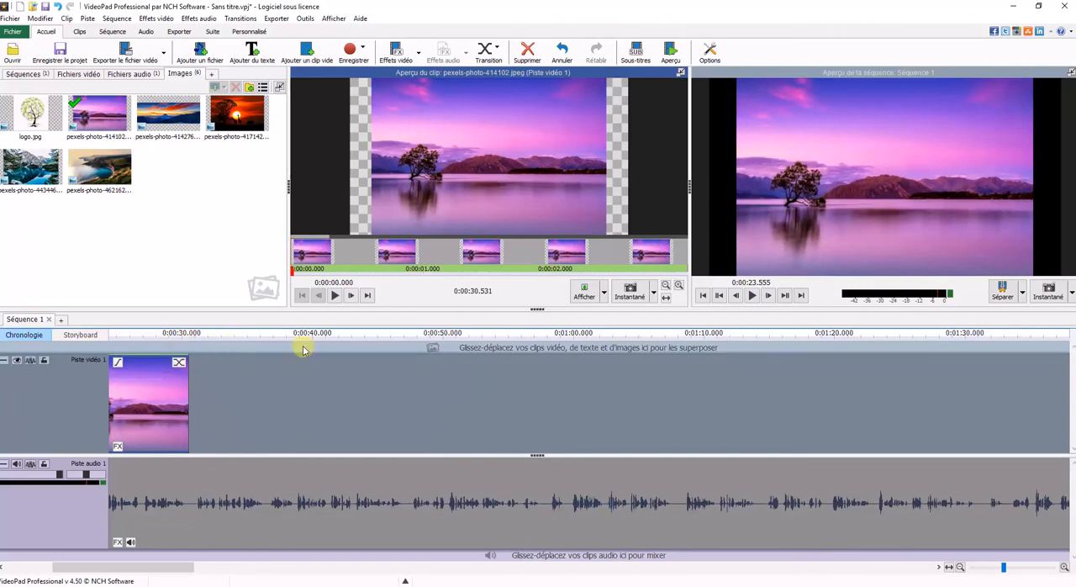
# Step: Place pexels-photo-414276.jpeg and pexels-photo-417142.jpeg after the first image on video track 1, stretching the former to about 42.8 seconds
pyautogui.scroll(-3, 254, 375)
pyautogui.moveTo(203, 571); pyautogui.dragTo(178, 571)
pyautogui.moveTo(177, 109); pyautogui.dragTo(605, 396)
pyautogui.moveTo(251, 143); pyautogui.dragTo(880, 401)
# Step: Add pexels-photo-443446.jpeg and pexels-photo-462162.jpeg after the sunset image, extending both, with the last one lasting about 29.9 seconds
pyautogui.moveTo(31, 172); pyautogui.dragTo(619, 405)
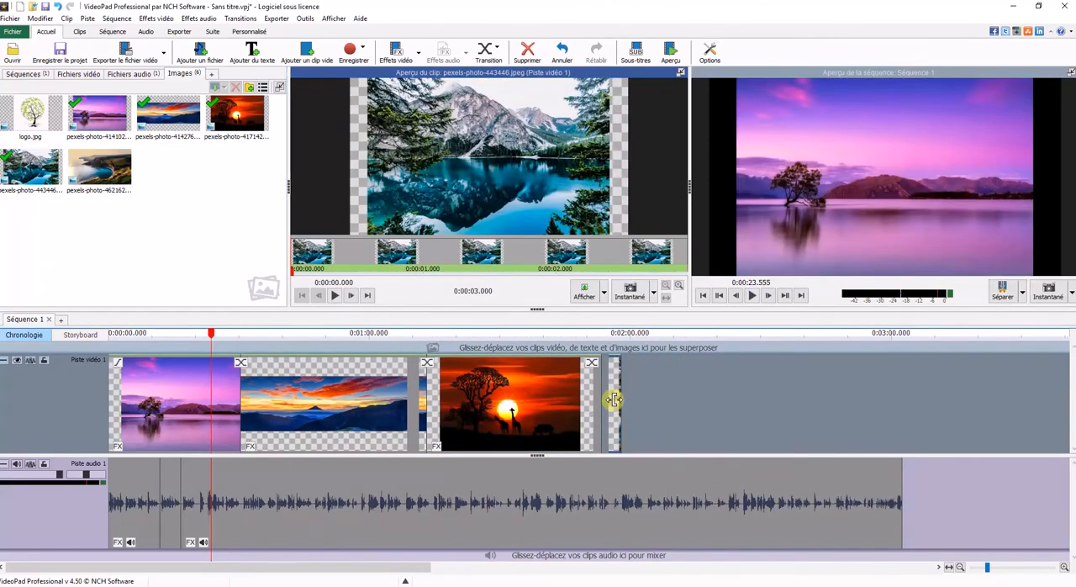
pyautogui.scroll(3, 617, 416)
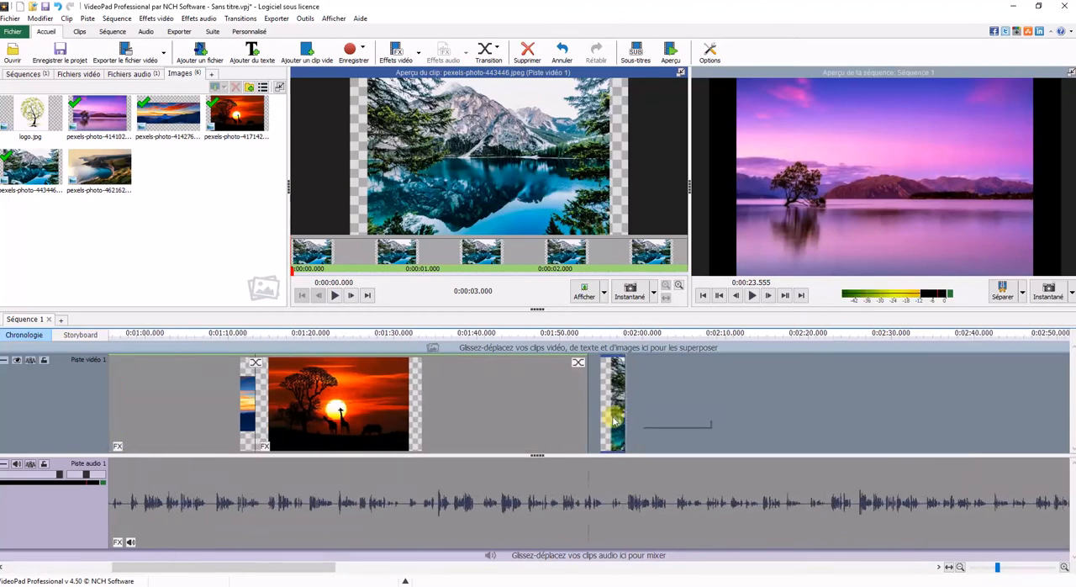
pyautogui.moveTo(618, 410); pyautogui.dragTo(868, 409)
pyautogui.moveTo(134, 166)
pyautogui.mouseDown()
pyautogui.moveTo(900, 392)
pyautogui.moveTo(874, 408)
pyautogui.moveTo(1064, 392)
pyautogui.moveTo(1025, 414)
pyautogui.moveTo(990, 406)
pyautogui.moveTo(1027, 403)
pyautogui.moveTo(1009, 410)
pyautogui.mouseUp()
# Step: Play back the assembled image sequence with its audio from about 23.5 seconds
pyautogui.scroll(-6, 1026, 414)
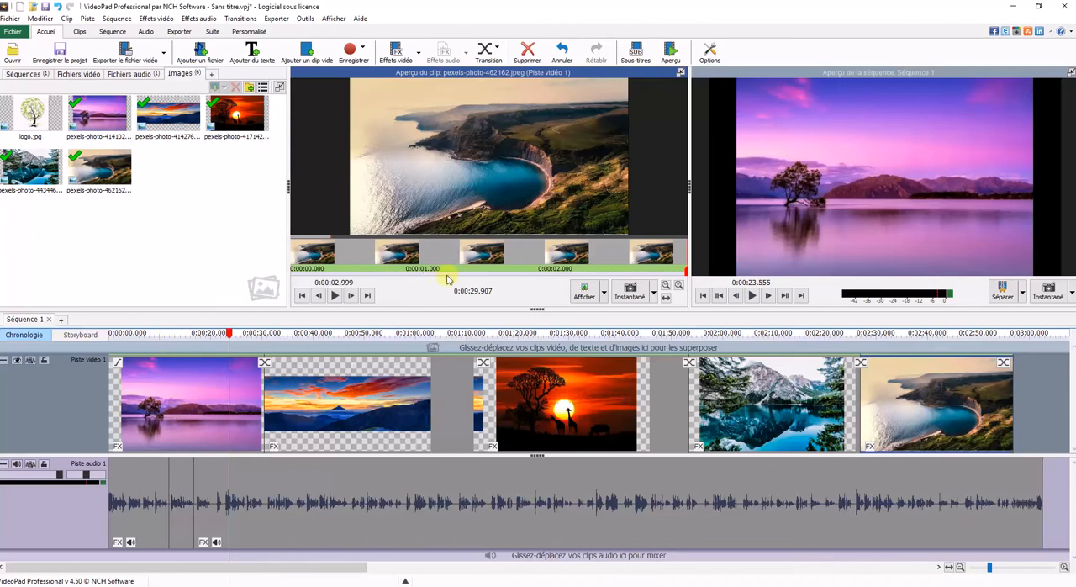
pyautogui.click(751, 295)
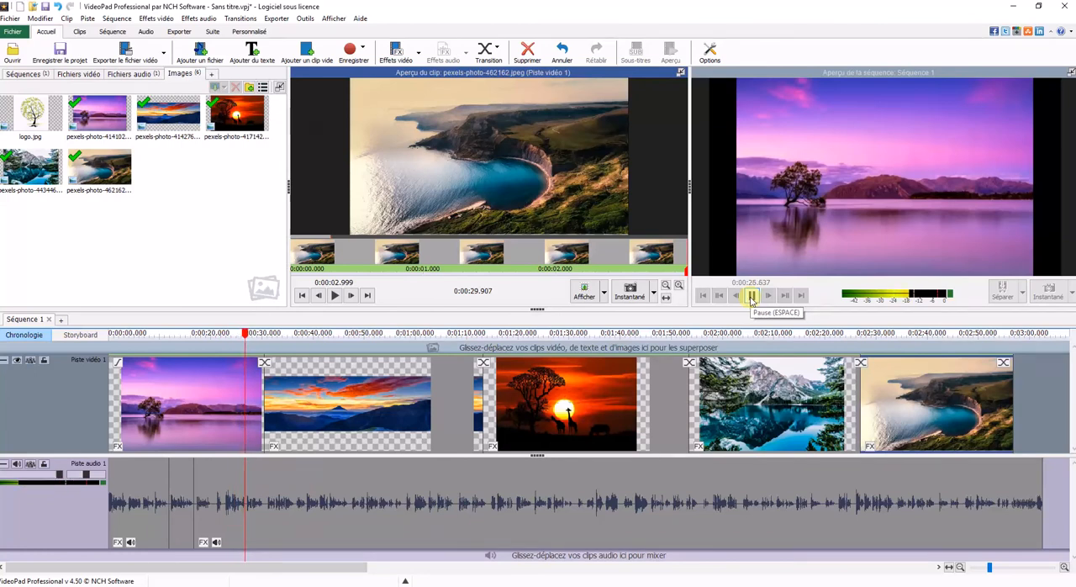
pyautogui.click(751, 295)
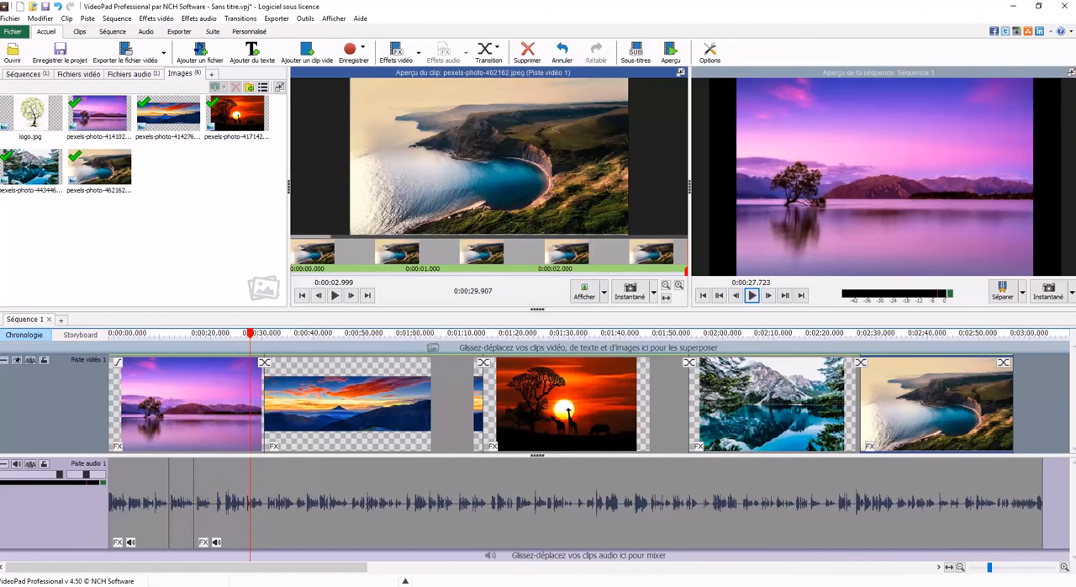
# Step: Switch to the YouTube channel page in the browser, watch how images move in the LE PARDON video, and return to VideoPad
pyautogui.click(398, 563)
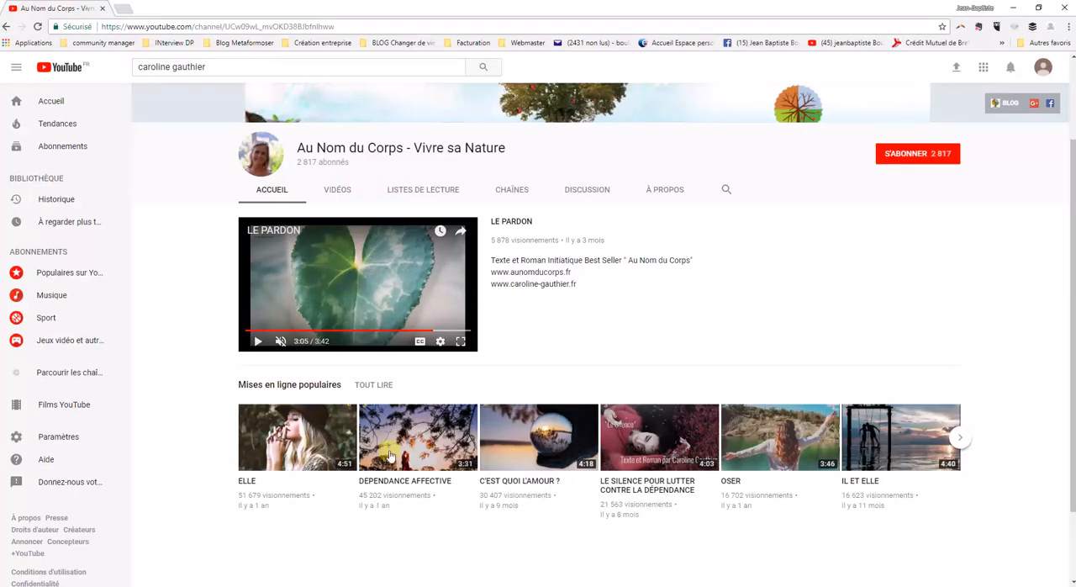
pyautogui.click(259, 340)
pyautogui.click(258, 341)
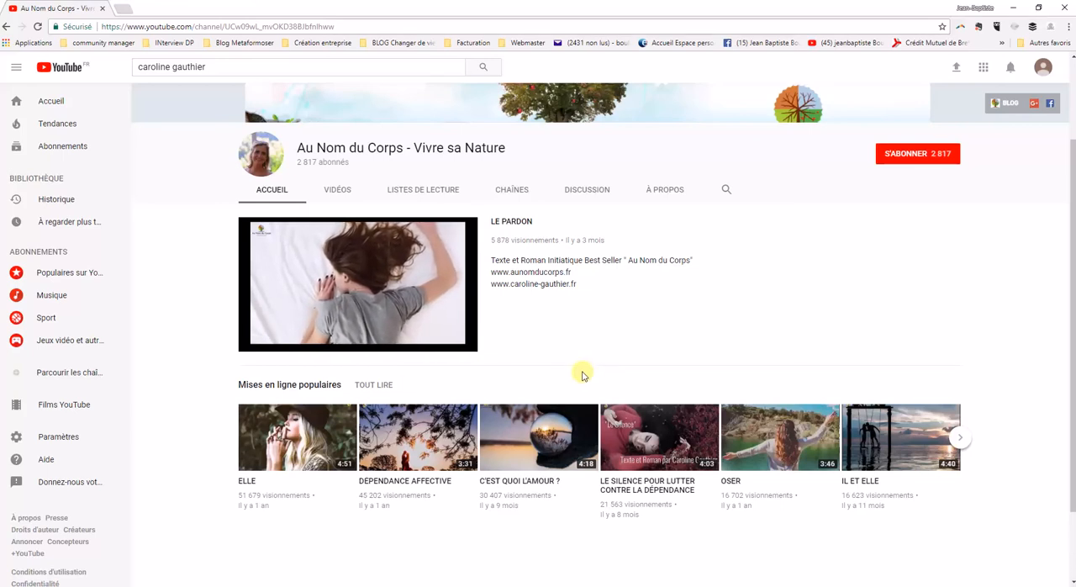
pyautogui.click(258, 341)
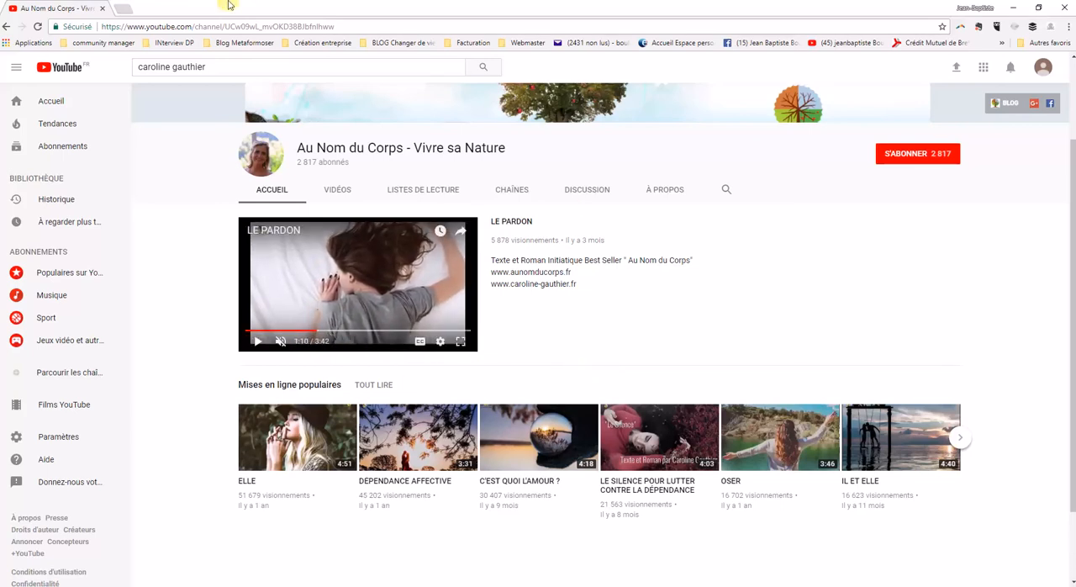
pyautogui.click(1017, 12)
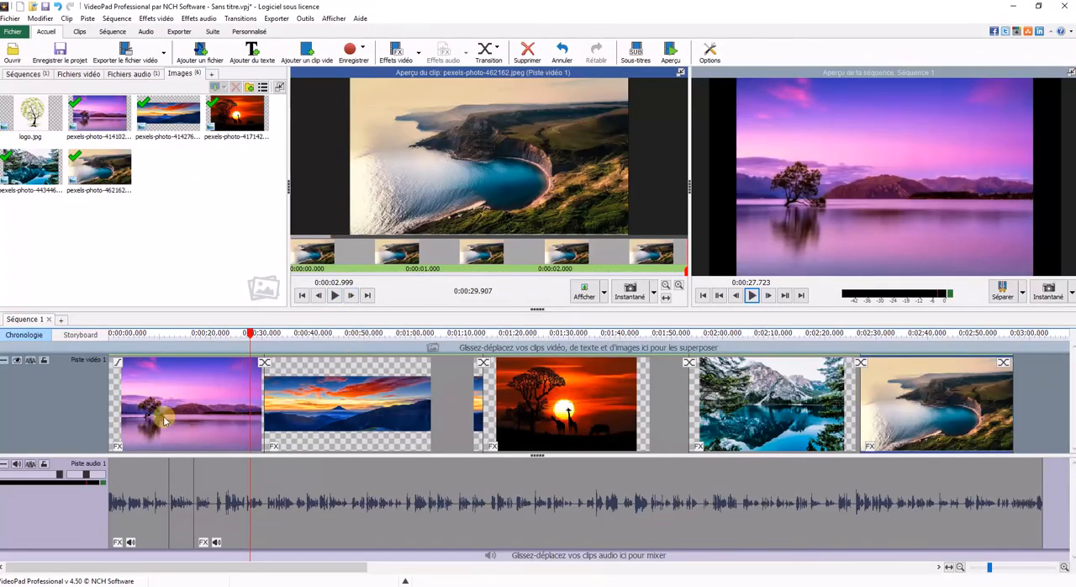
# Step: Try a Panoramique et zoom effect on pexels-photo-414102.jpeg with its Début frame shrunk and positioned around the tree
pyautogui.click(118, 447)
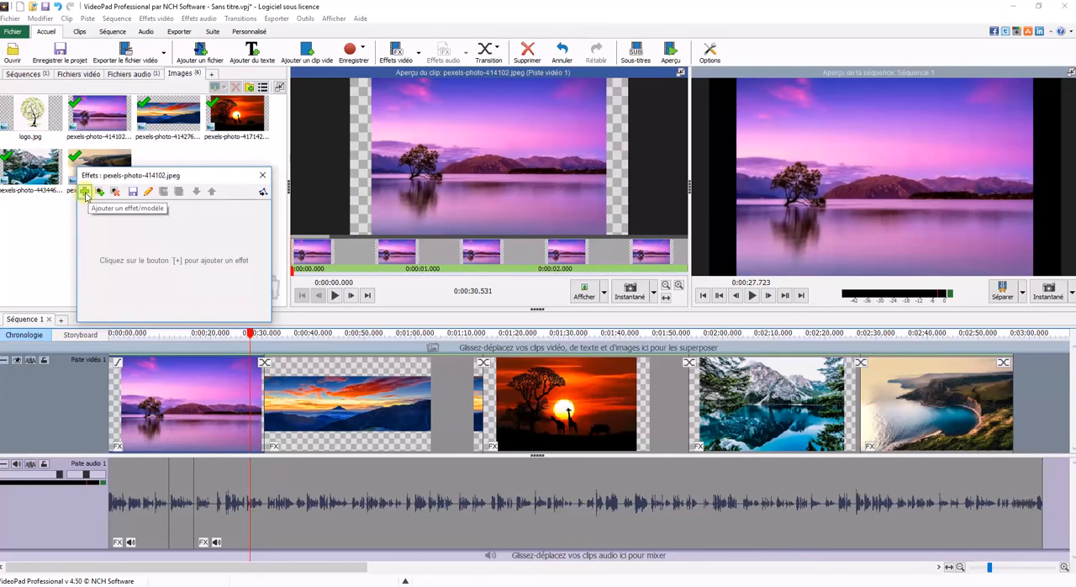
pyautogui.click(84, 192)
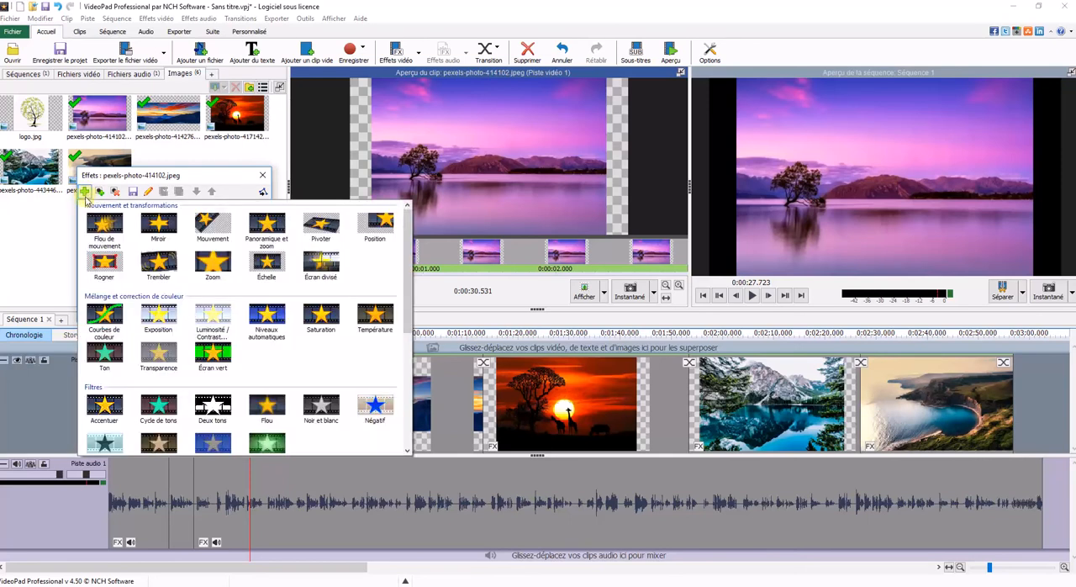
pyautogui.click(267, 223)
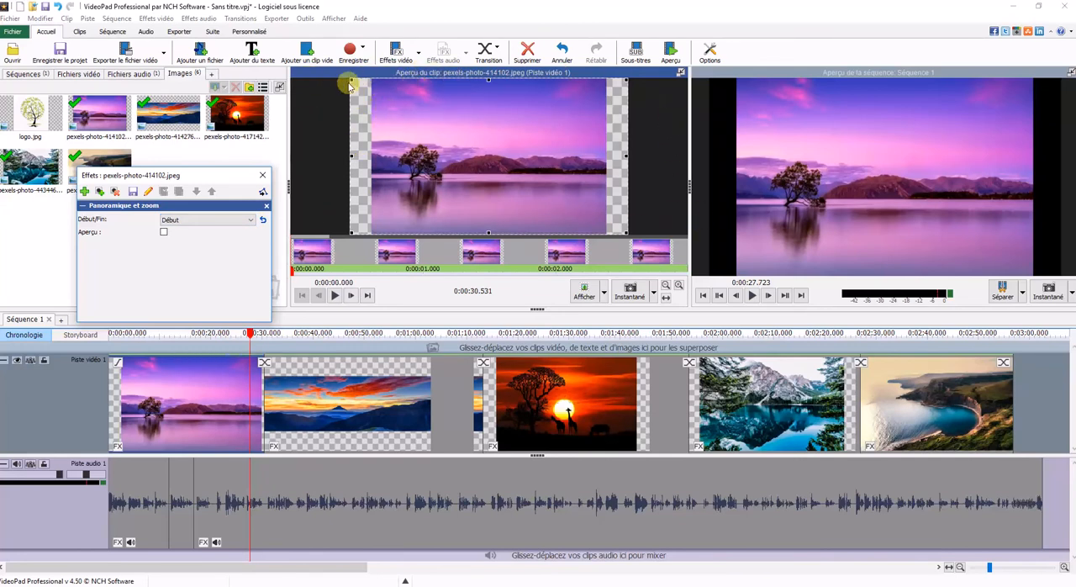
pyautogui.moveTo(354, 80)
pyautogui.mouseDown()
pyautogui.moveTo(373, 101)
pyautogui.moveTo(333, 78)
pyautogui.mouseUp()
pyautogui.click(250, 220)
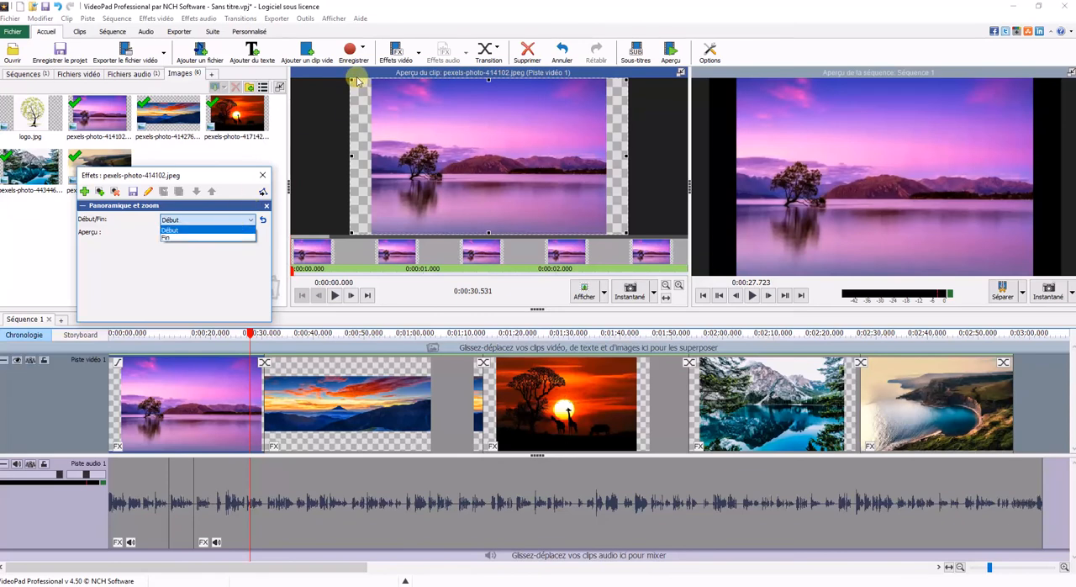
pyautogui.click(555, 105)
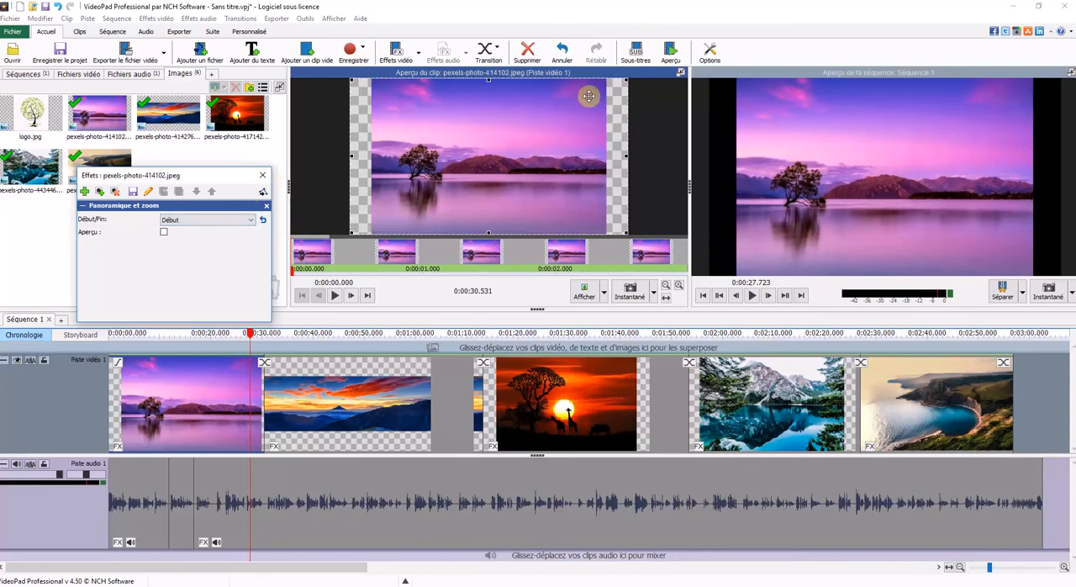
pyautogui.moveTo(626, 231); pyautogui.dragTo(450, 142)
pyautogui.moveTo(414, 110); pyautogui.dragTo(441, 168)
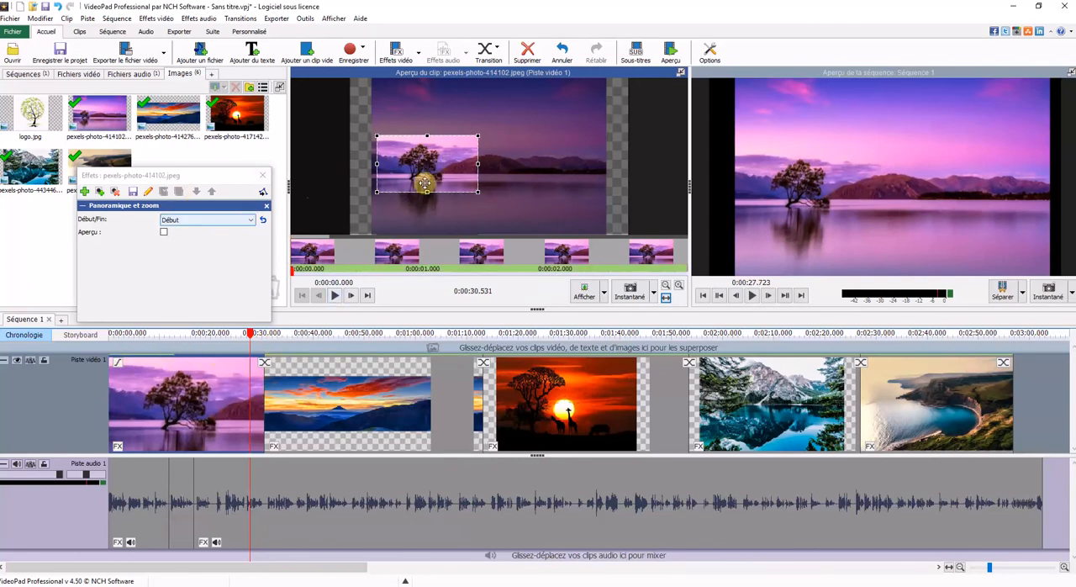
# Step: Set the effect's Fin frame to a small area around the tree as well
pyautogui.click(251, 223)
pyautogui.click(233, 238)
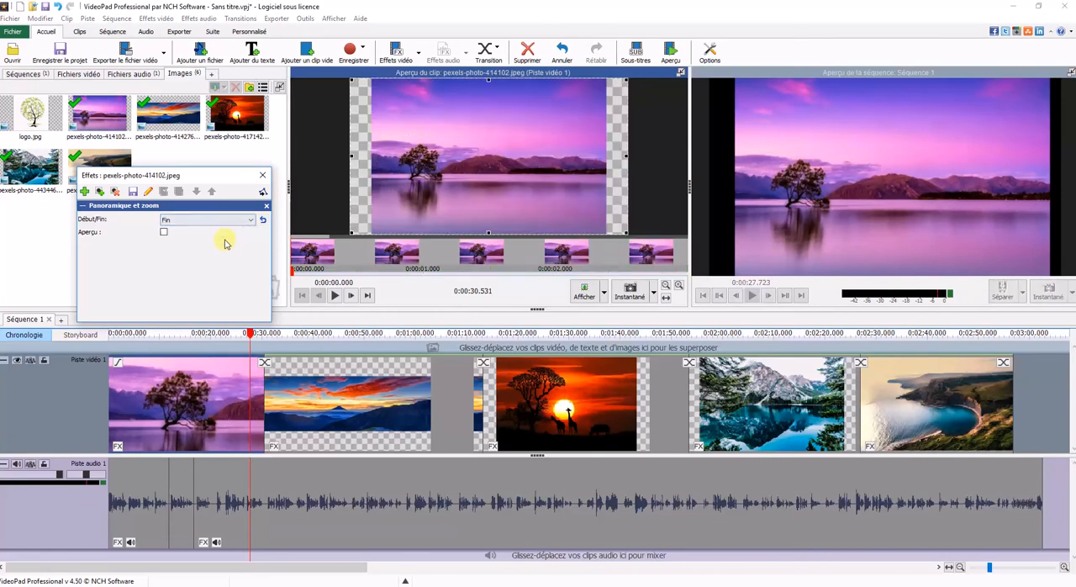
pyautogui.moveTo(626, 233); pyautogui.dragTo(442, 165)
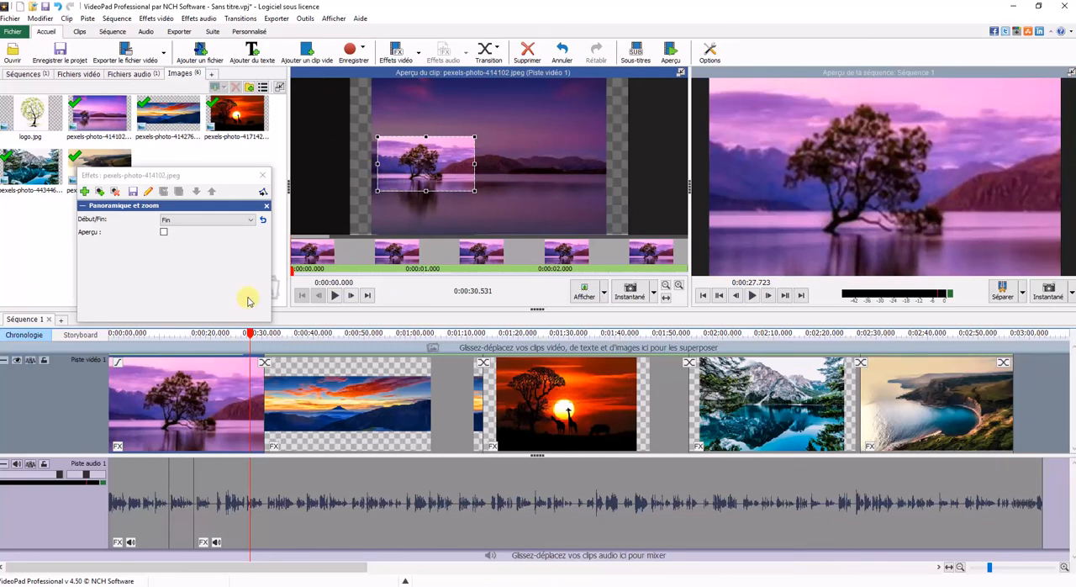
# Step: Preview the first image's zoom from about 13 seconds and remove its Panoramique et zoom effect
pyautogui.click(127, 343)
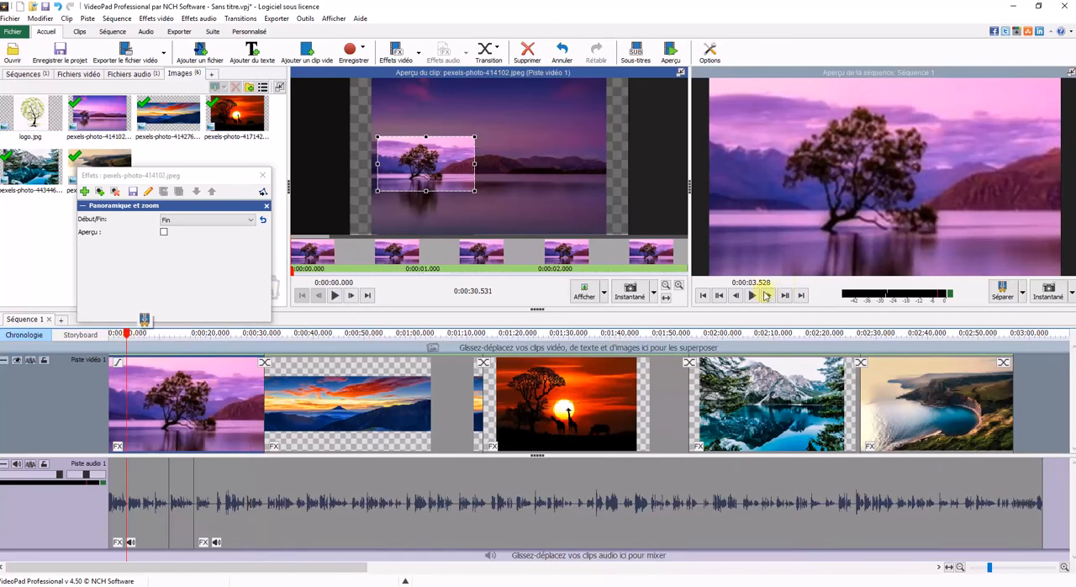
pyautogui.moveTo(140, 345); pyautogui.dragTo(199, 345)
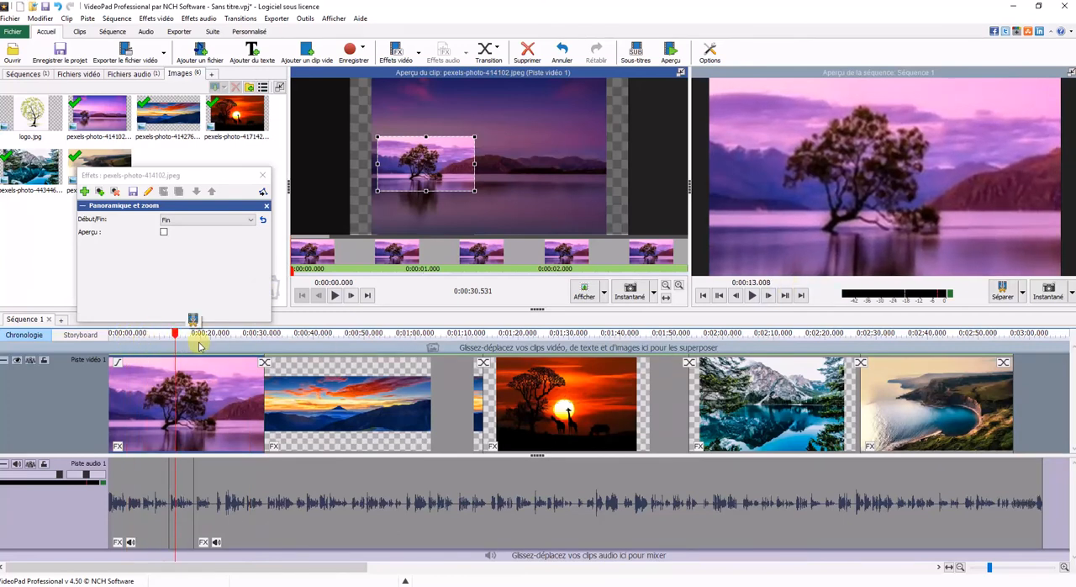
pyautogui.click(753, 295)
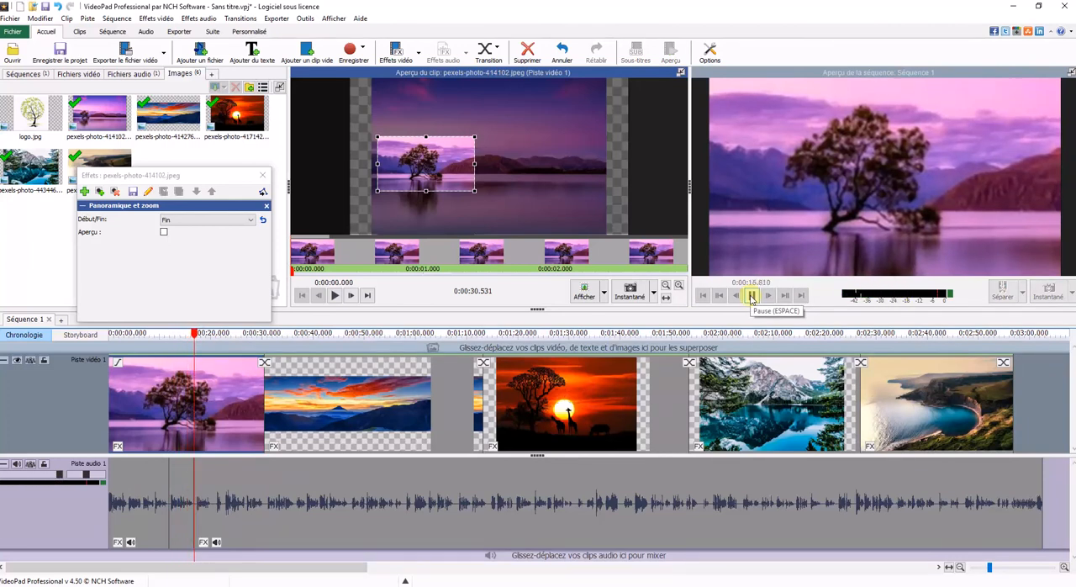
pyautogui.click(753, 296)
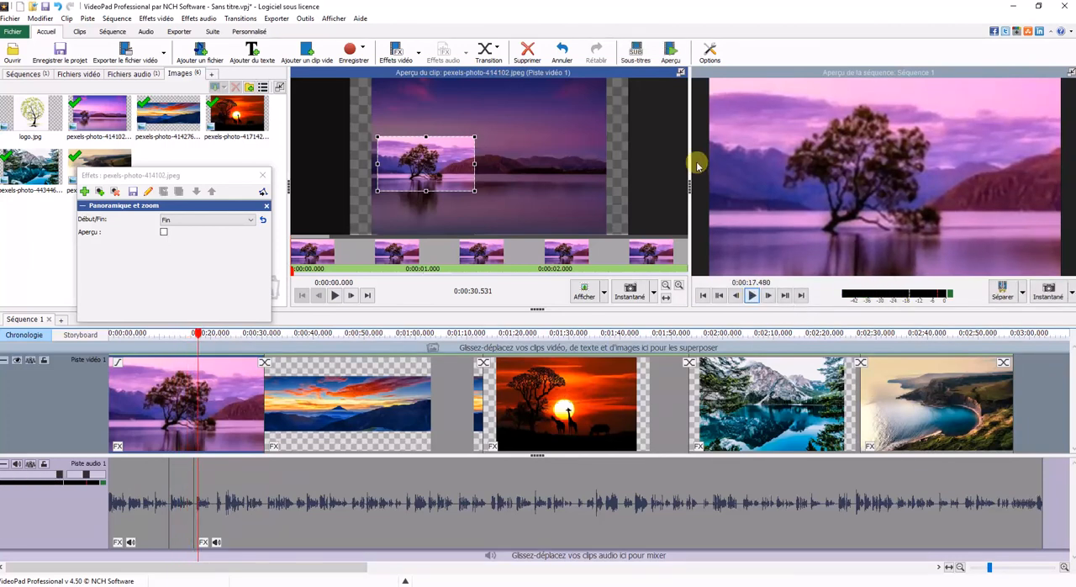
pyautogui.click(268, 208)
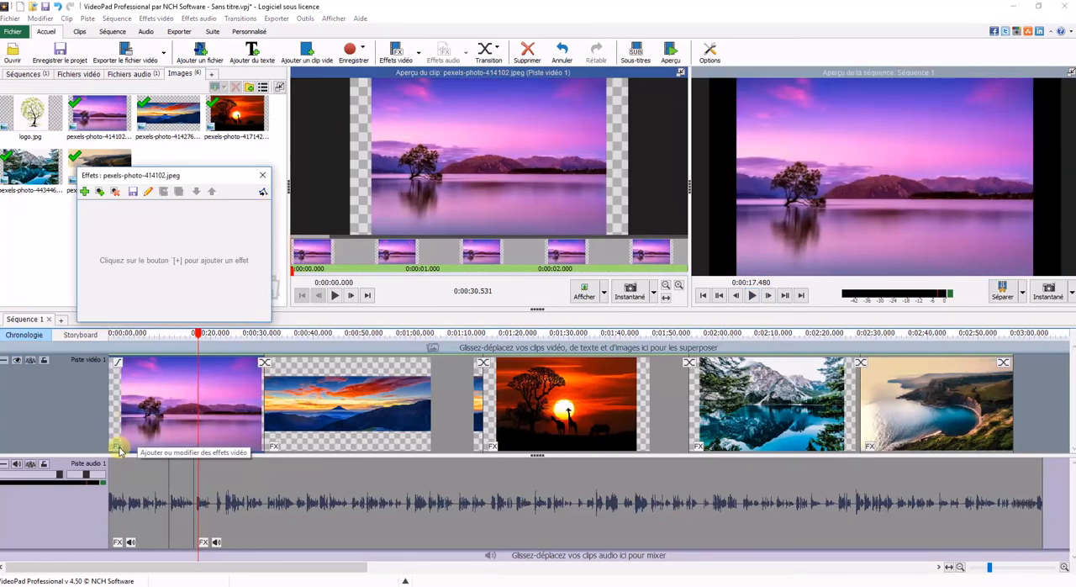
# Step: Apply Panoramique et zoom to pexels-photo-414102.jpeg again, framing only the Fin position tightly around the tree
pyautogui.click(85, 198)
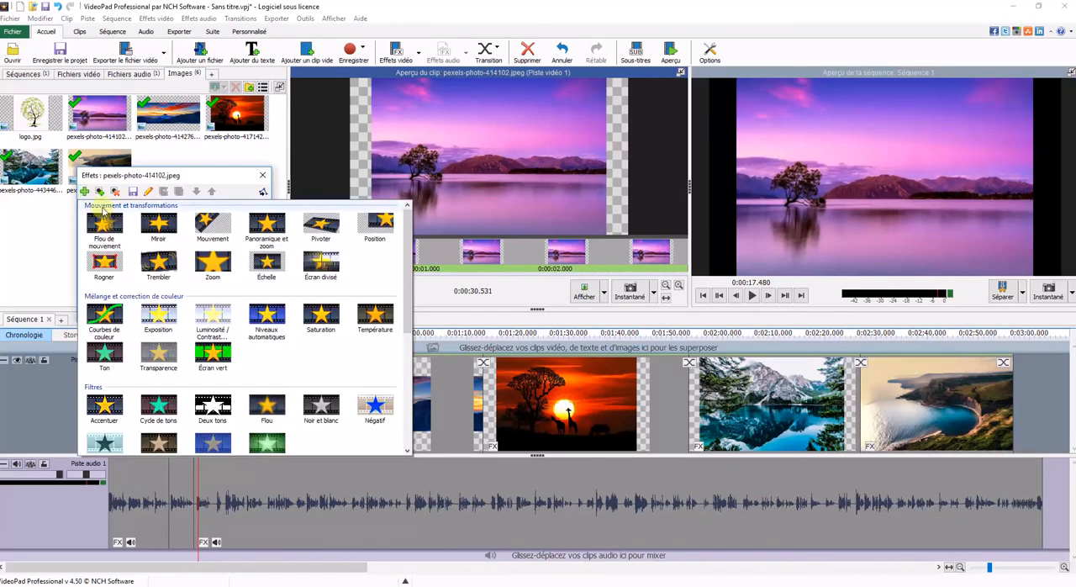
pyautogui.click(268, 230)
pyautogui.click(223, 221)
pyautogui.click(227, 236)
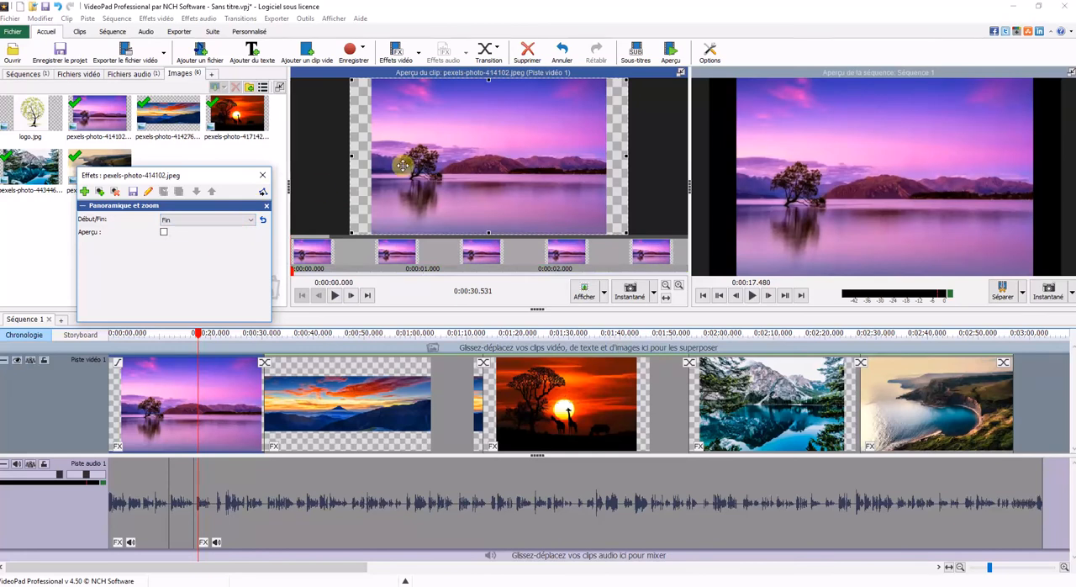
pyautogui.moveTo(354, 81); pyautogui.dragTo(416, 168)
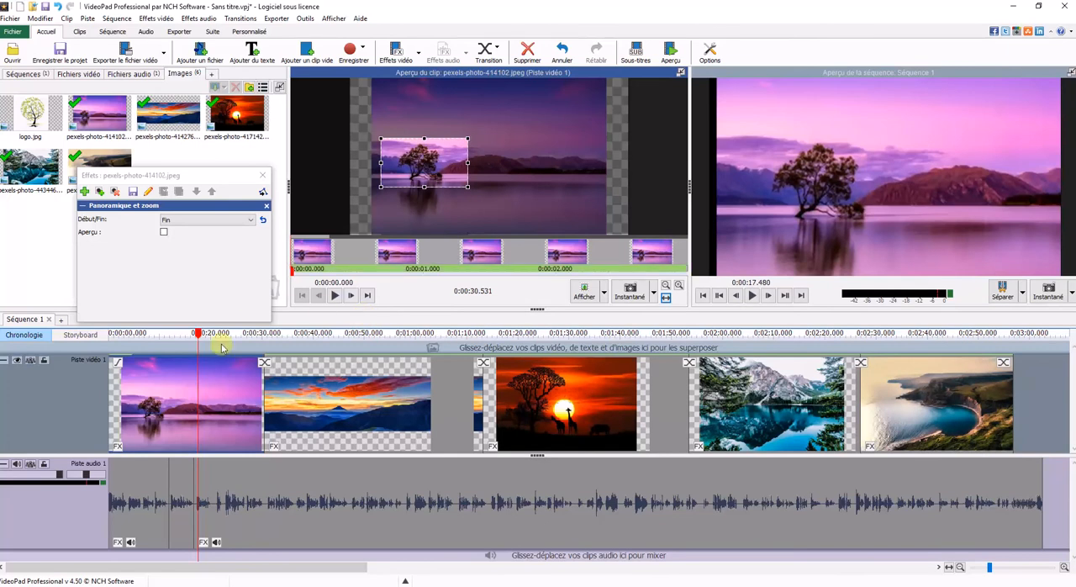
# Step: Play back the sequence from about 5.7 seconds to check the gradual zoom towards the tree
pyautogui.click(139, 338)
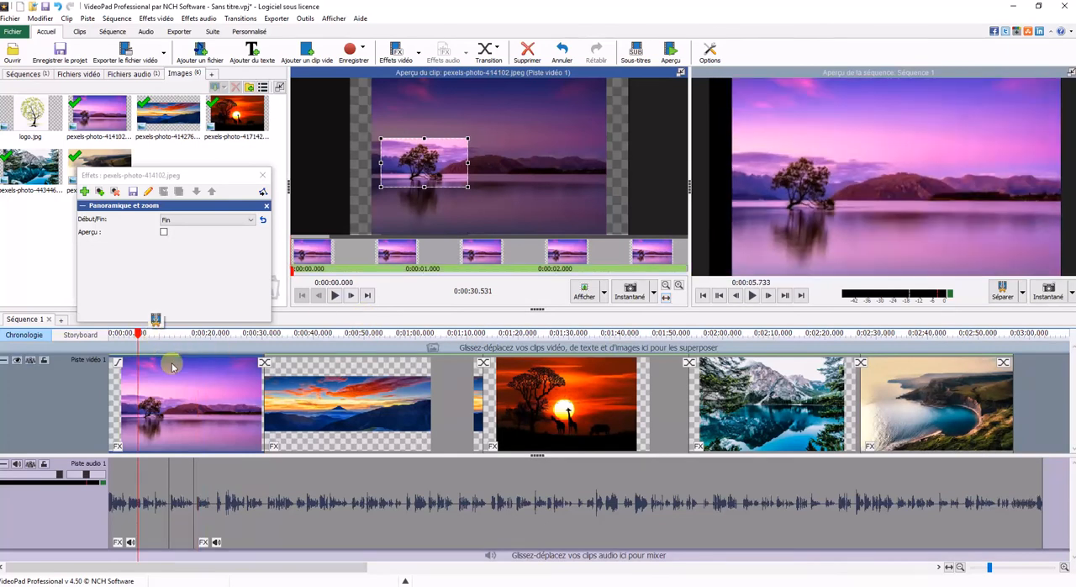
pyautogui.click(754, 298)
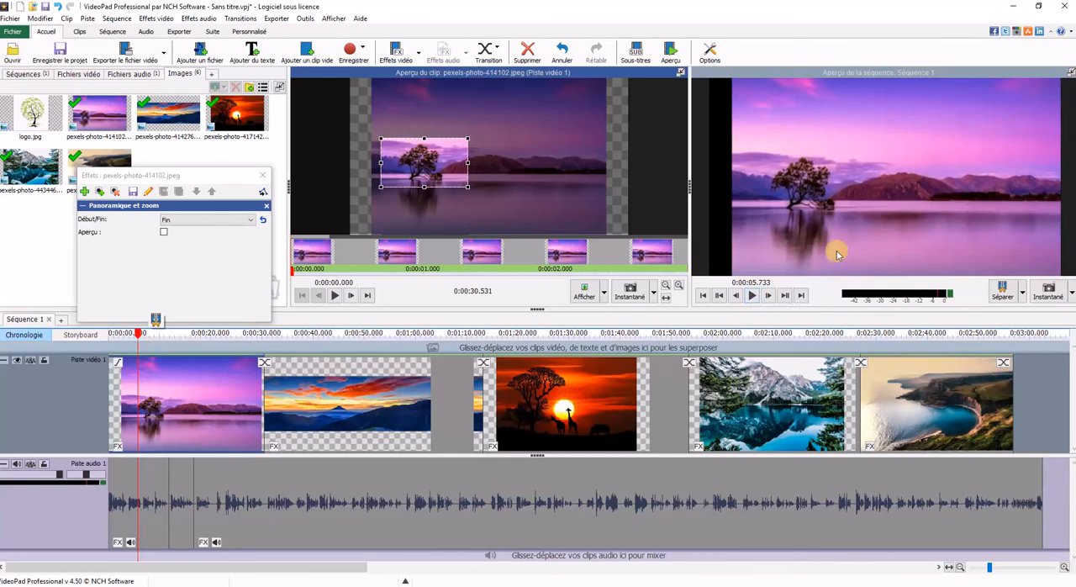
pyautogui.click(754, 298)
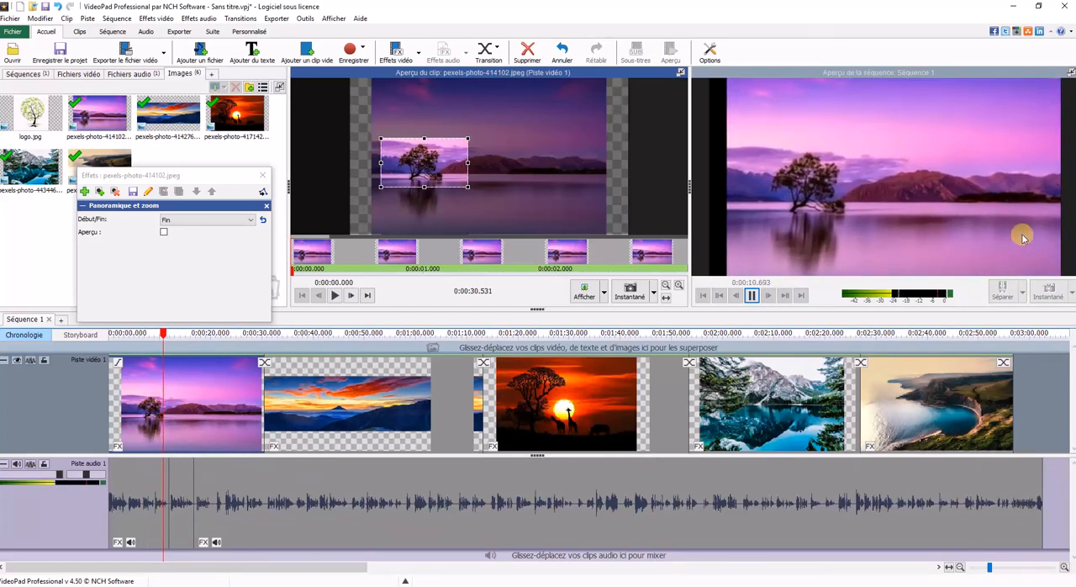
# Step: Mute audio track 1 and play the first image in the clip preview to about 17.7 seconds
pyautogui.click(17, 464)
pyautogui.click(333, 294)
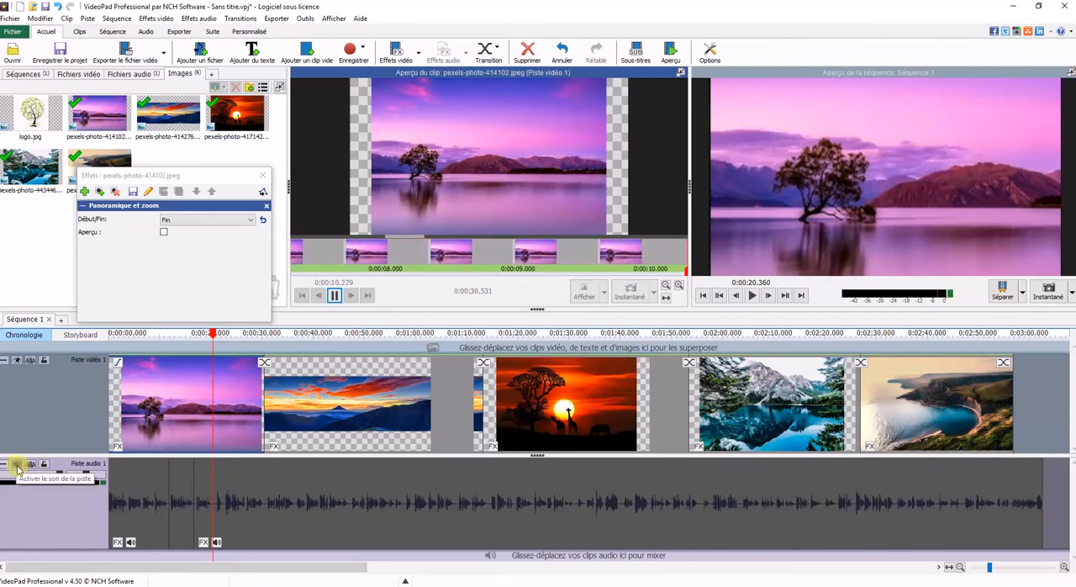
pyautogui.click(17, 467)
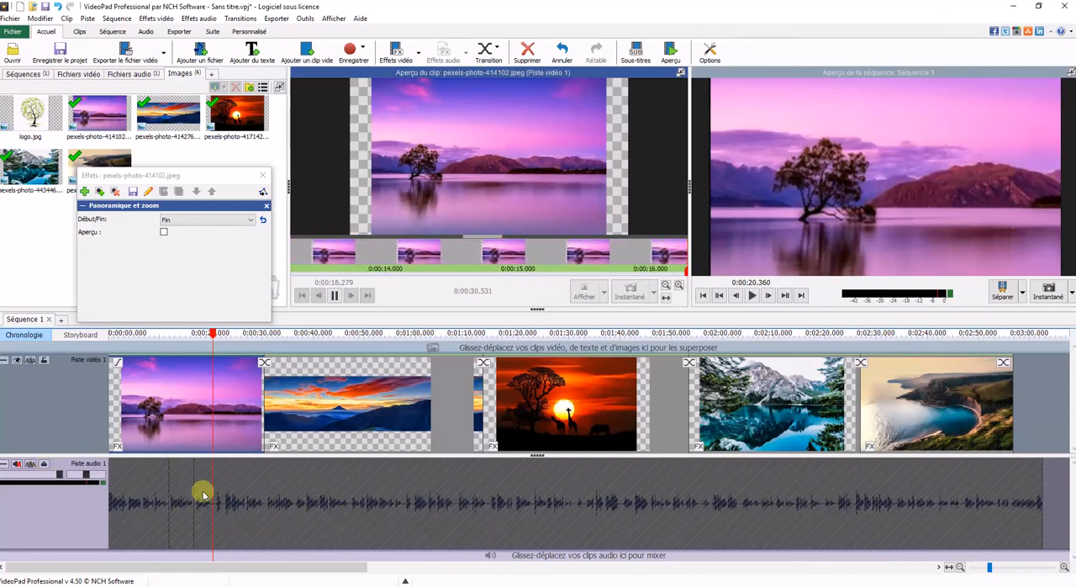
pyautogui.click(336, 299)
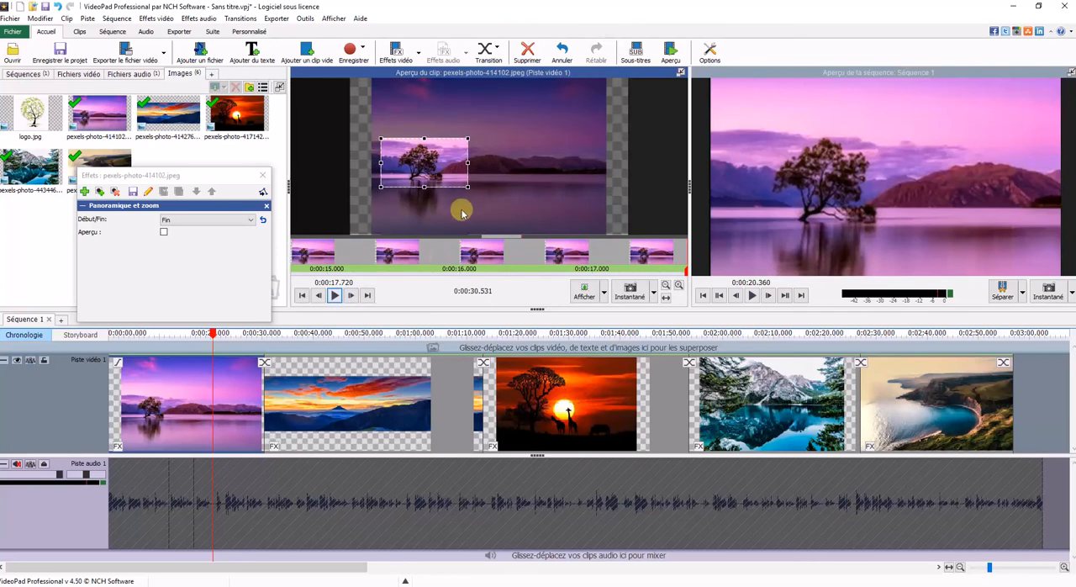
# Step: Apply Panoramique et zoom to pexels-photo-414276.jpeg on the timeline, framing only the Fin position tightly around the central mountain peak
pyautogui.click(354, 403)
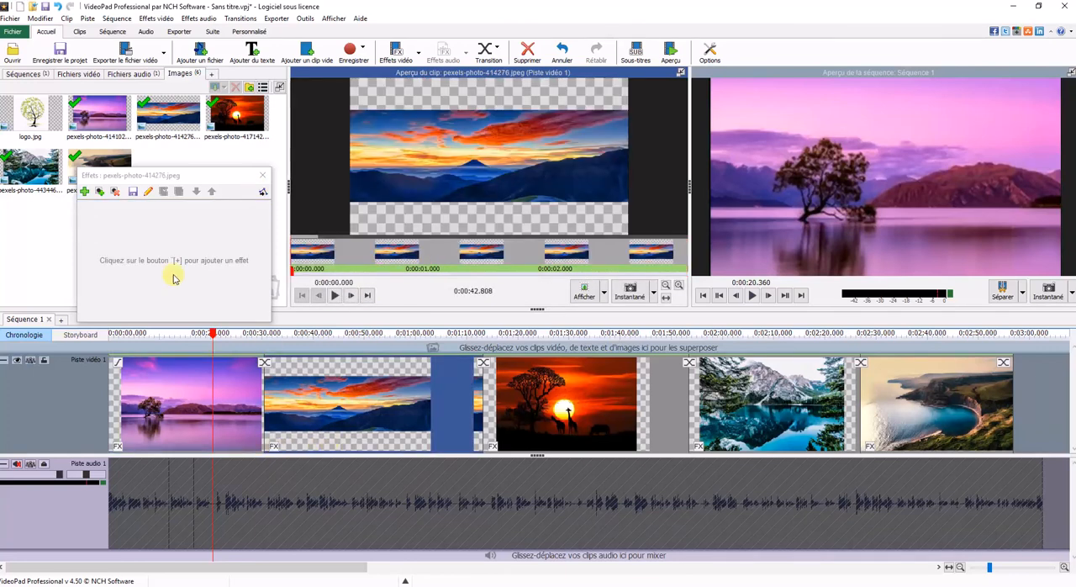
pyautogui.click(85, 192)
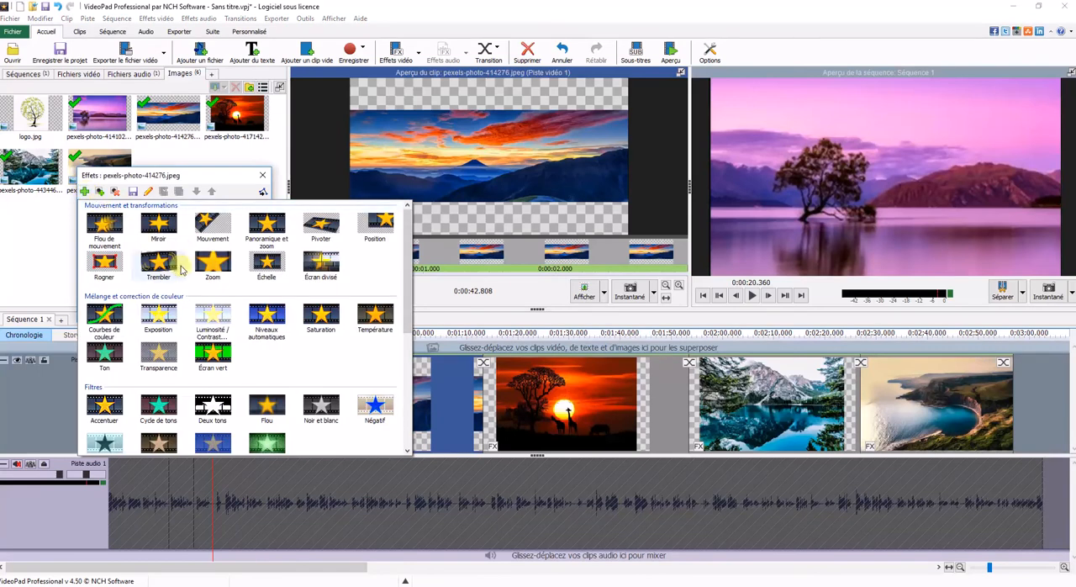
pyautogui.click(266, 223)
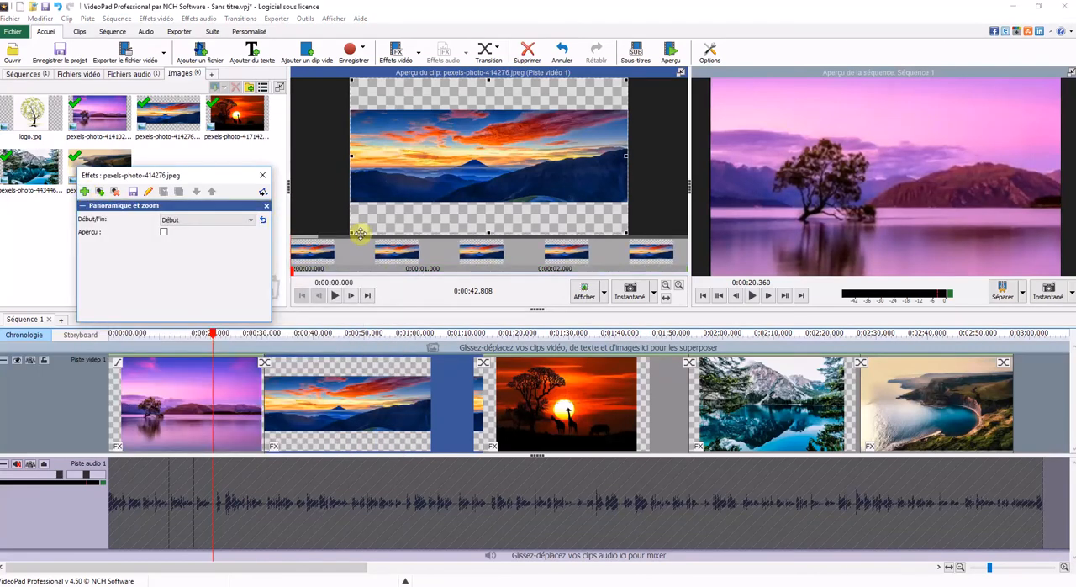
pyautogui.click(197, 220)
pyautogui.click(197, 234)
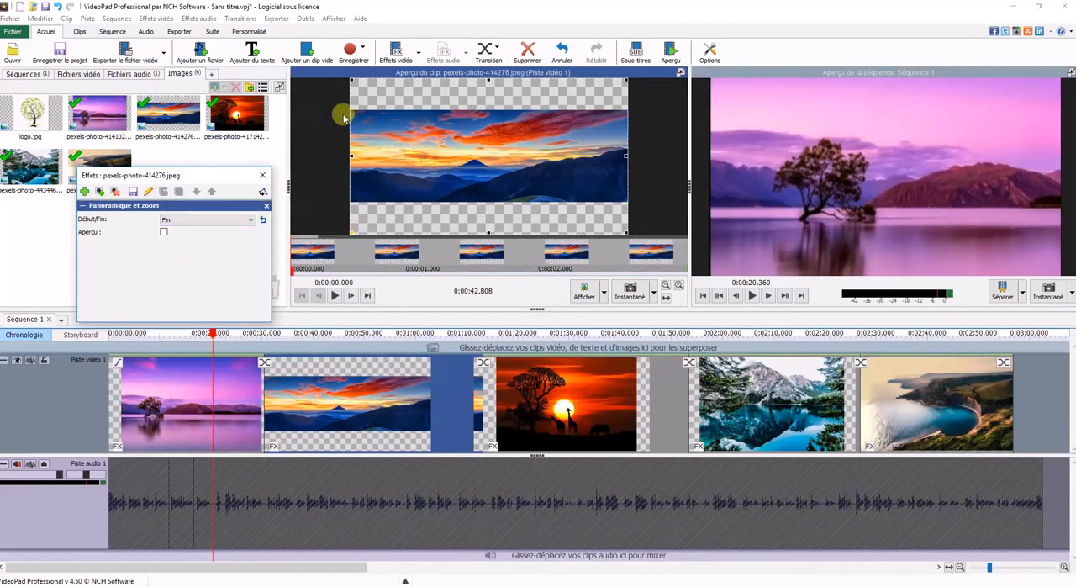
pyautogui.moveTo(353, 84); pyautogui.dragTo(521, 177)
pyautogui.moveTo(574, 200); pyautogui.dragTo(476, 161)
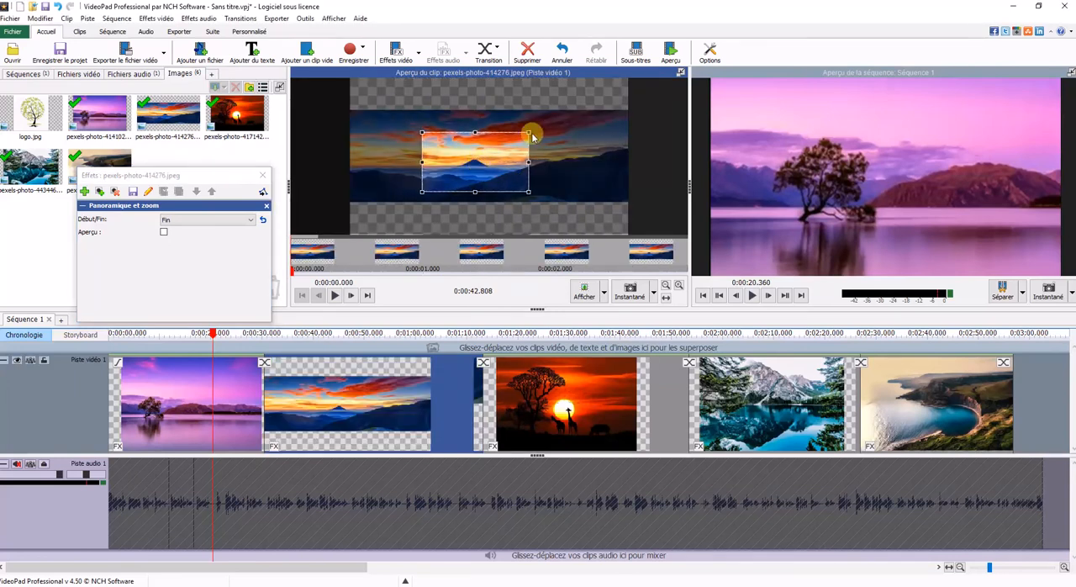
pyautogui.moveTo(529, 132); pyautogui.dragTo(482, 167)
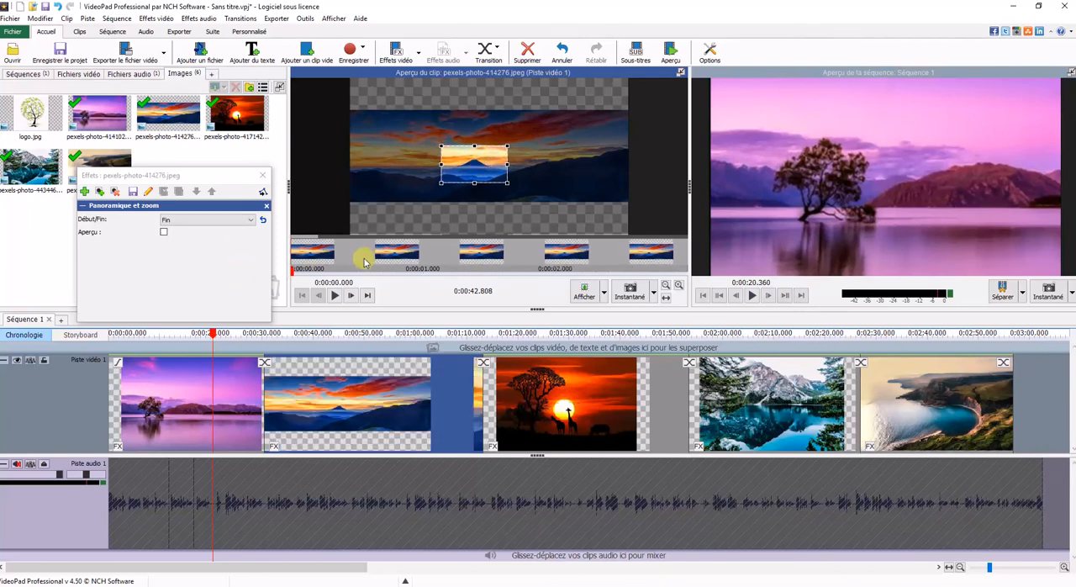
# Step: Apply Panoramique et zoom to pexels-photo-417142.jpeg, framing the Fin position tightly around the sun and the giraffe's head
pyautogui.click(496, 447)
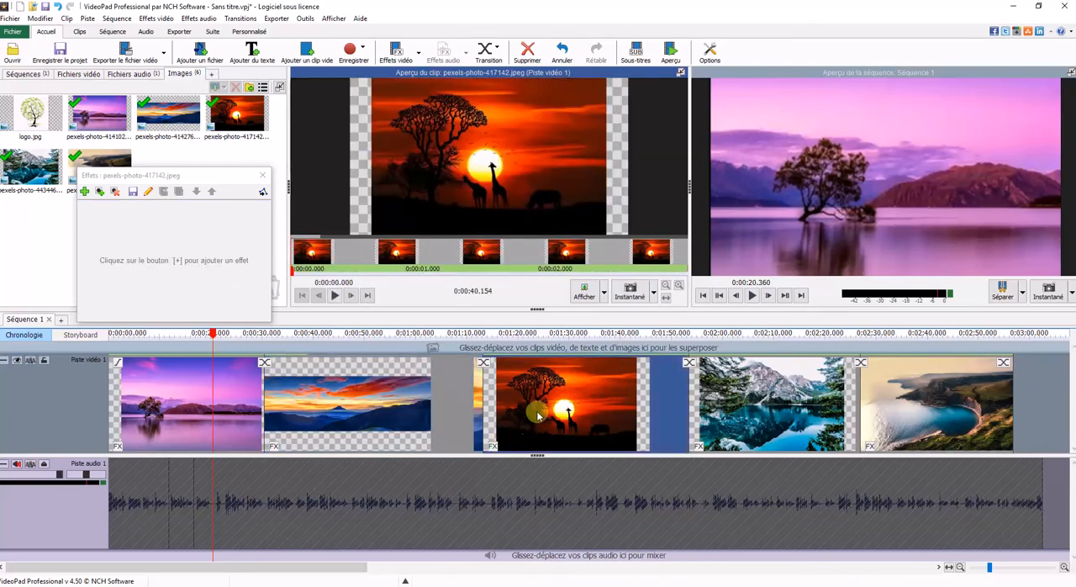
pyautogui.click(84, 192)
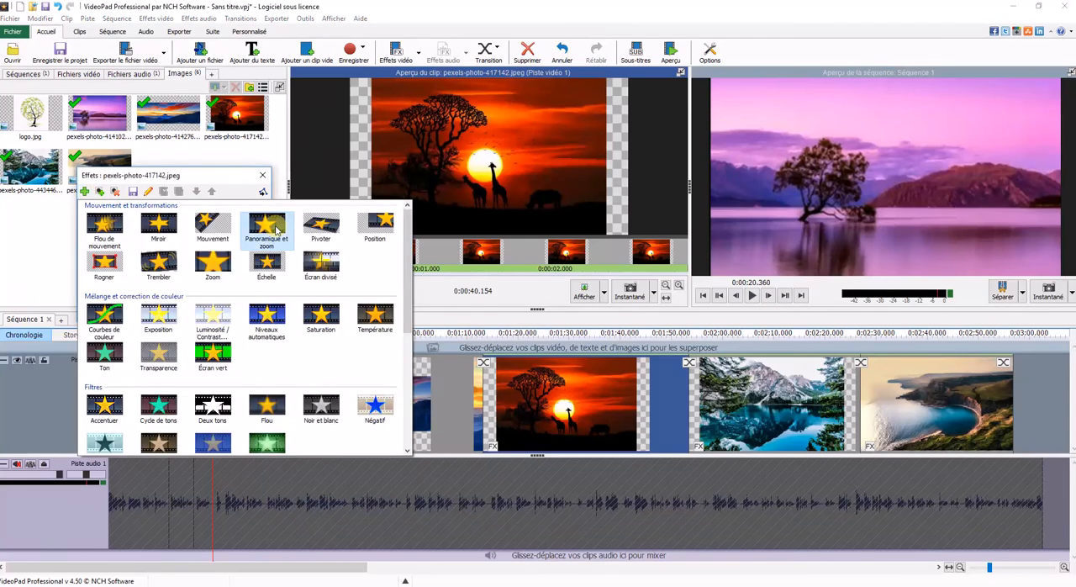
pyautogui.click(269, 225)
pyautogui.click(233, 219)
pyautogui.click(234, 238)
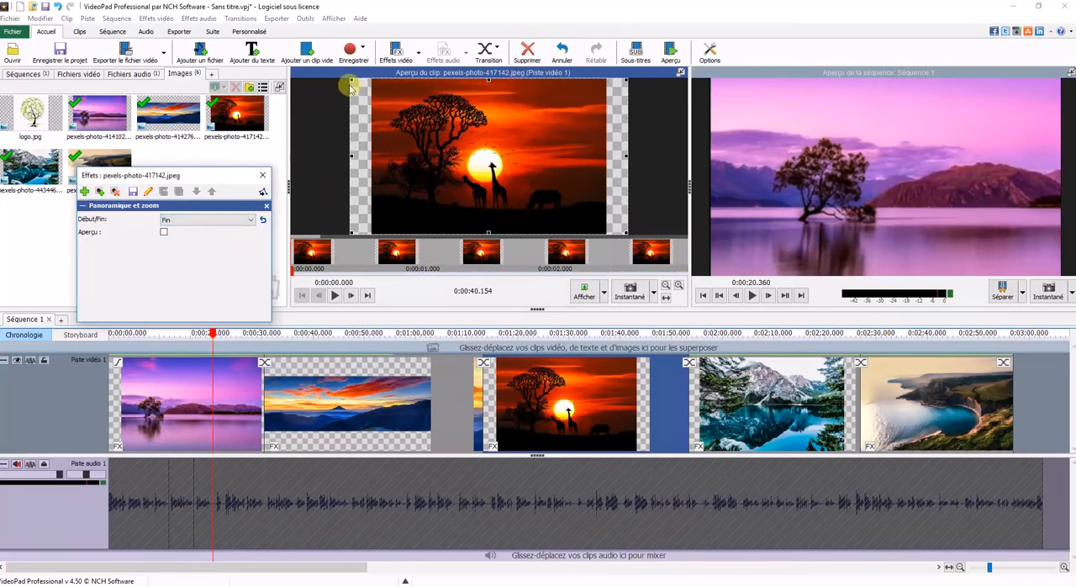
pyautogui.moveTo(351, 78); pyautogui.dragTo(494, 168)
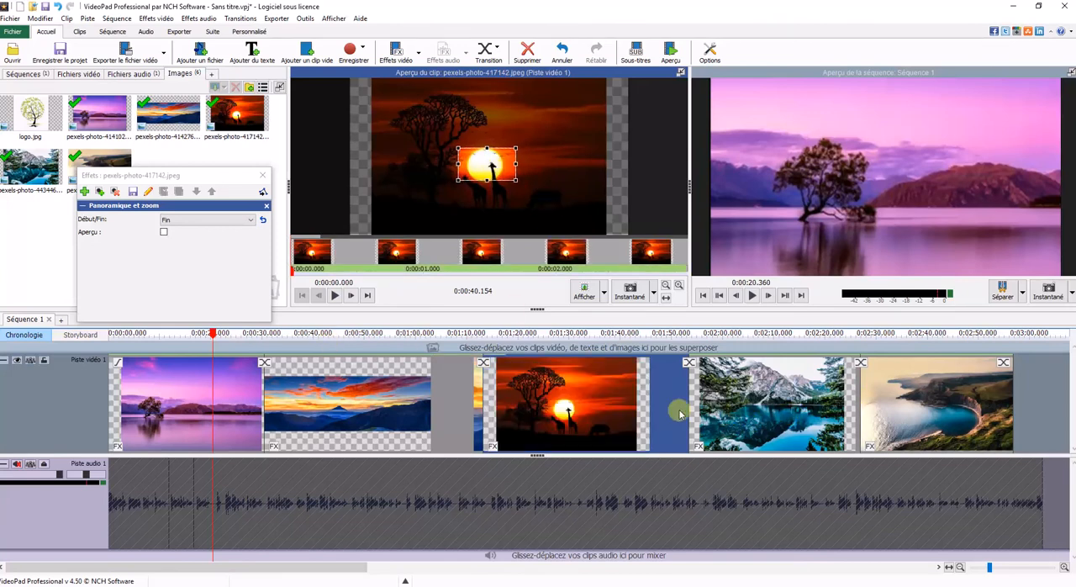
pyautogui.click(713, 444)
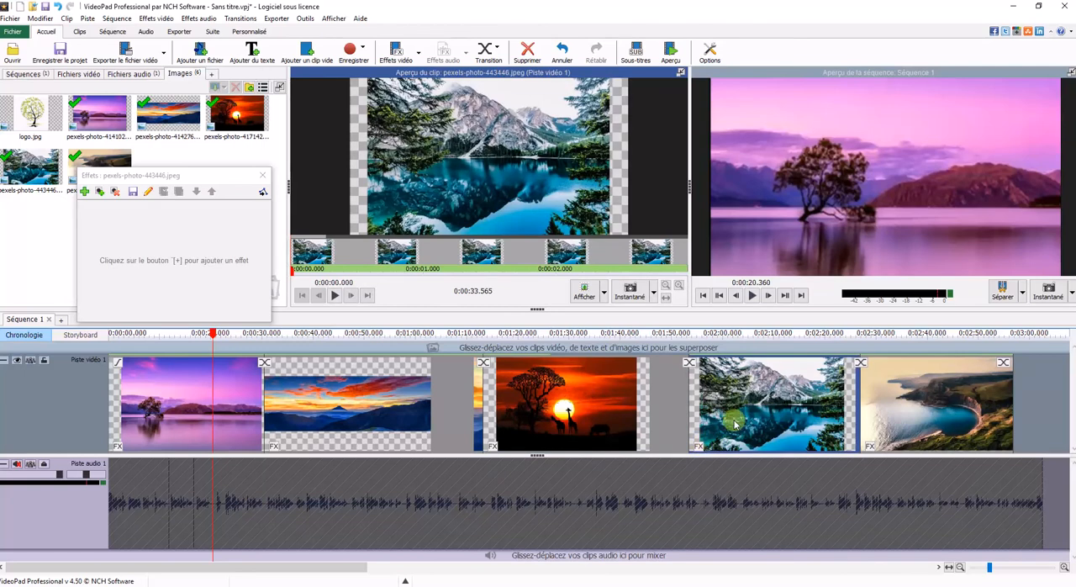
pyautogui.click(114, 192)
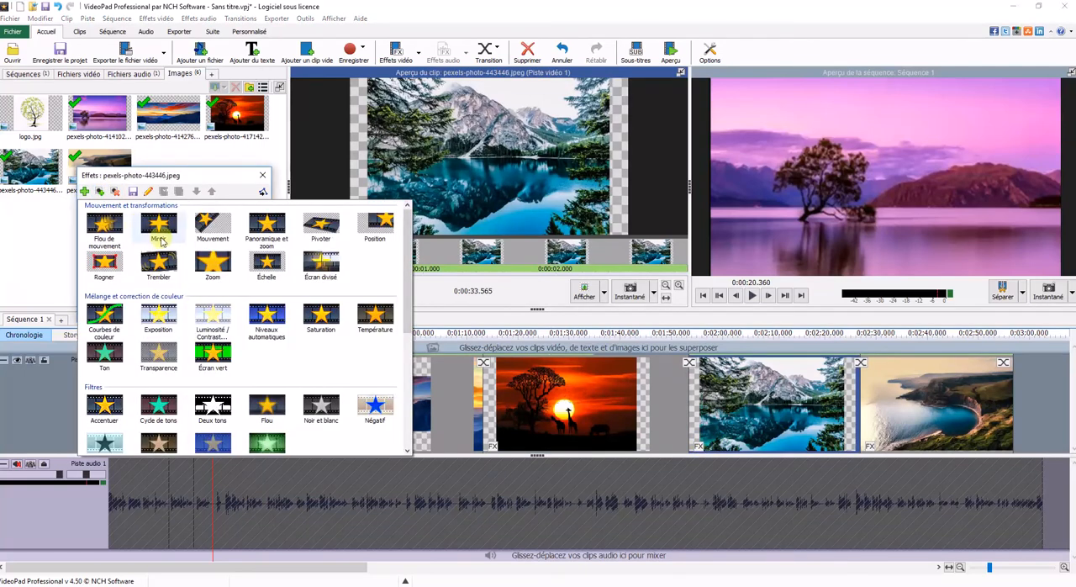
pyautogui.click(267, 225)
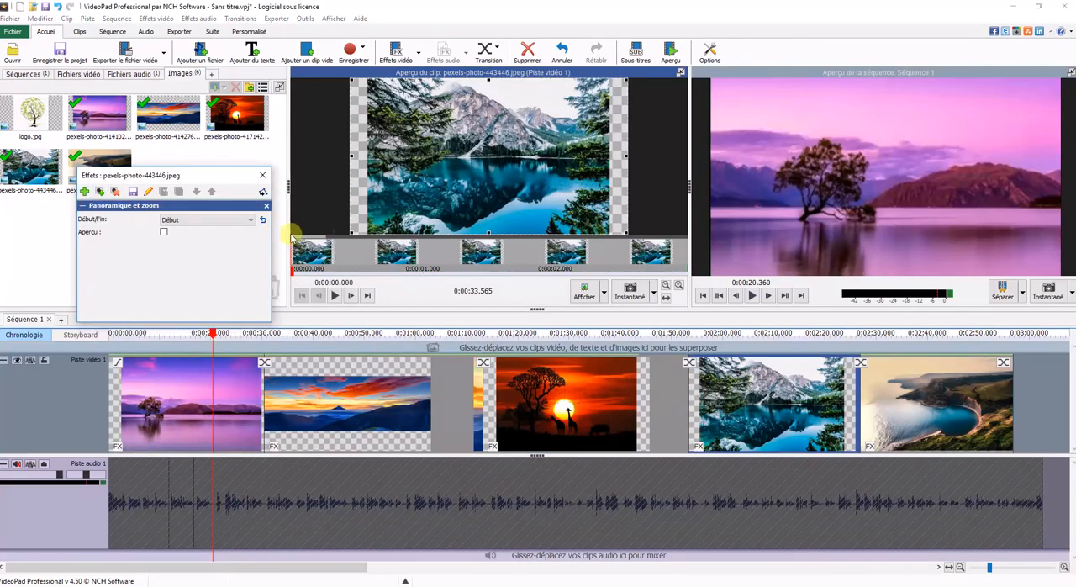
pyautogui.moveTo(350, 230); pyautogui.dragTo(532, 196)
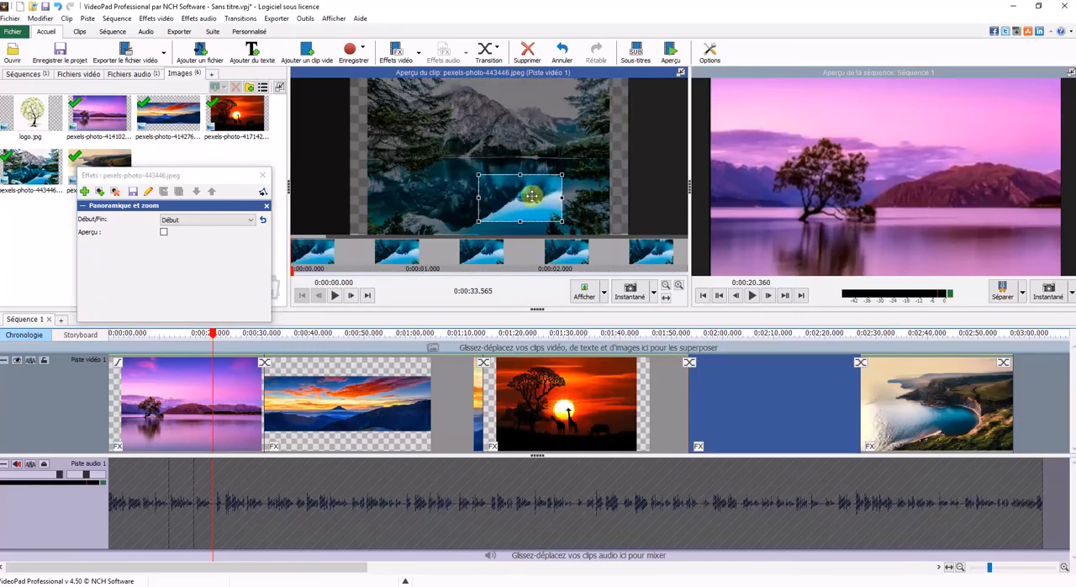
pyautogui.click(244, 220)
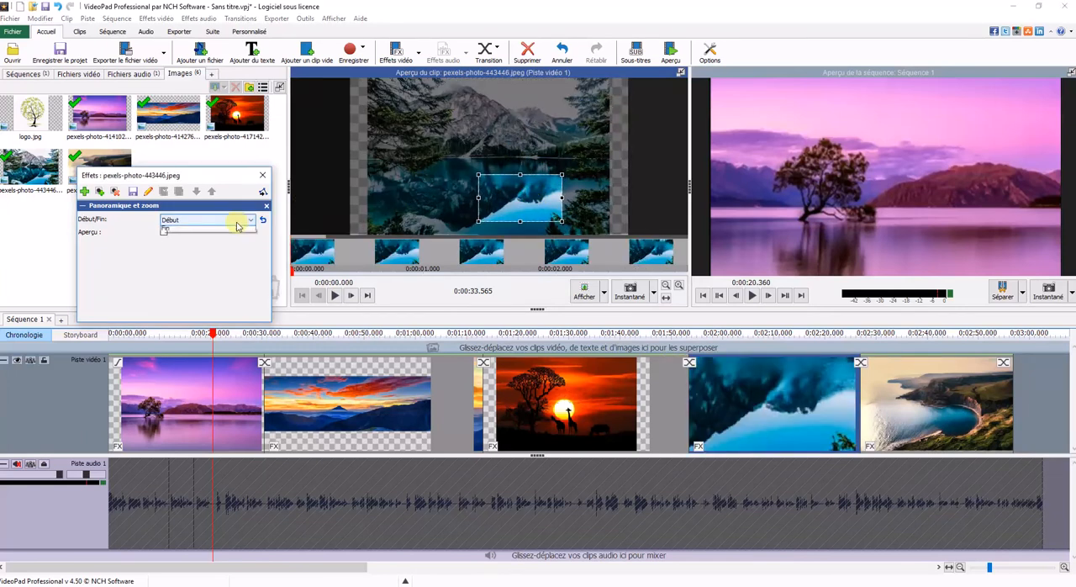
pyautogui.click(228, 238)
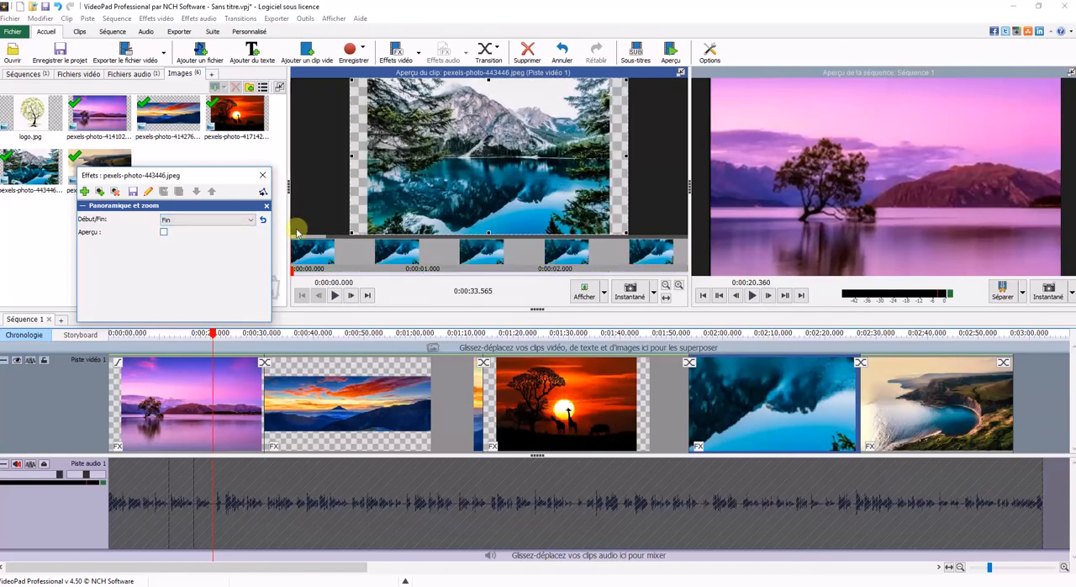
pyautogui.click(265, 208)
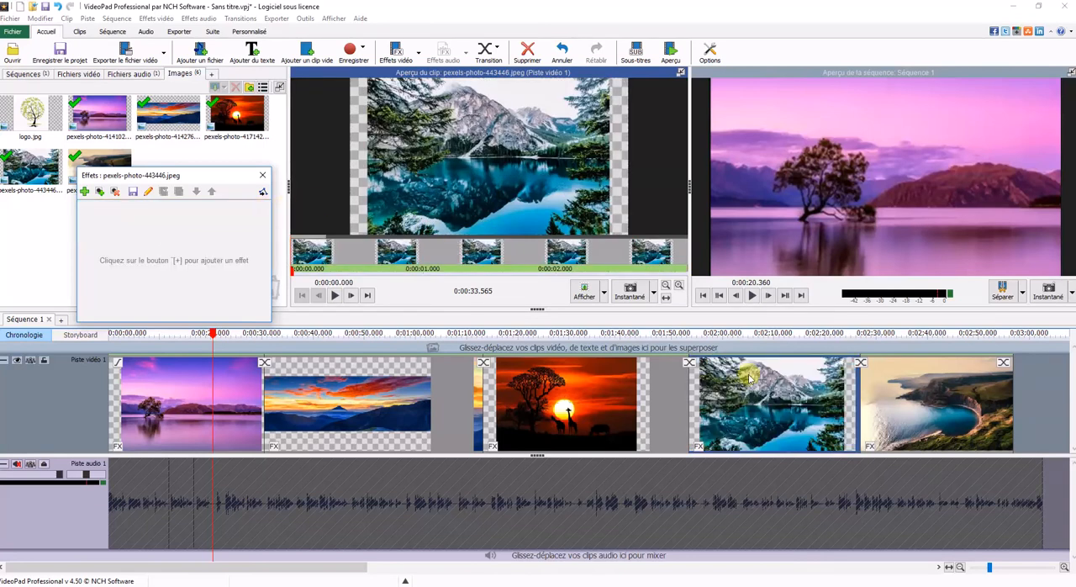
# Step: Apply Panoramique et zoom to pexels-photo-443446.jpeg, framing only the Fin position around the mountain's reflection in the lake
pyautogui.click(699, 446)
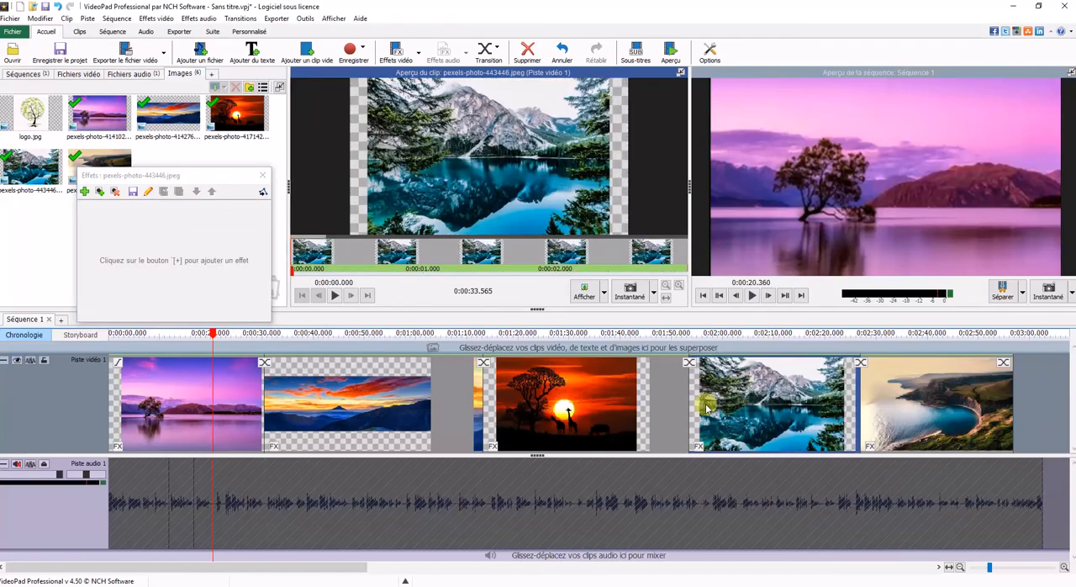
pyautogui.click(83, 192)
pyautogui.click(260, 226)
pyautogui.click(171, 221)
pyautogui.click(175, 238)
pyautogui.moveTo(446, 198); pyautogui.dragTo(535, 139)
pyautogui.moveTo(582, 109); pyautogui.dragTo(533, 193)
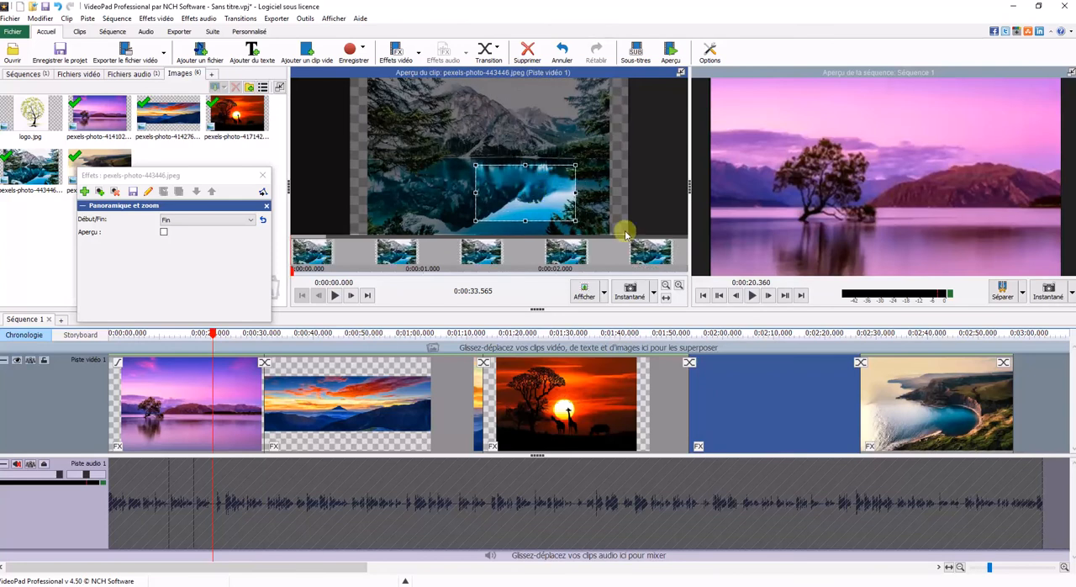
# Step: Apply Panoramique et zoom to pexels-photo-462162.jpeg with the Fin position framed around the head of the cove, and close the effects window
pyautogui.click(871, 448)
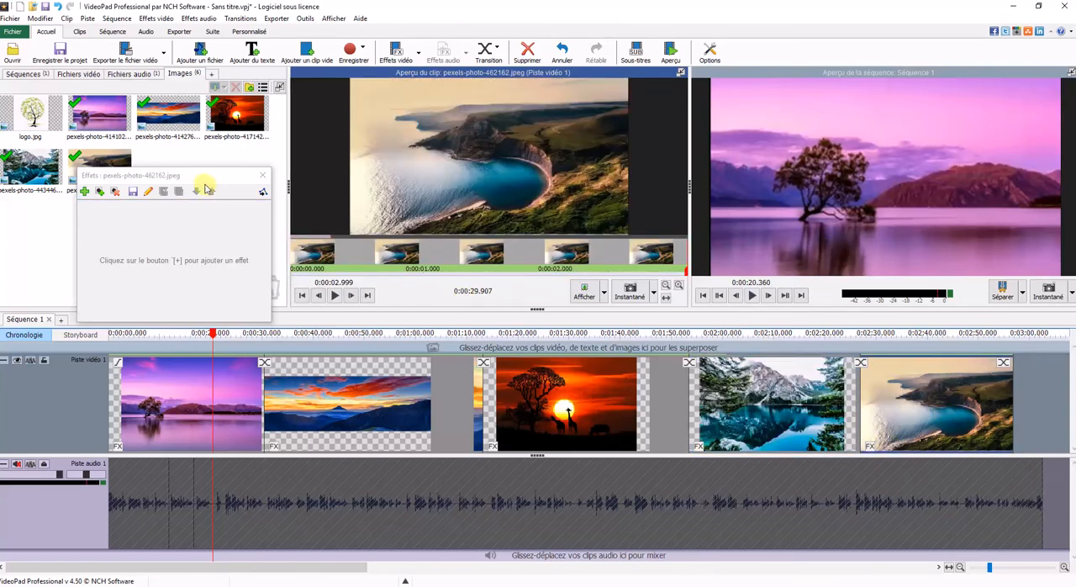
pyautogui.click(85, 192)
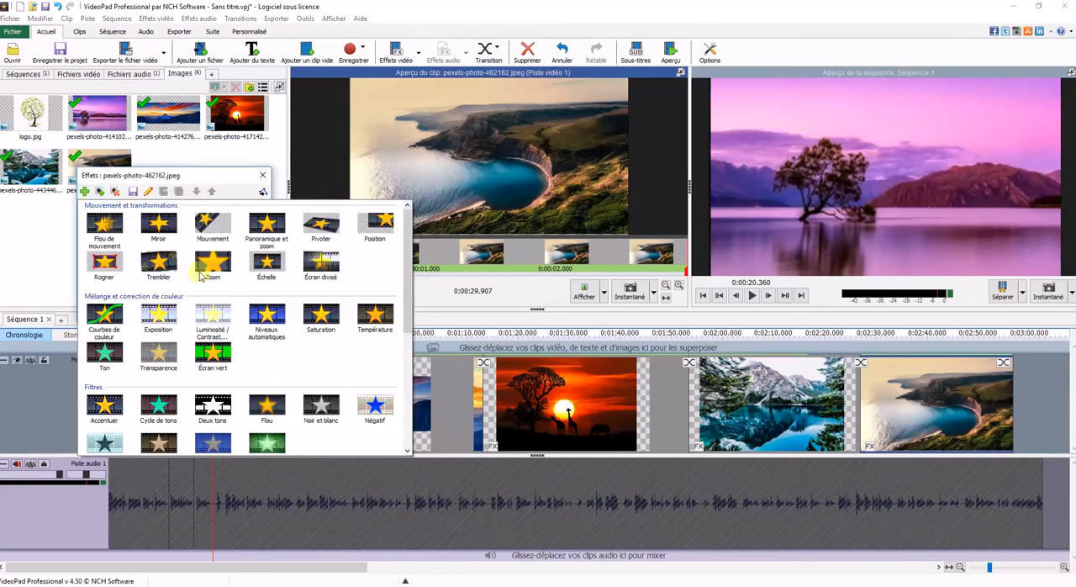
pyautogui.click(277, 232)
pyautogui.click(232, 217)
pyautogui.click(216, 238)
pyautogui.moveTo(349, 233); pyautogui.dragTo(538, 156)
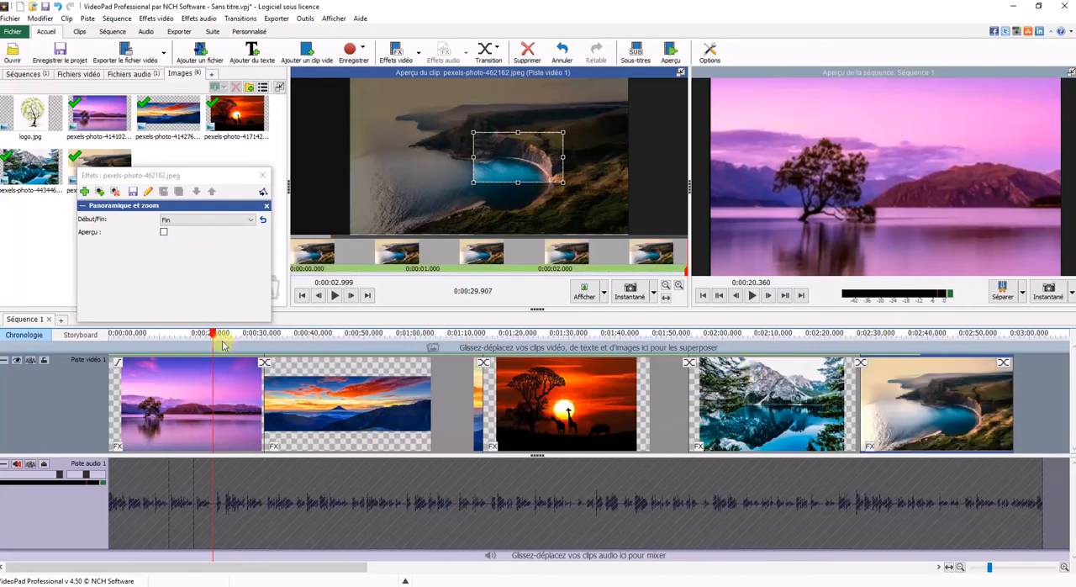
pyautogui.scroll(-3, 406, 445)
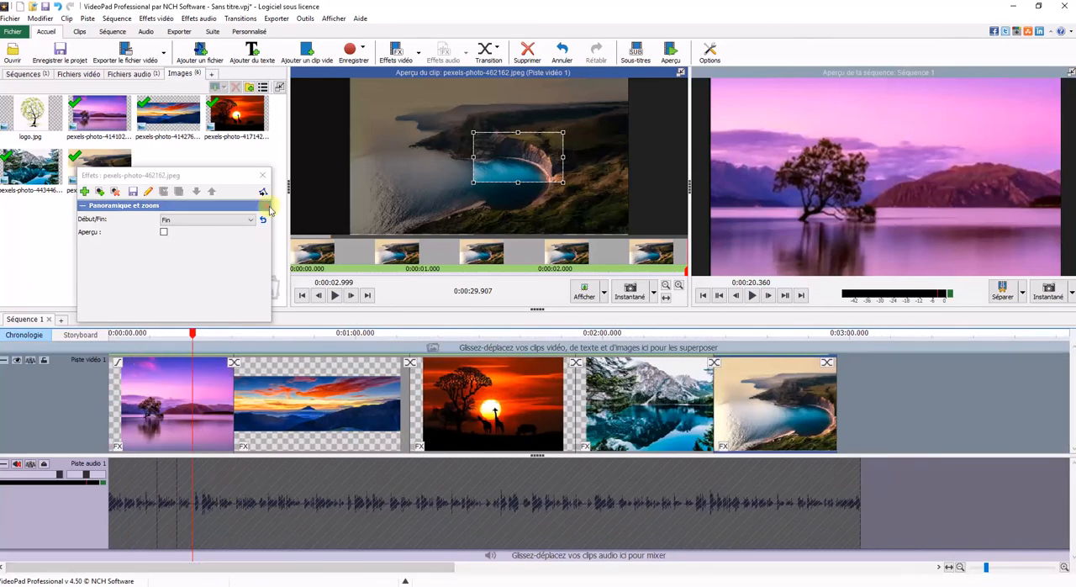
pyautogui.click(263, 174)
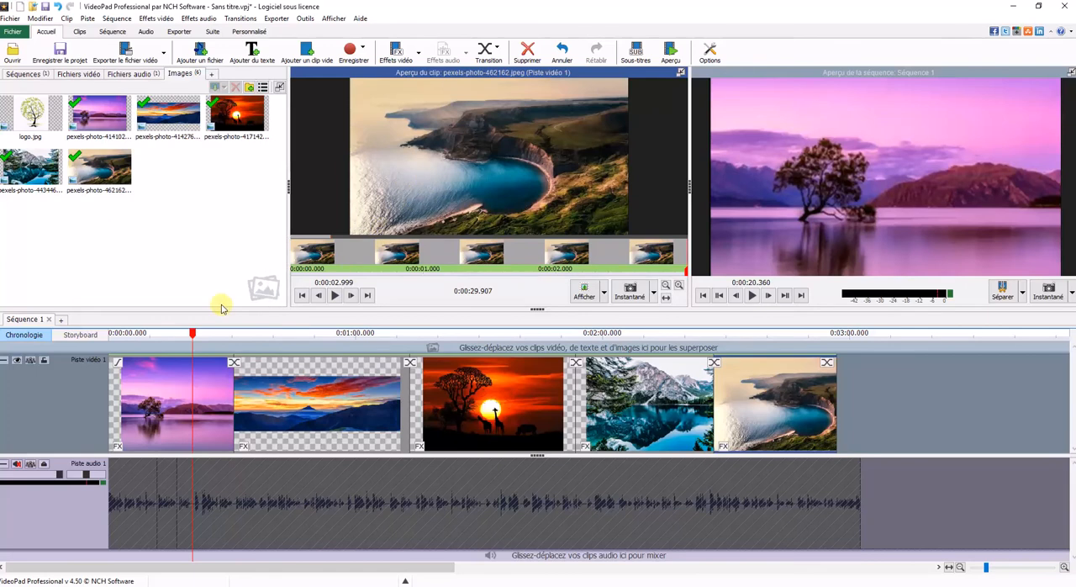
# Step: Overlay logo.jpg on a second video track from the start of the sequence and extend it to the end of the audio, about 3:02.7
pyautogui.moveTo(194, 334); pyautogui.dragTo(111, 334)
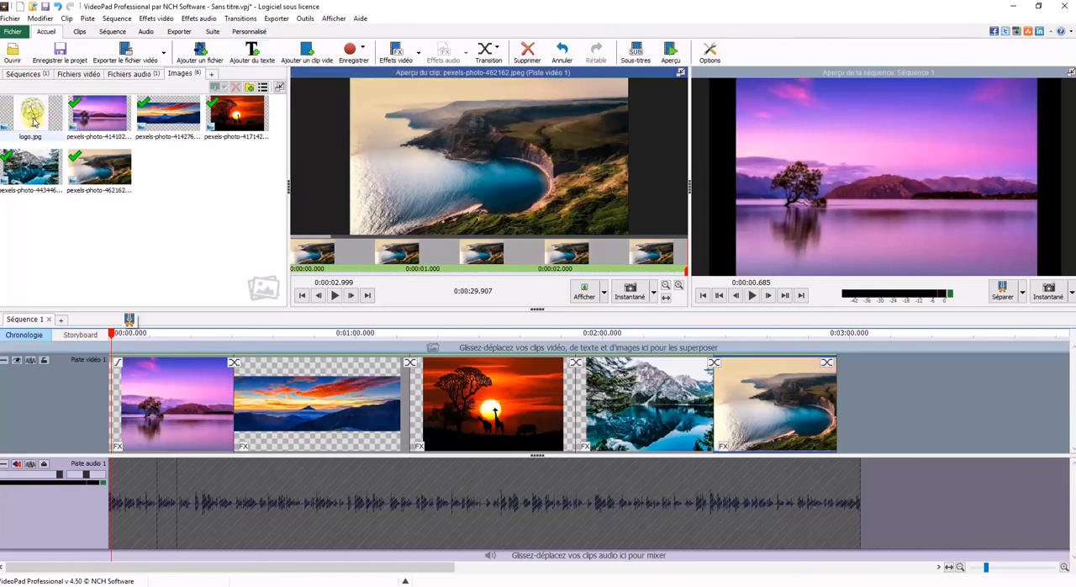
pyautogui.moveTo(32, 114); pyautogui.dragTo(116, 355)
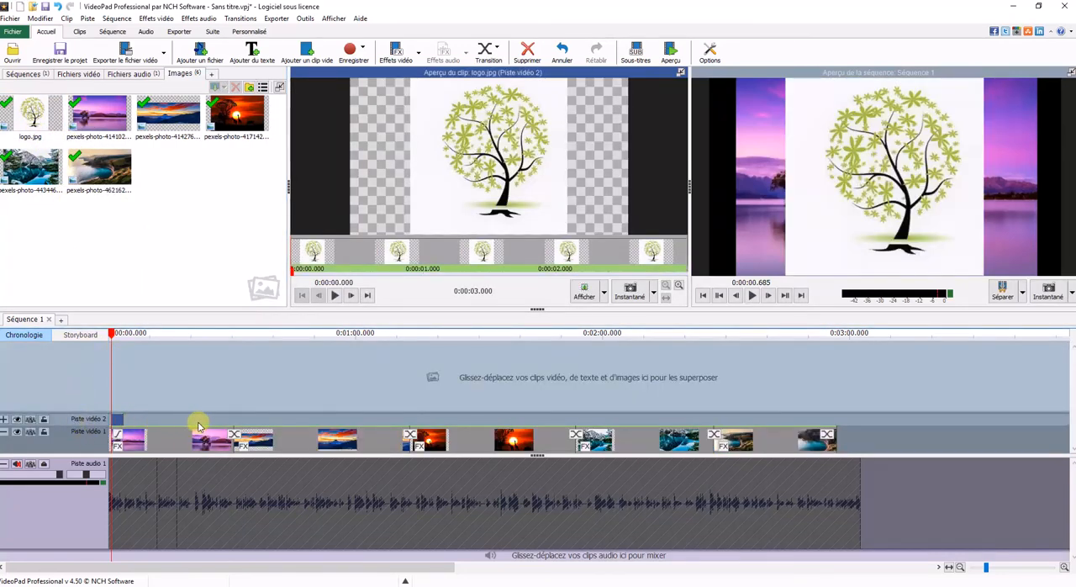
pyautogui.moveTo(118, 420); pyautogui.dragTo(116, 421)
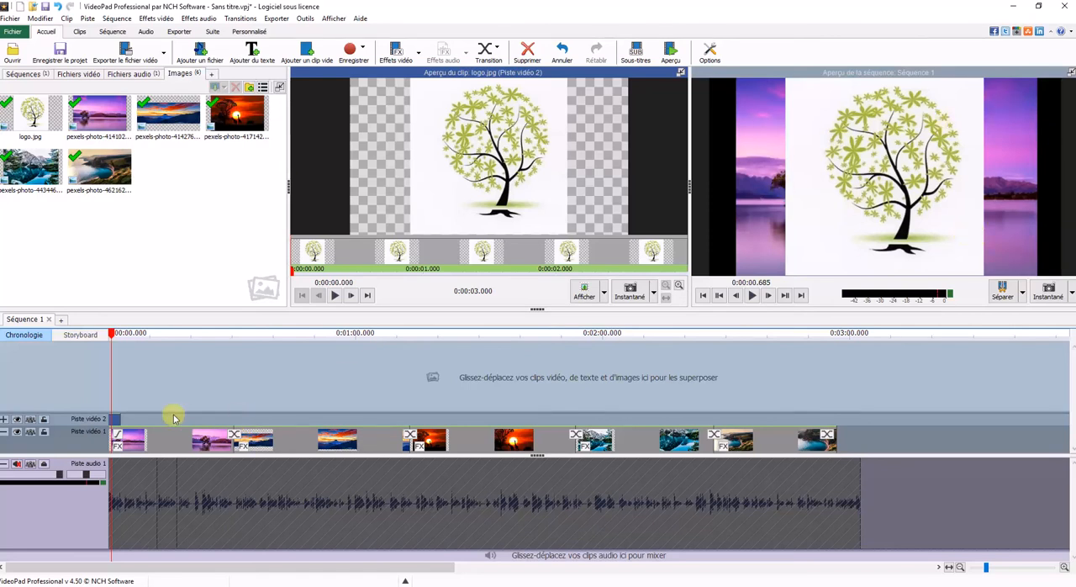
pyautogui.scroll(2, 119, 418)
pyautogui.scroll(-1, 122, 419)
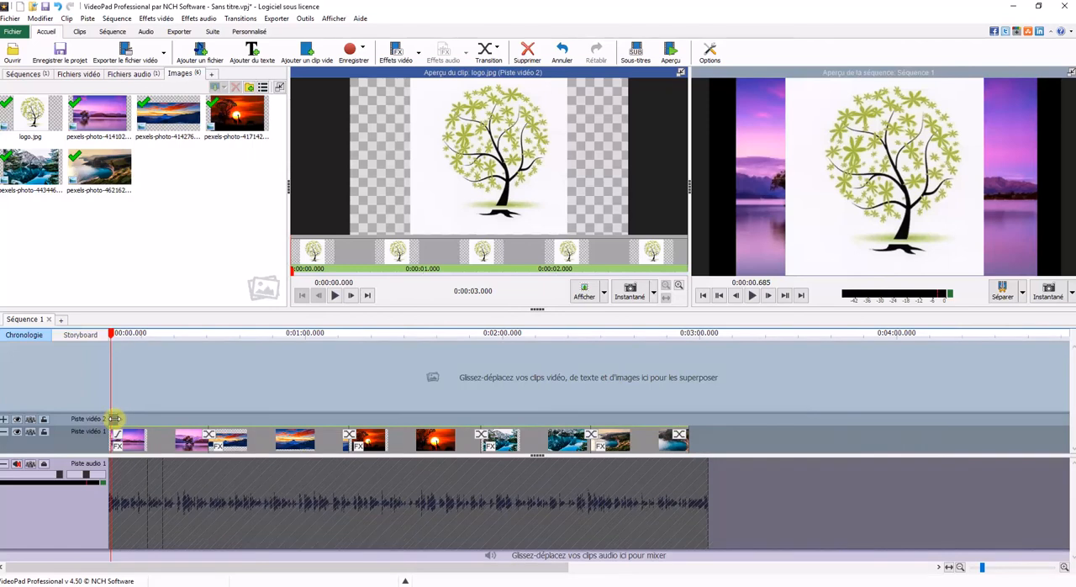
pyautogui.moveTo(116, 419); pyautogui.dragTo(707, 415)
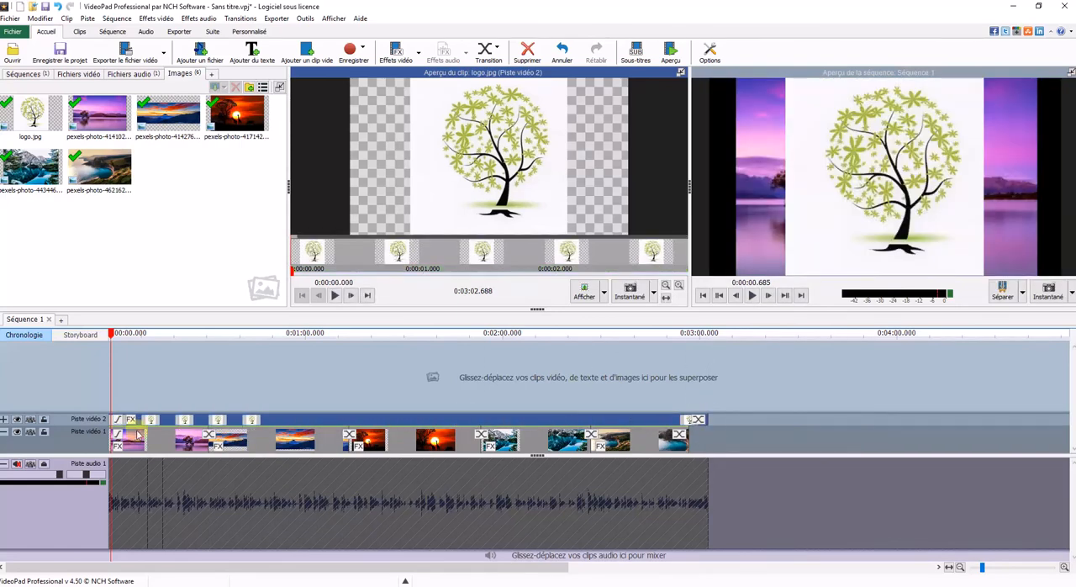
# Step: Add the Échelle effect to logo.jpg and shrink the logo to about 0.13 horizontally and vertically, keeping its aspect ratio
pyautogui.scroll(1, 120, 422)
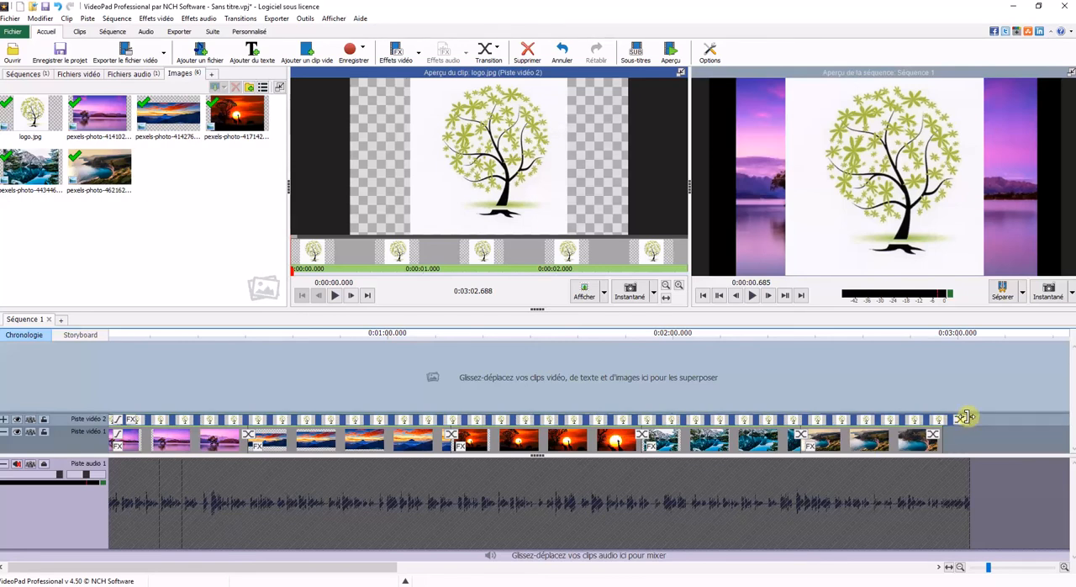
pyautogui.click(133, 420)
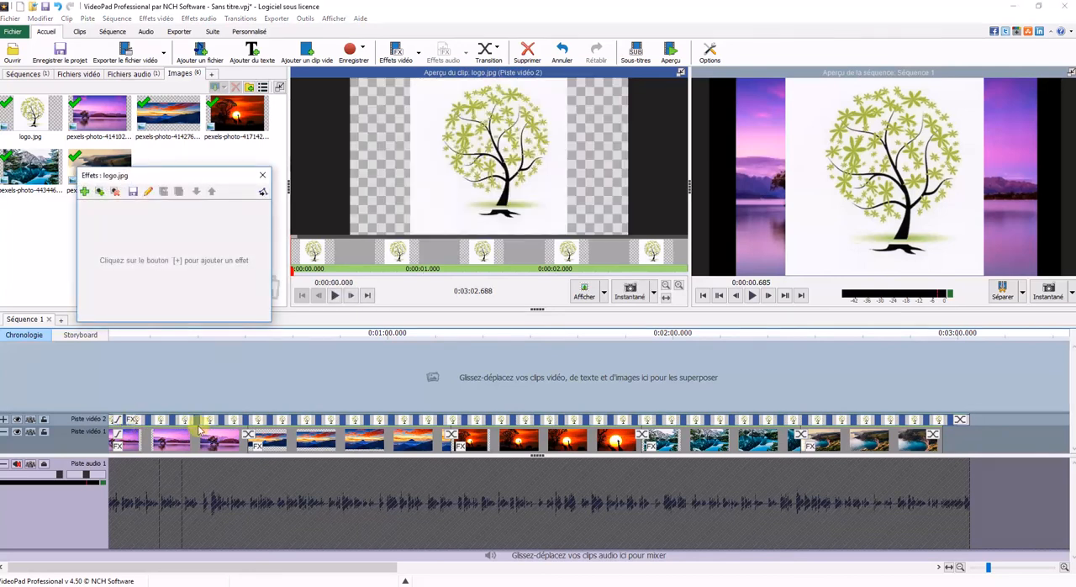
pyautogui.click(85, 192)
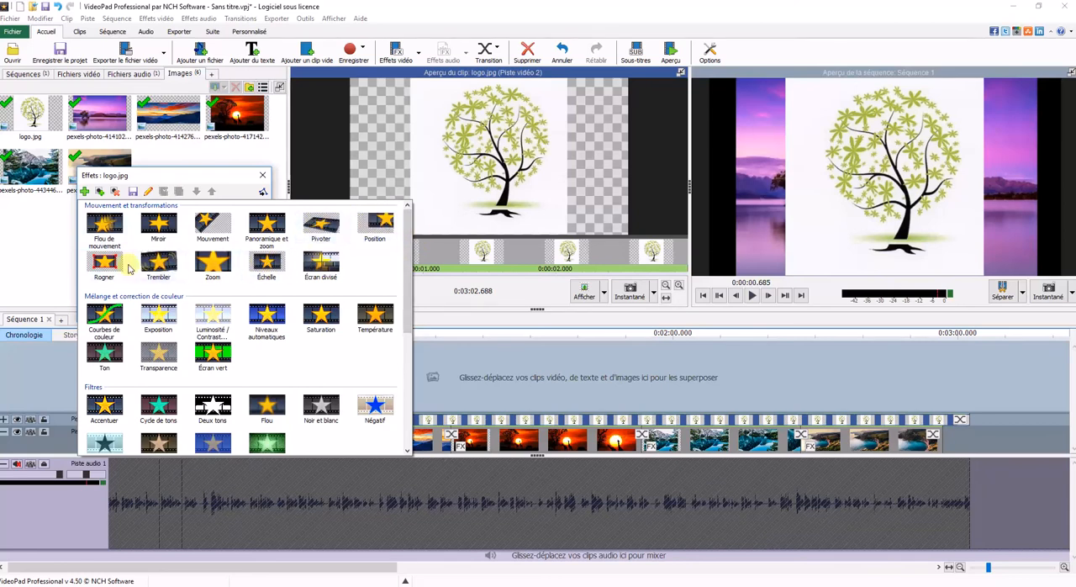
pyautogui.click(266, 268)
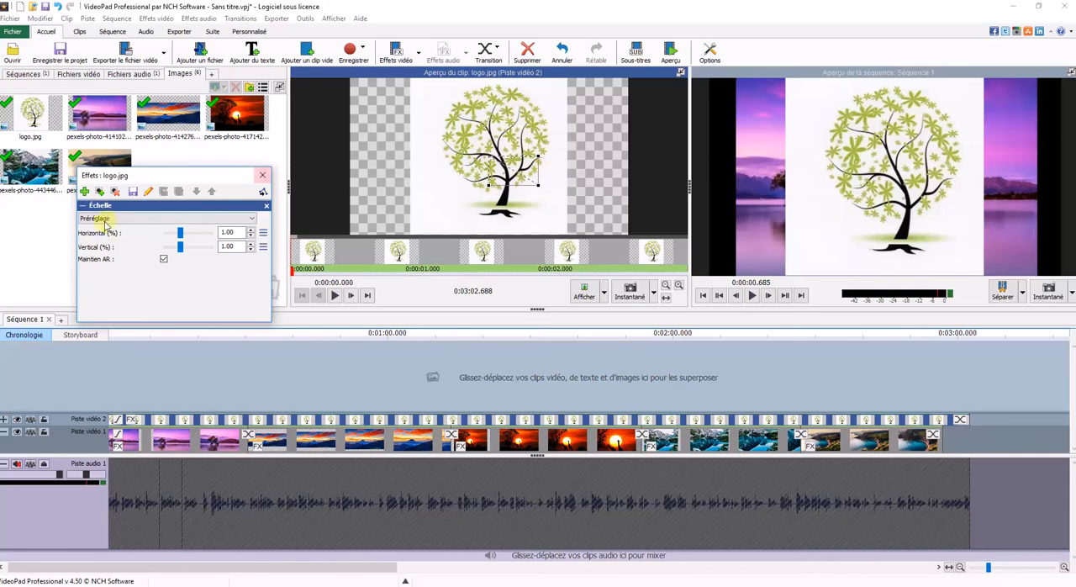
pyautogui.click(536, 185)
pyautogui.moveTo(537, 186); pyautogui.dragTo(496, 164)
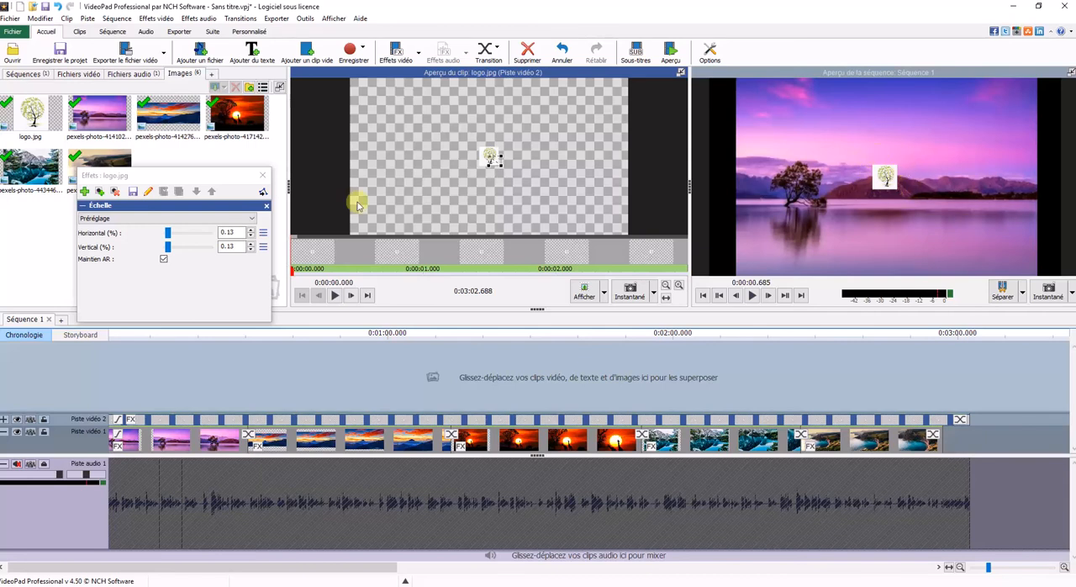
# Step: Add the Position effect to logo.jpg and move the logo to the frame's upper-left corner, about -33.27 horizontally and -38.27 vertically
pyautogui.click(85, 193)
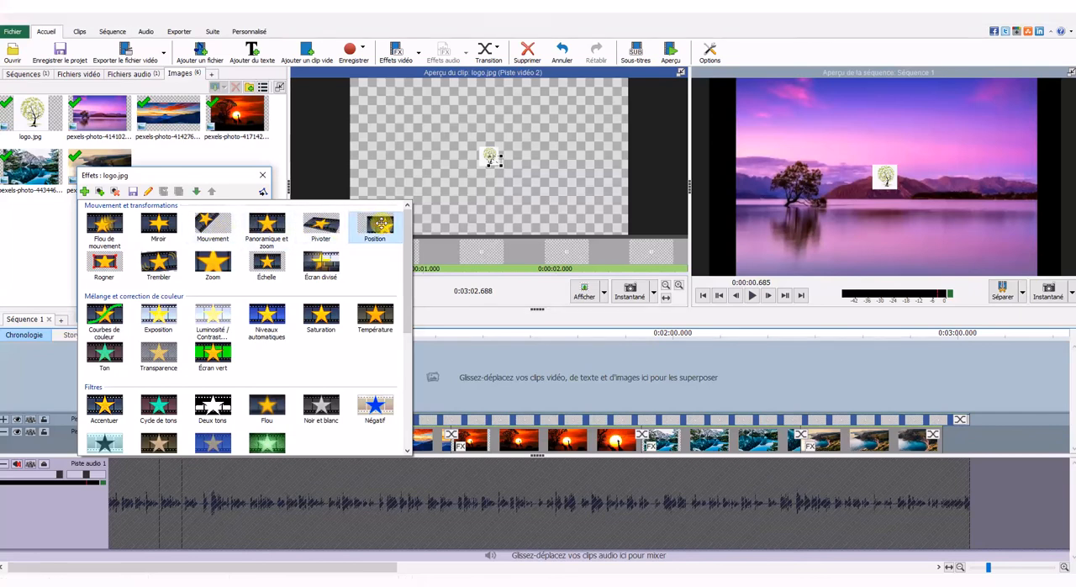
pyautogui.click(378, 225)
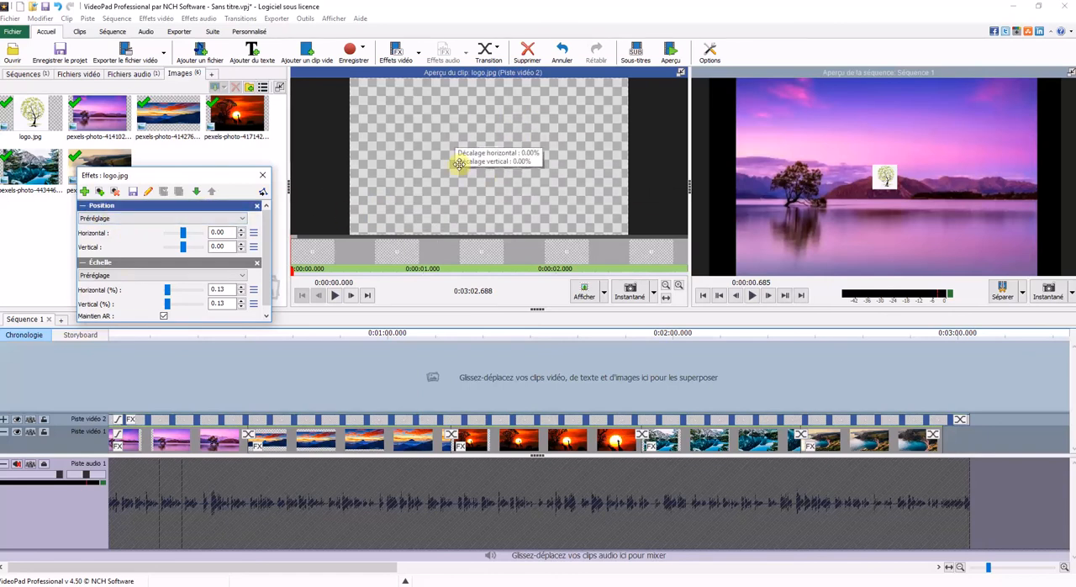
pyautogui.click(490, 155)
pyautogui.moveTo(490, 155); pyautogui.dragTo(398, 100)
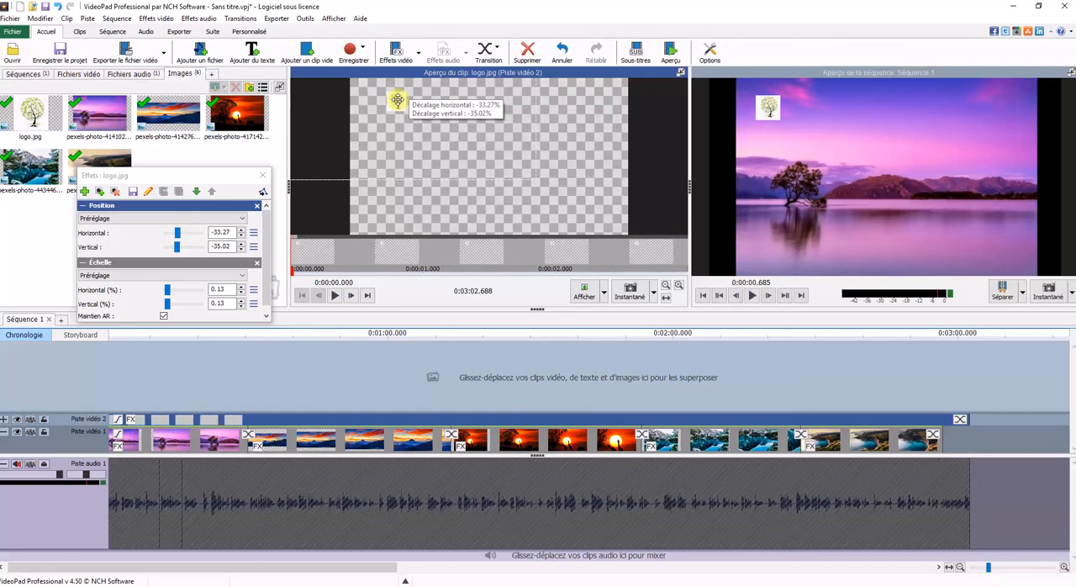
pyautogui.moveTo(398, 100); pyautogui.dragTo(397, 95)
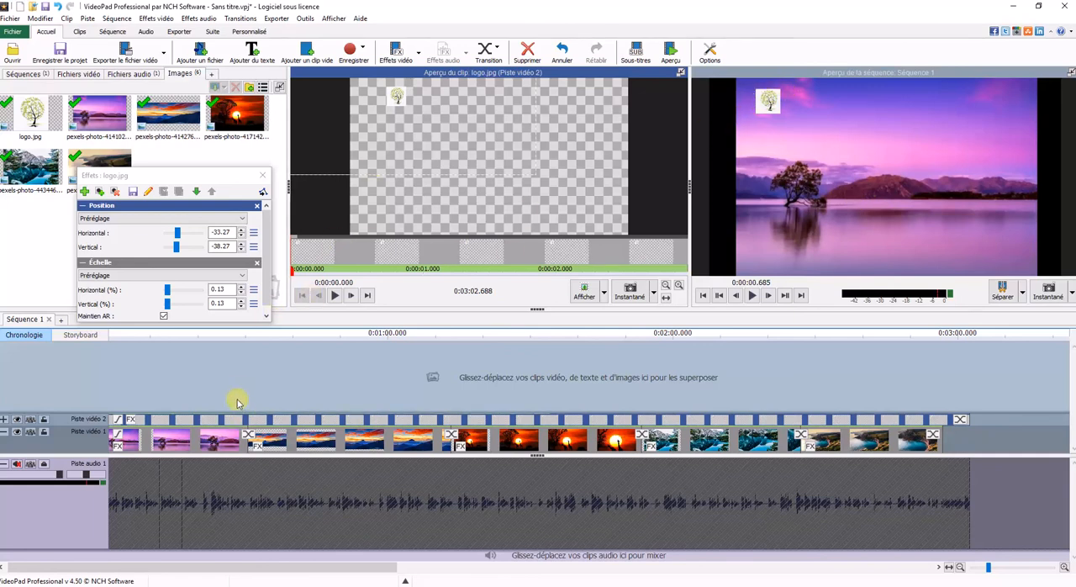
pyautogui.click(263, 175)
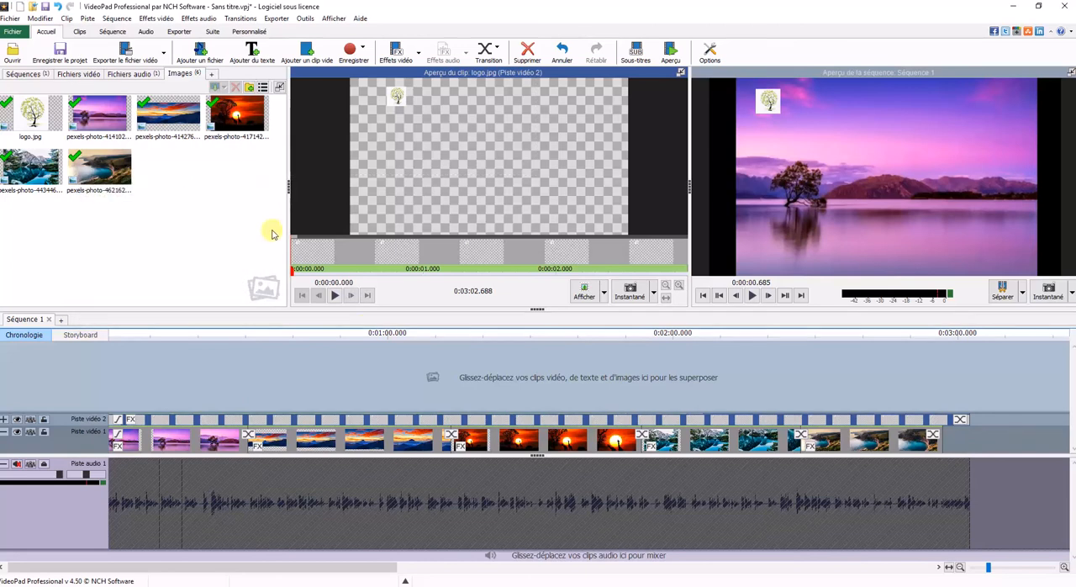
# Step: Check the logo over the giraffe sunset image and shift it to about -40.77 horizontally and -38.99 vertically, closer to the corner
pyautogui.moveTo(167, 339); pyautogui.dragTo(507, 349)
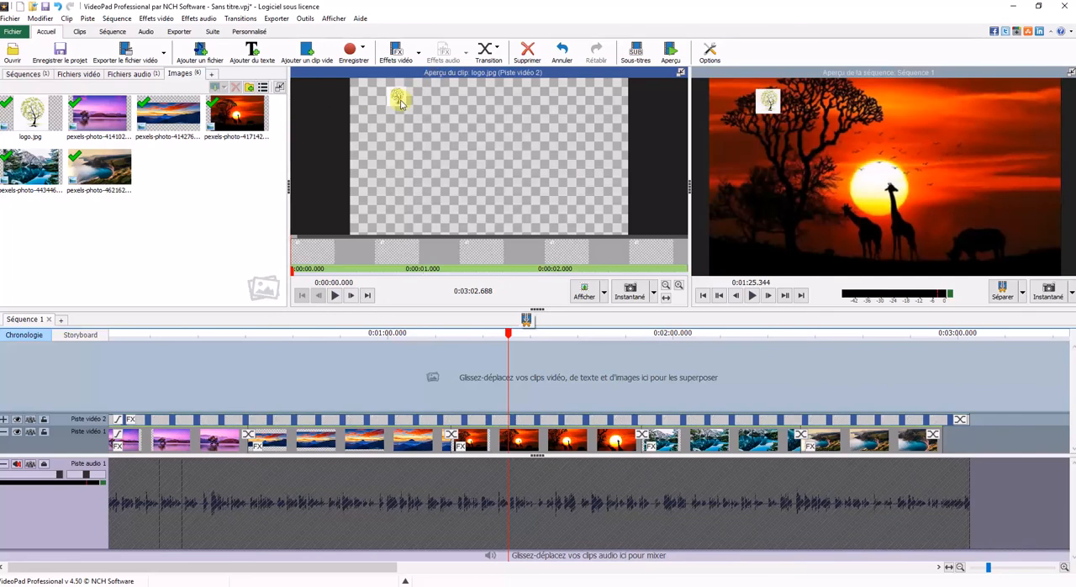
pyautogui.click(131, 421)
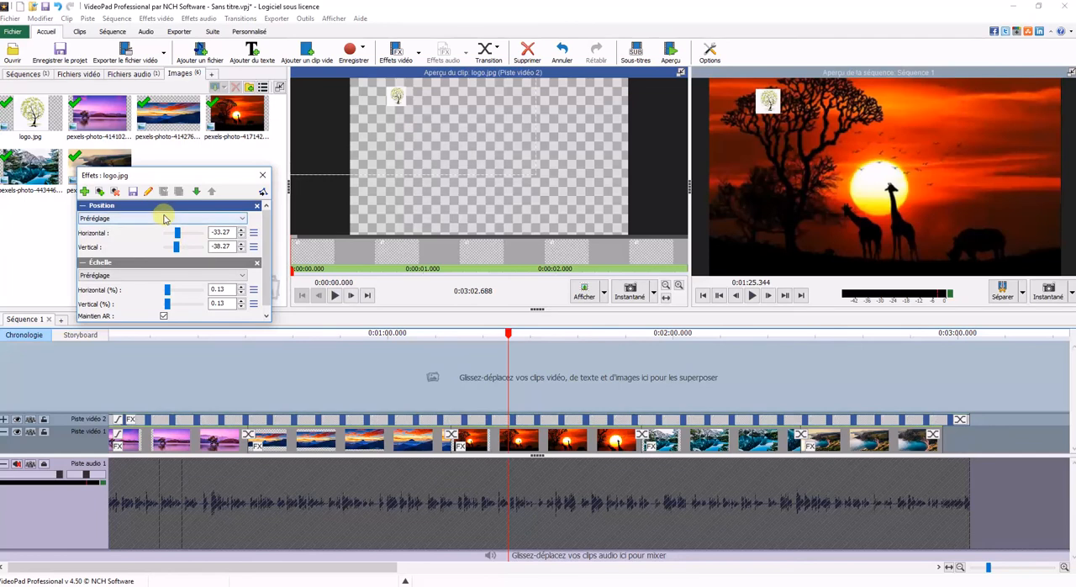
pyautogui.moveTo(375, 127); pyautogui.dragTo(376, 95)
pyautogui.moveTo(506, 337); pyautogui.dragTo(267, 347)
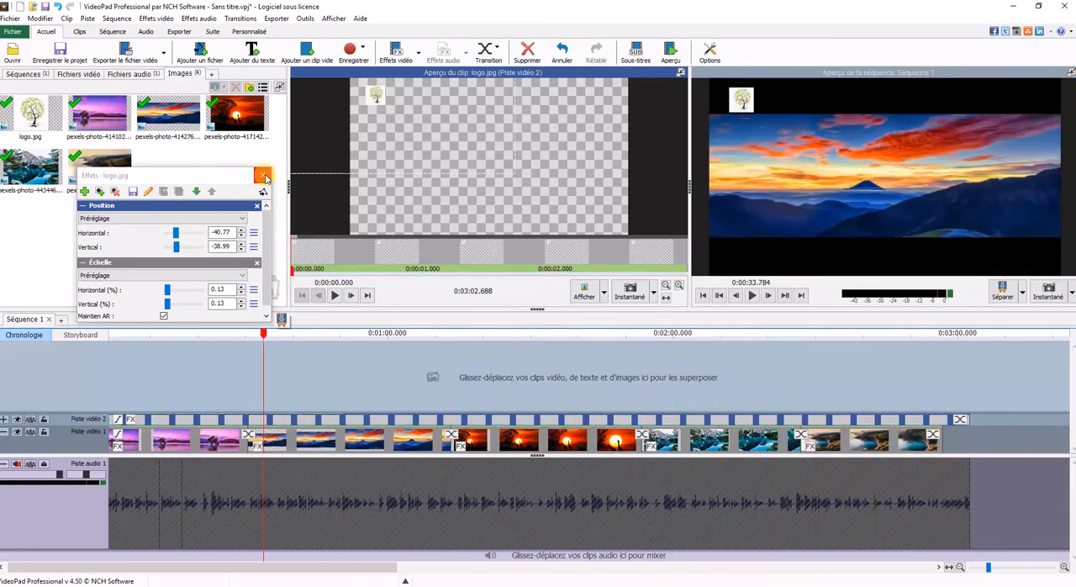
pyautogui.click(263, 176)
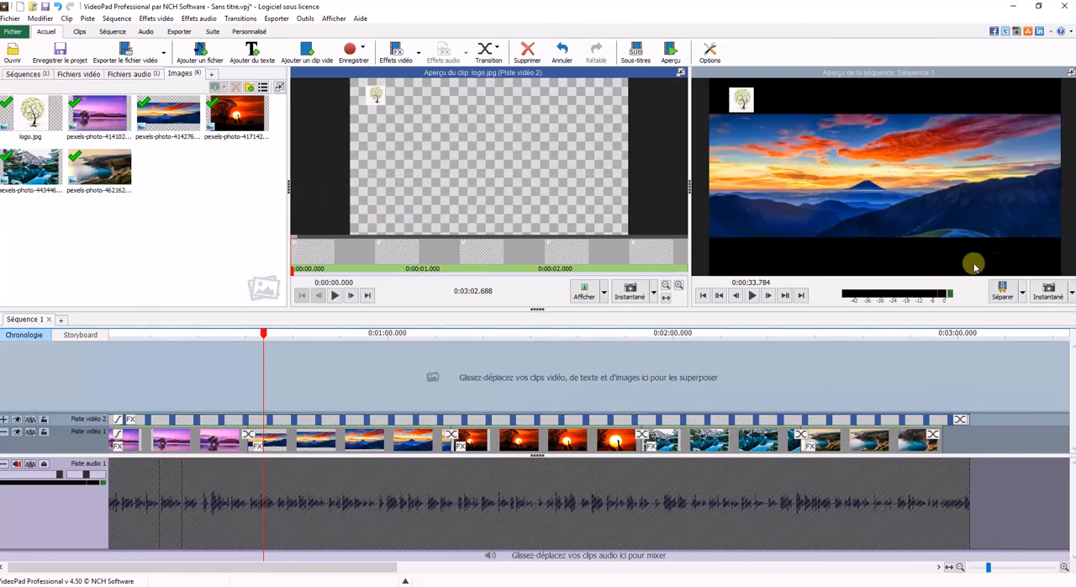
# Step: Add a text clip on a third video track and extend it over the full sequence, about 3:02.7
pyautogui.click(252, 52)
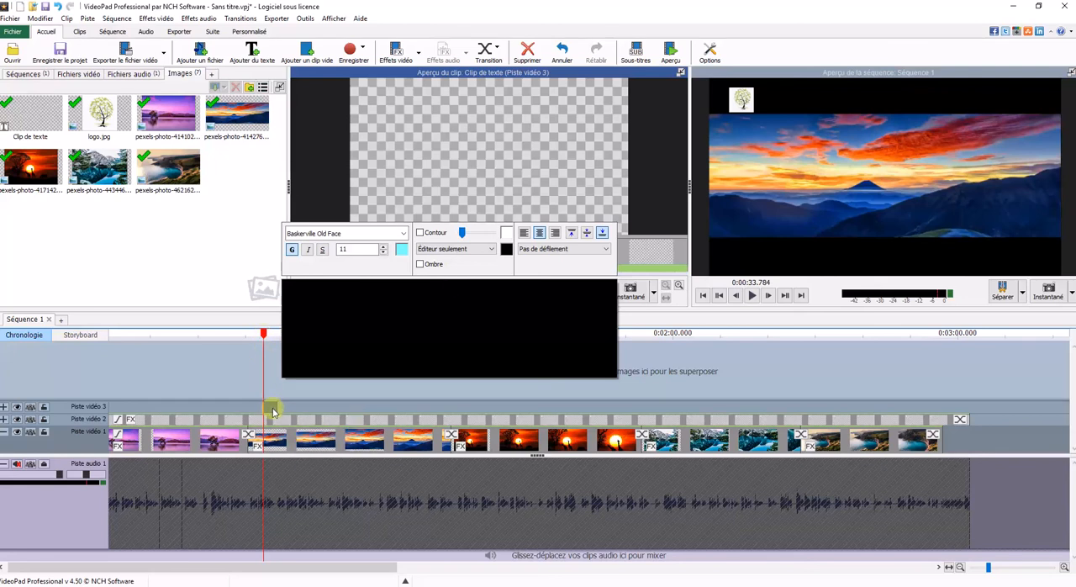
pyautogui.moveTo(272, 408); pyautogui.dragTo(971, 405)
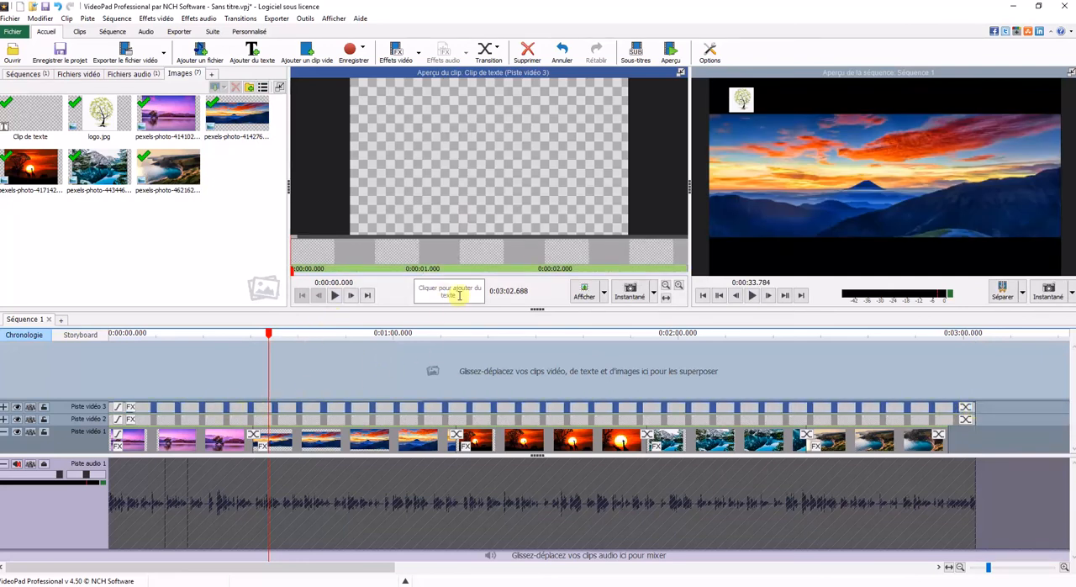
pyautogui.click(432, 291)
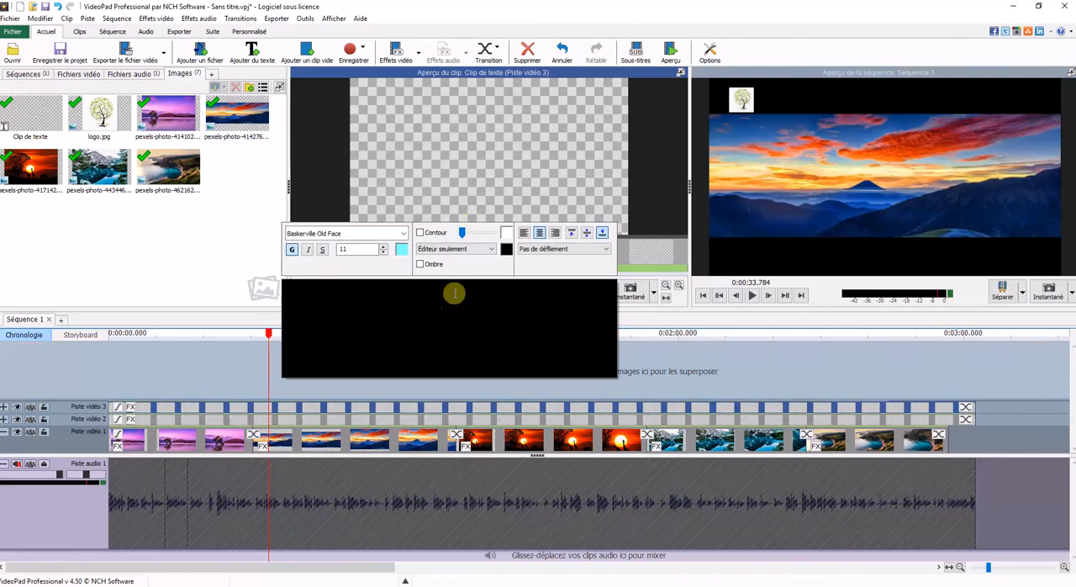
pyautogui.click(441, 266)
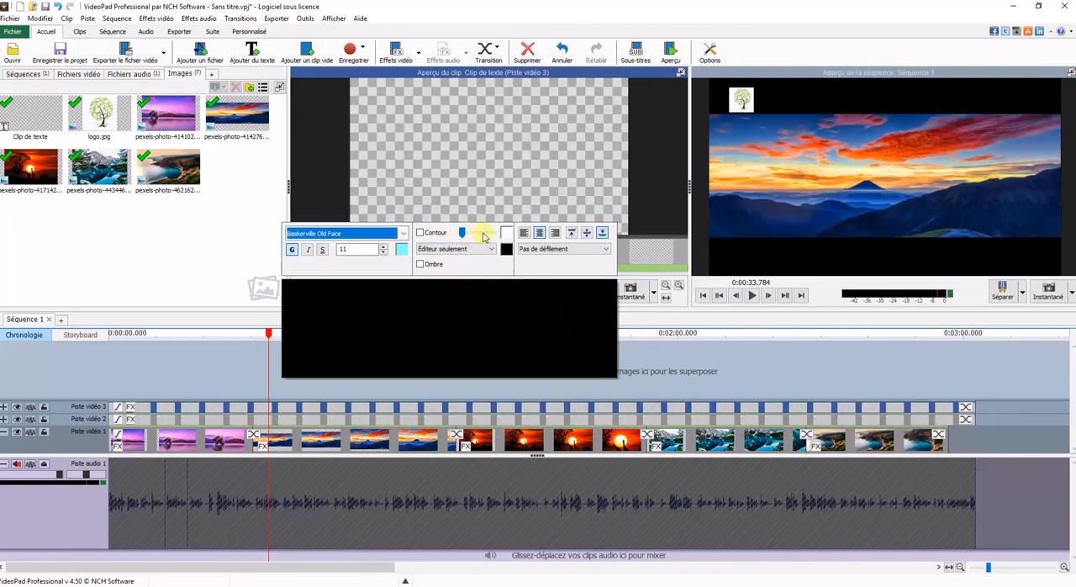
pyautogui.click(618, 234)
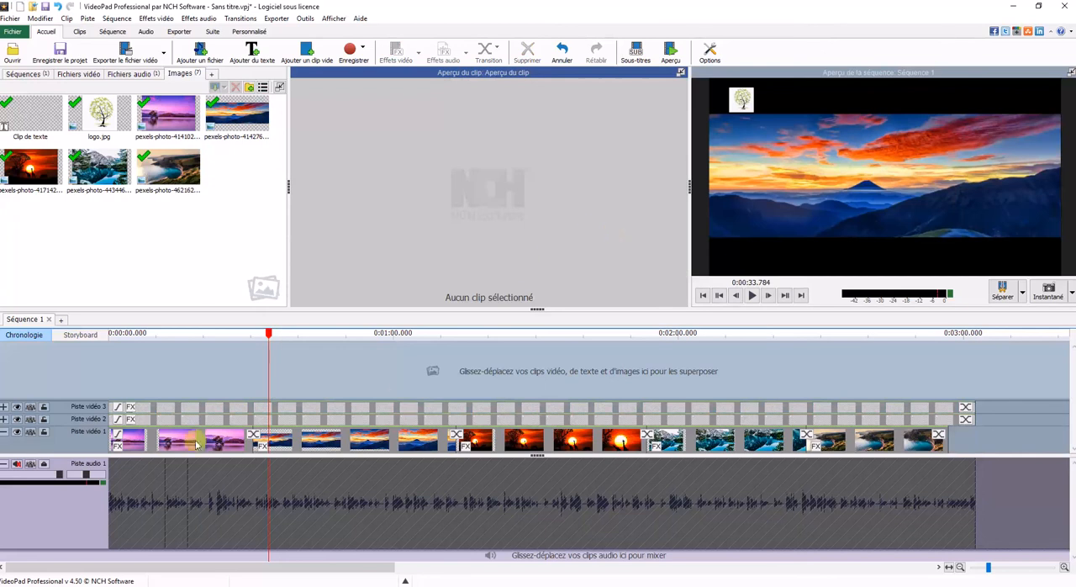
pyautogui.click(217, 406)
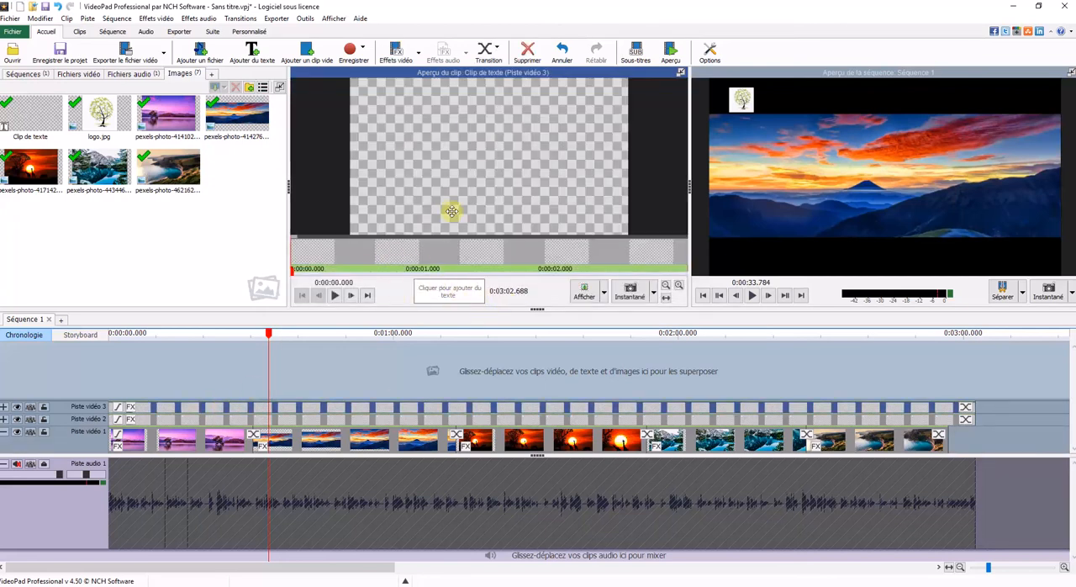
pyautogui.click(448, 292)
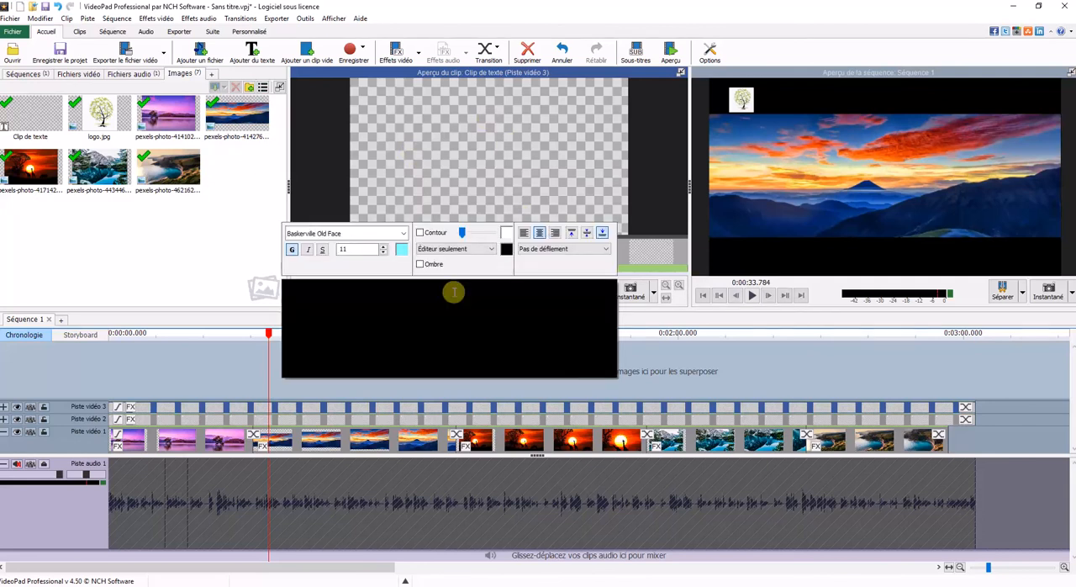
pyautogui.write('www')
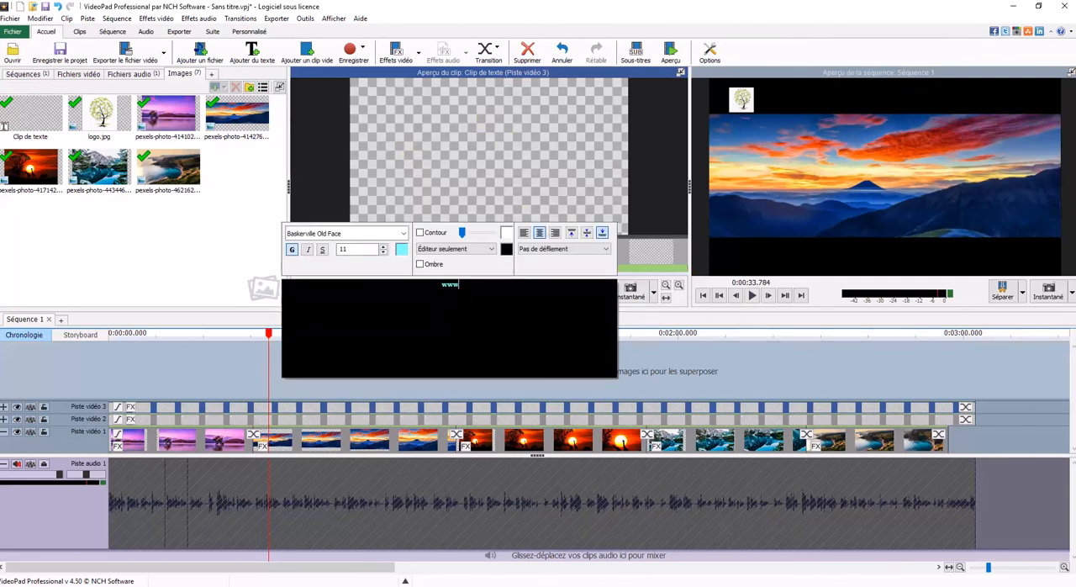
pyautogui.write('.')
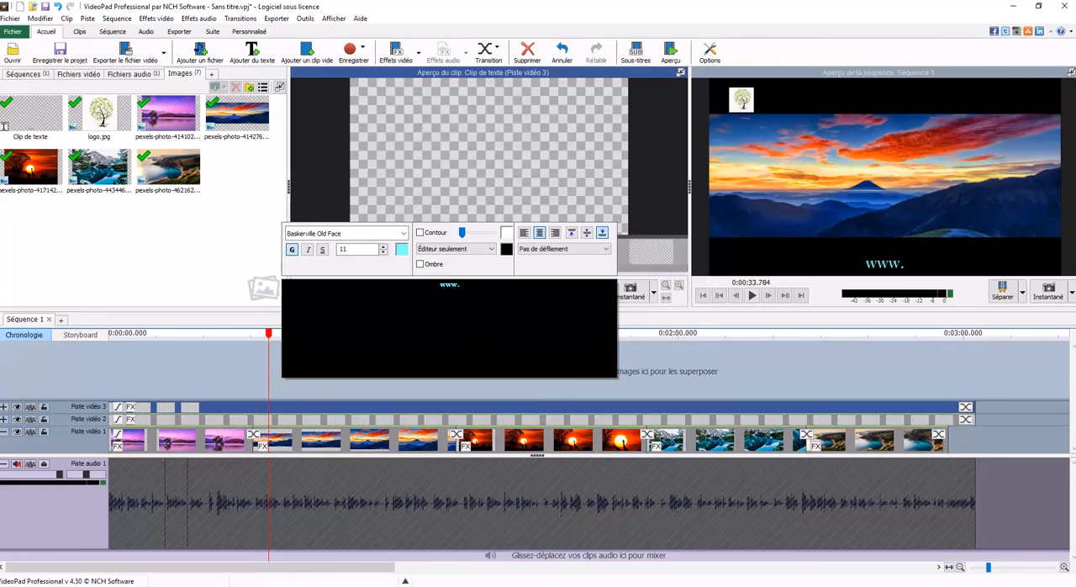
pyautogui.write('atou')
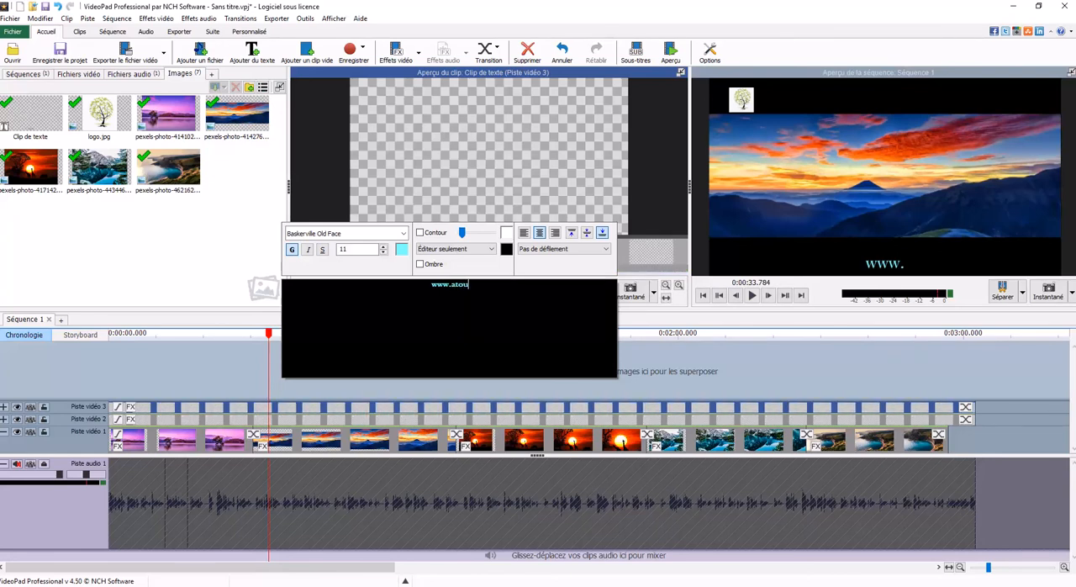
pyautogui.write('taccompagnement')
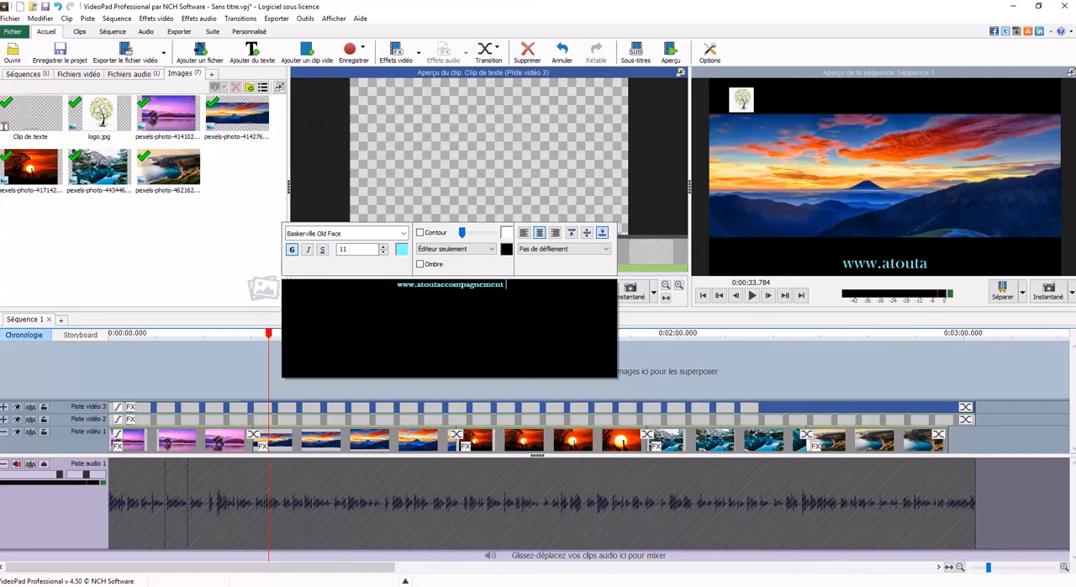
pyautogui.press('BackSpace')
pyautogui.press('BackSpace')
pyautogui.write('.com')
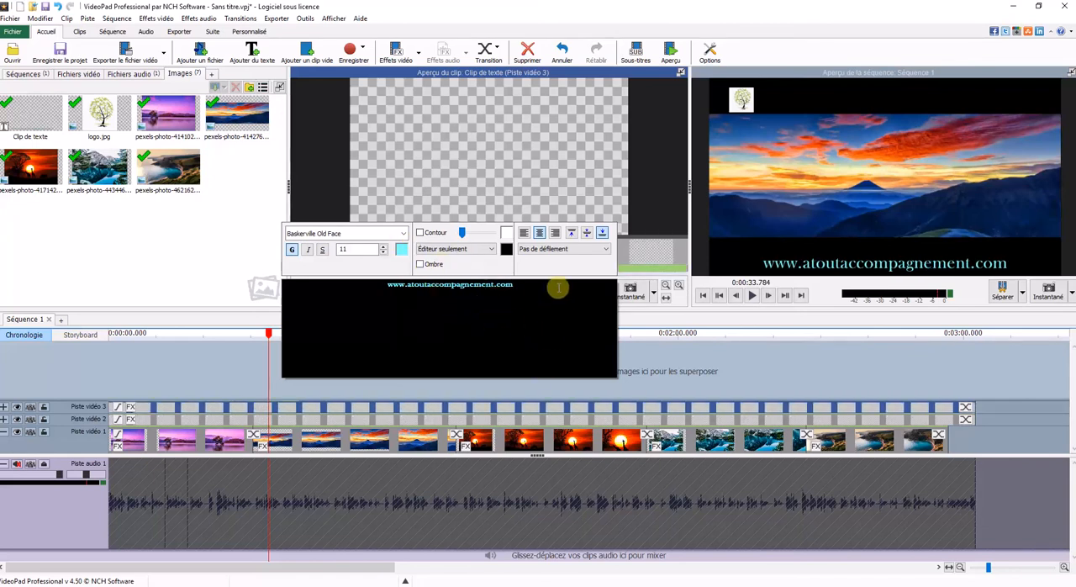
# Step: Look at the text colour choices and preview the web address over the mountain sunset image
pyautogui.click(403, 249)
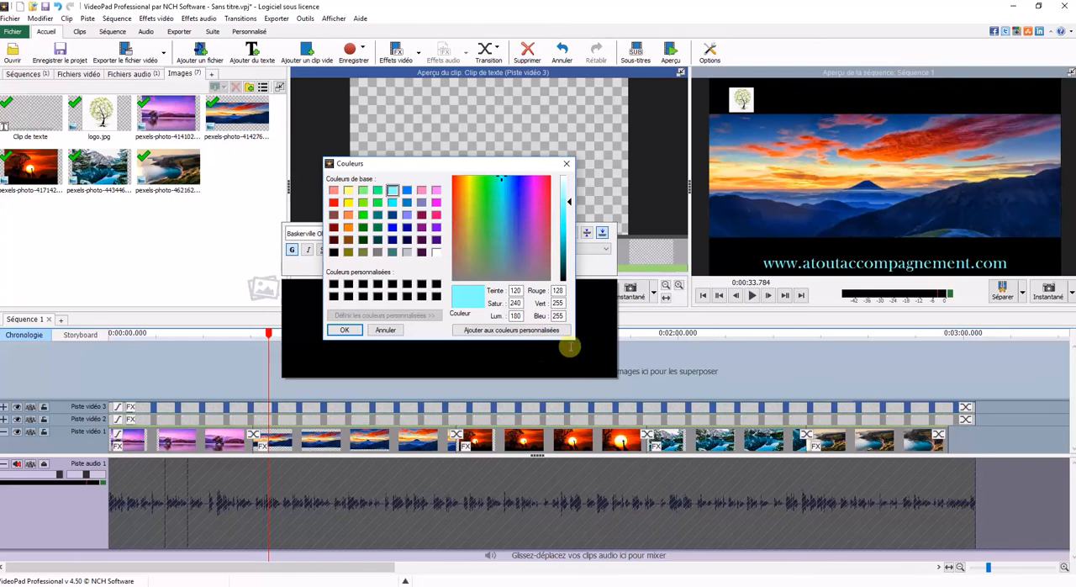
pyautogui.click(345, 329)
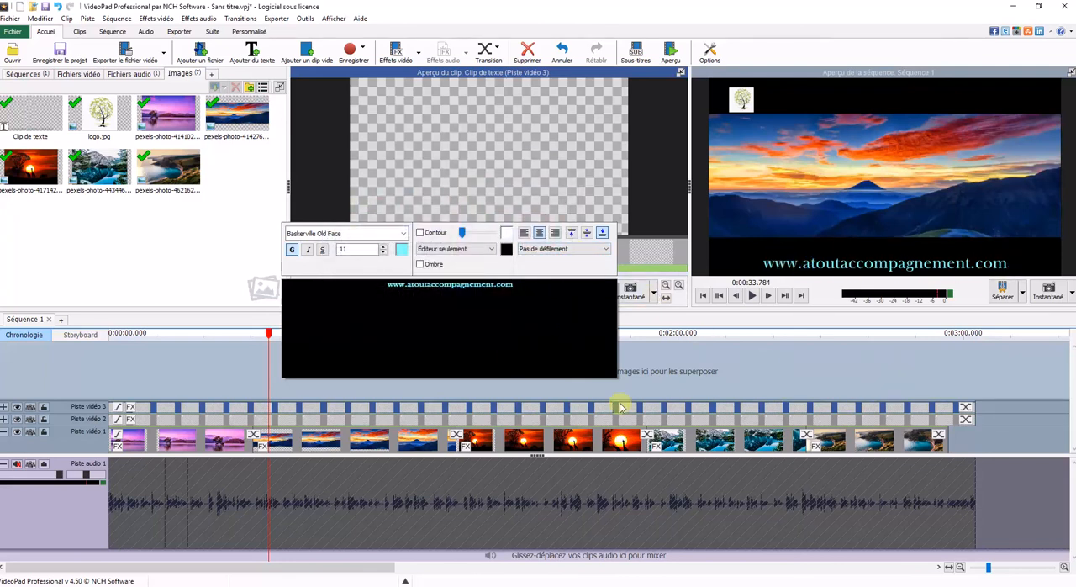
pyautogui.click(648, 336)
pyautogui.moveTo(648, 335)
pyautogui.mouseDown()
pyautogui.moveTo(468, 336)
pyautogui.moveTo(397, 351)
pyautogui.mouseUp()
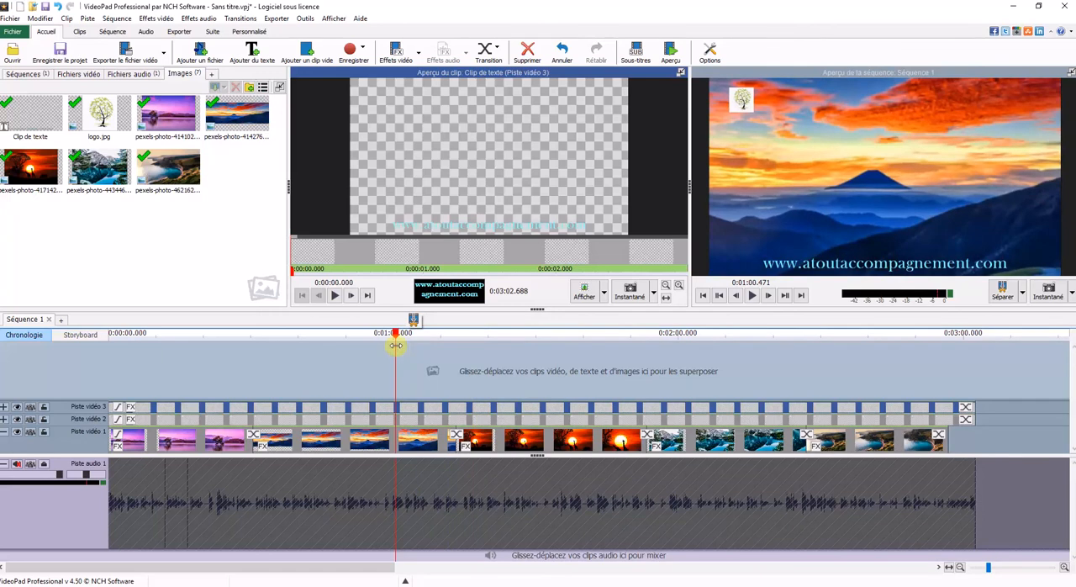
# Step: Change the whole web address text to white and preview it over the mountain lake image
pyautogui.click(454, 291)
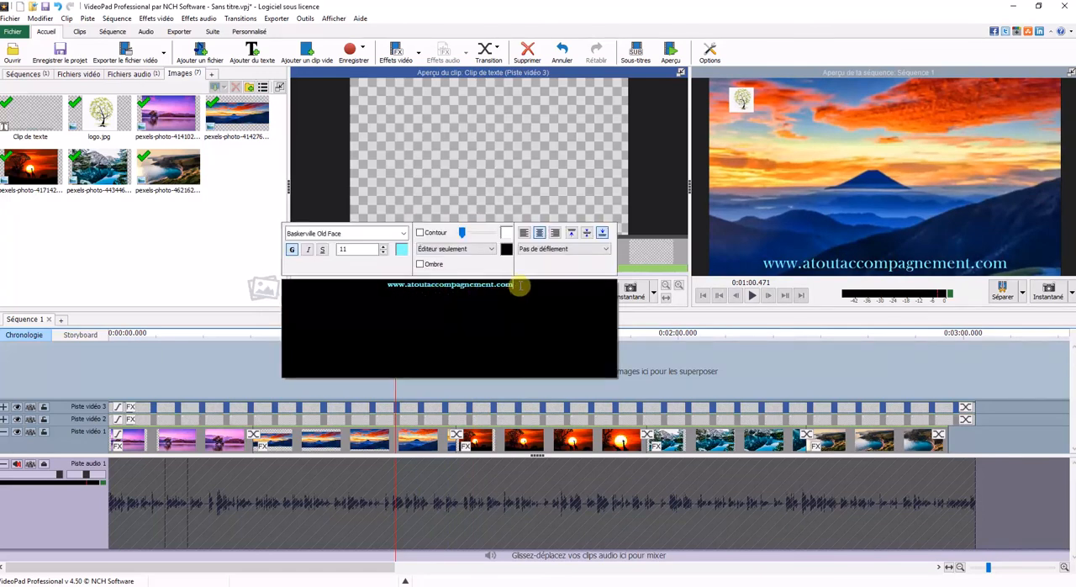
pyautogui.moveTo(521, 287); pyautogui.dragTo(375, 283)
pyautogui.click(401, 251)
pyautogui.click(436, 256)
pyautogui.click(359, 328)
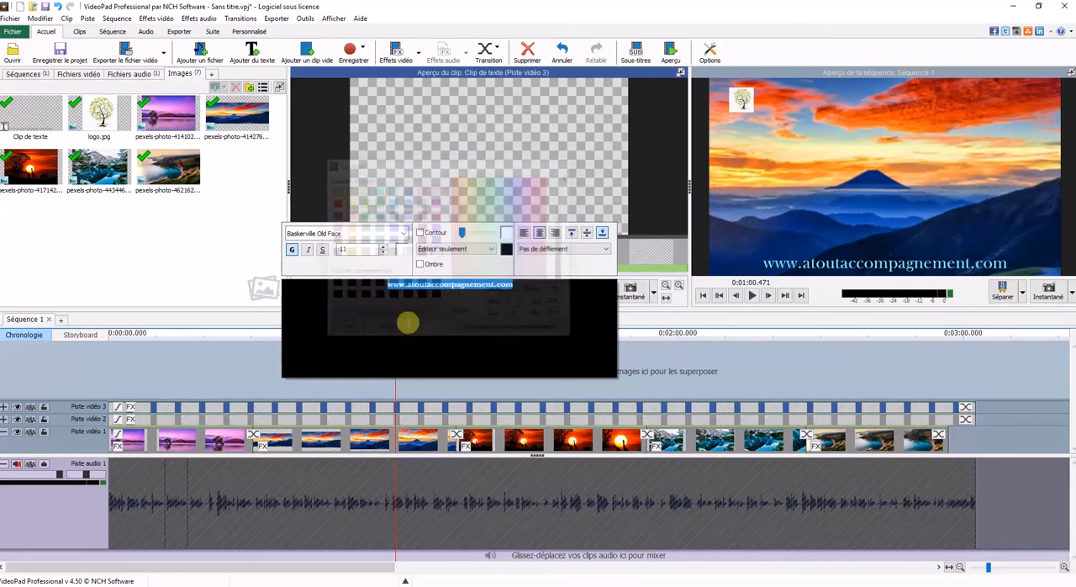
pyautogui.click(729, 337)
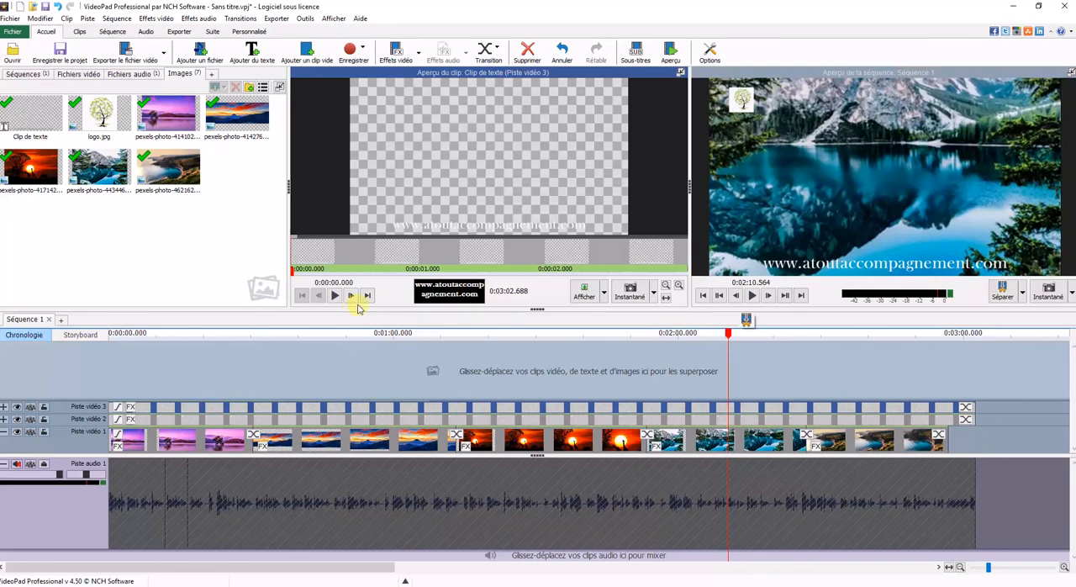
# Step: Reduce the web address text to font size 8 and preview it over the giraffe sunset image
pyautogui.click(431, 293)
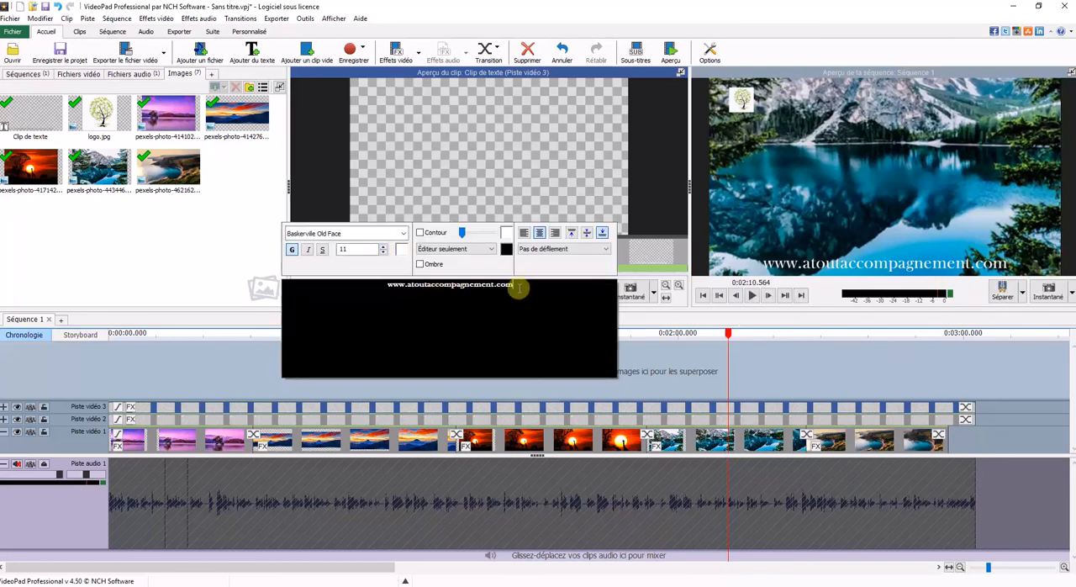
pyautogui.moveTo(534, 289); pyautogui.dragTo(374, 291)
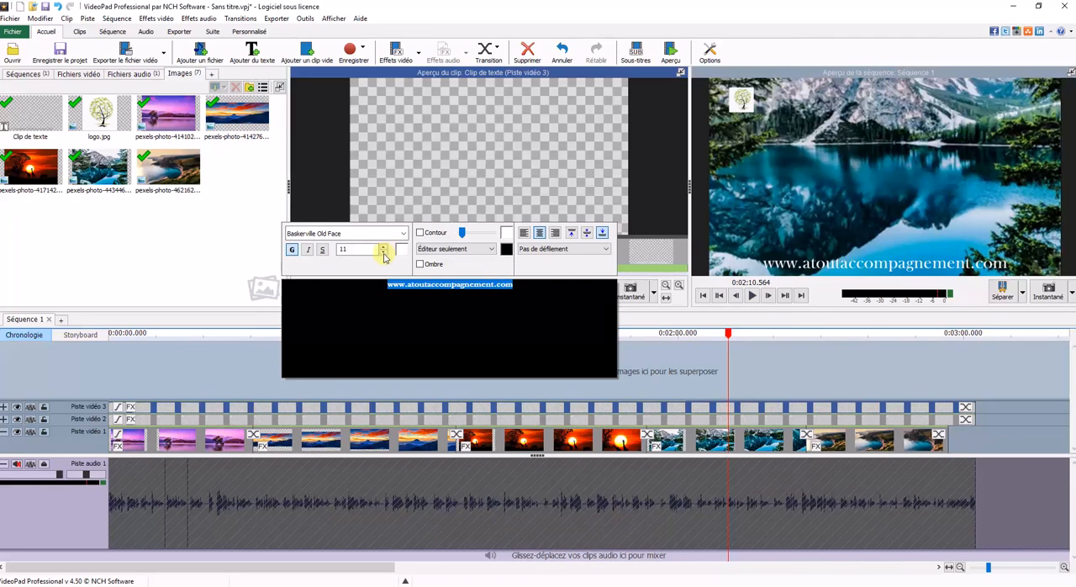
pyautogui.click(384, 255)
pyautogui.click(383, 254)
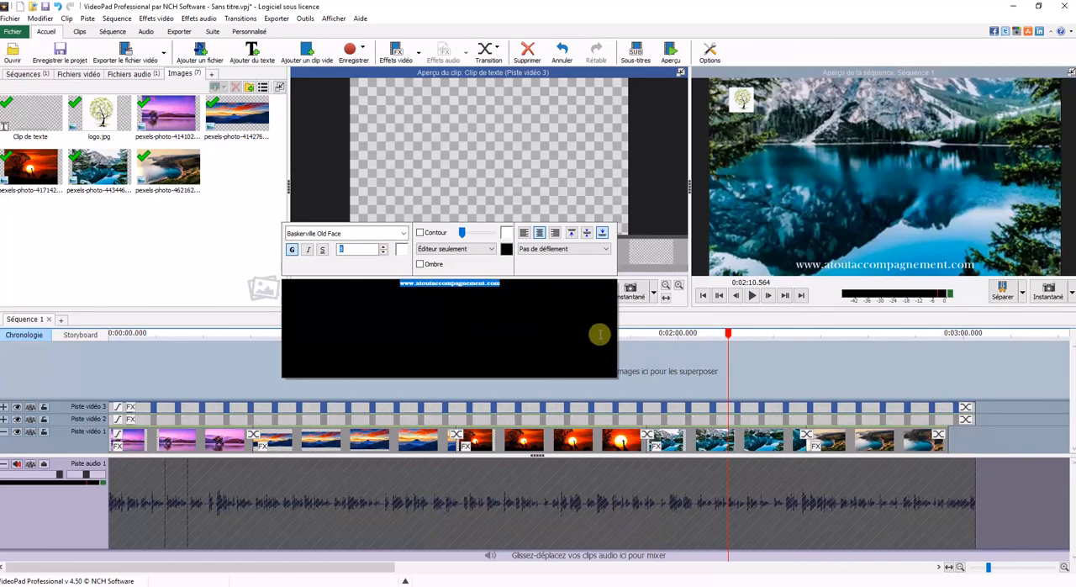
pyautogui.click(670, 320)
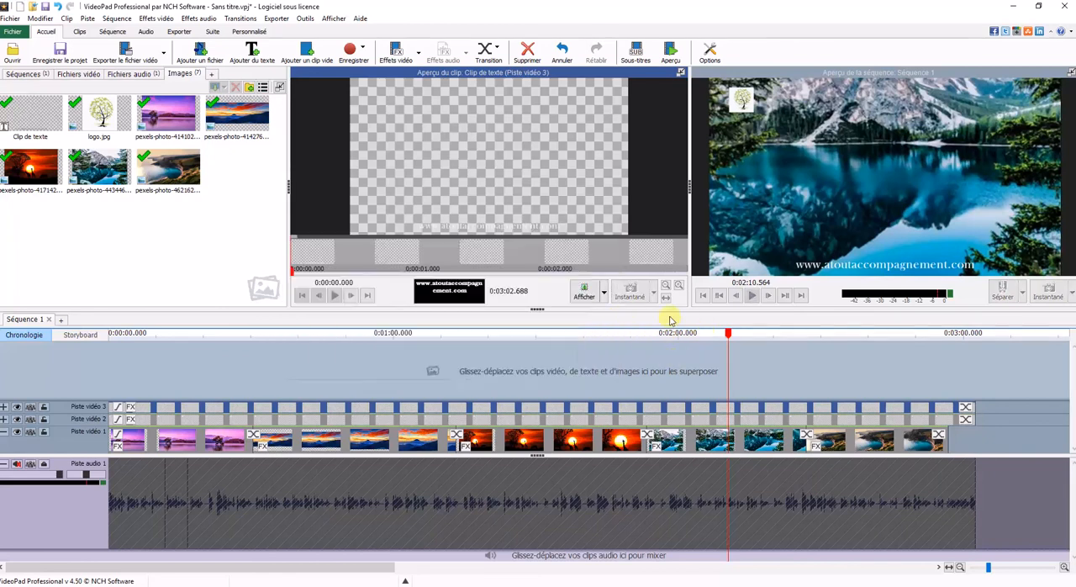
pyautogui.moveTo(728, 335); pyautogui.dragTo(592, 342)
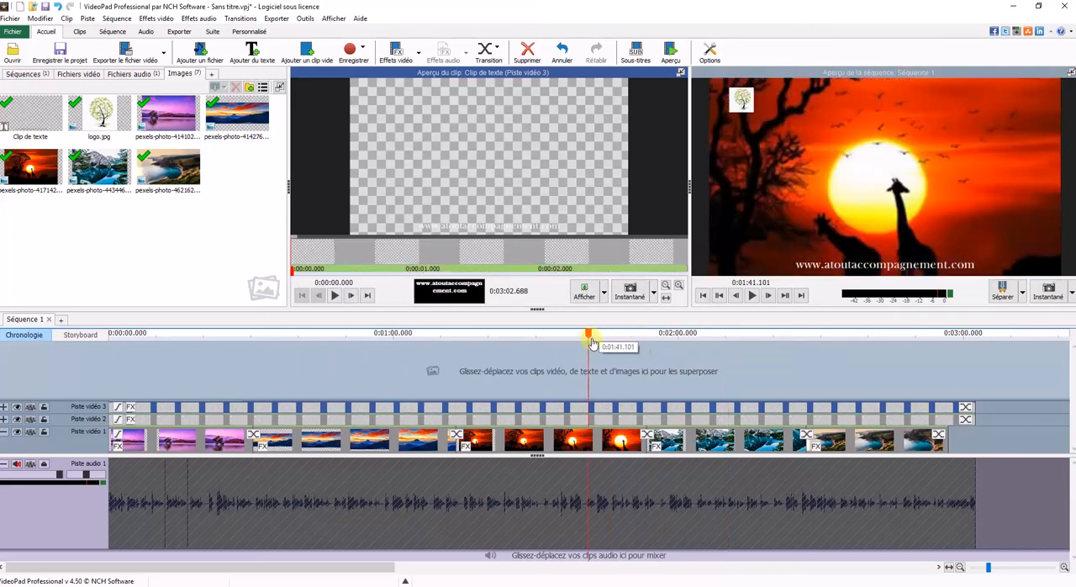